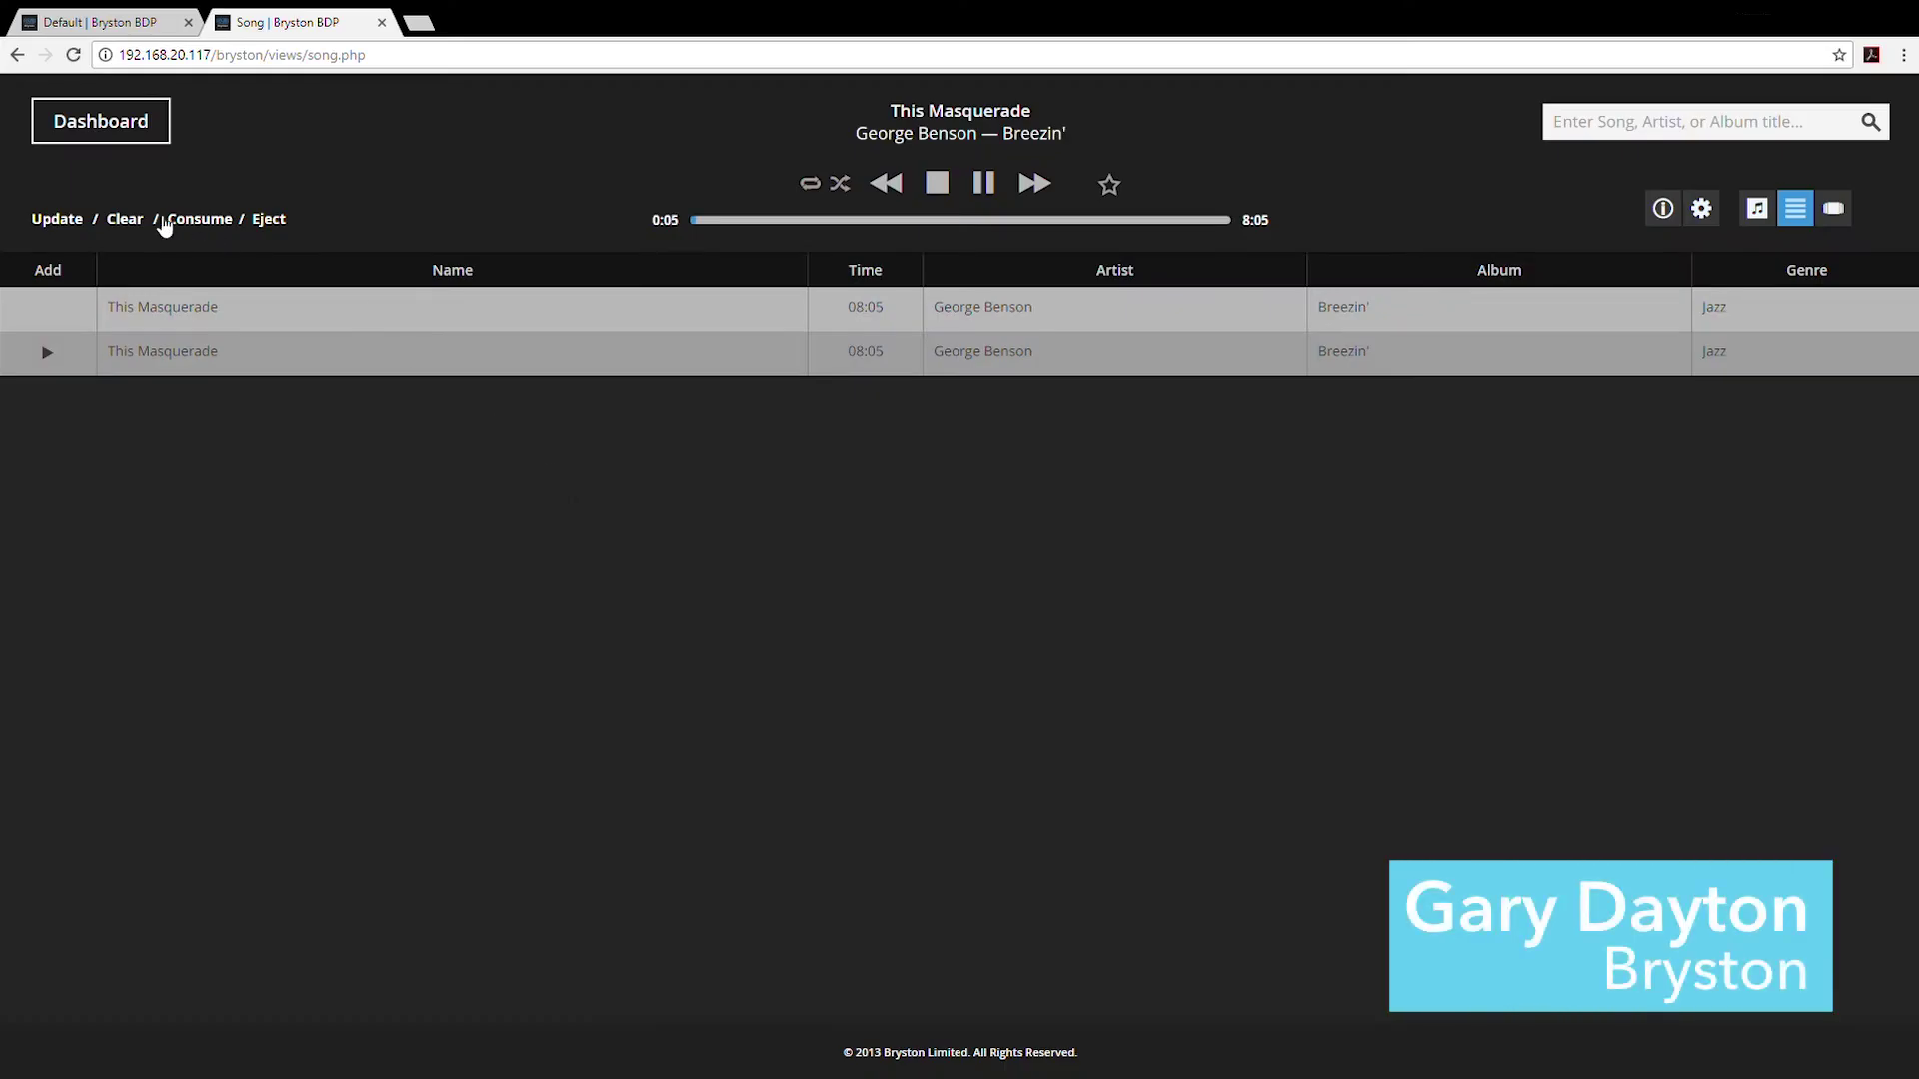
- Clear the playlist, then reach the System settings page through the dashboard
left_click(128, 221)
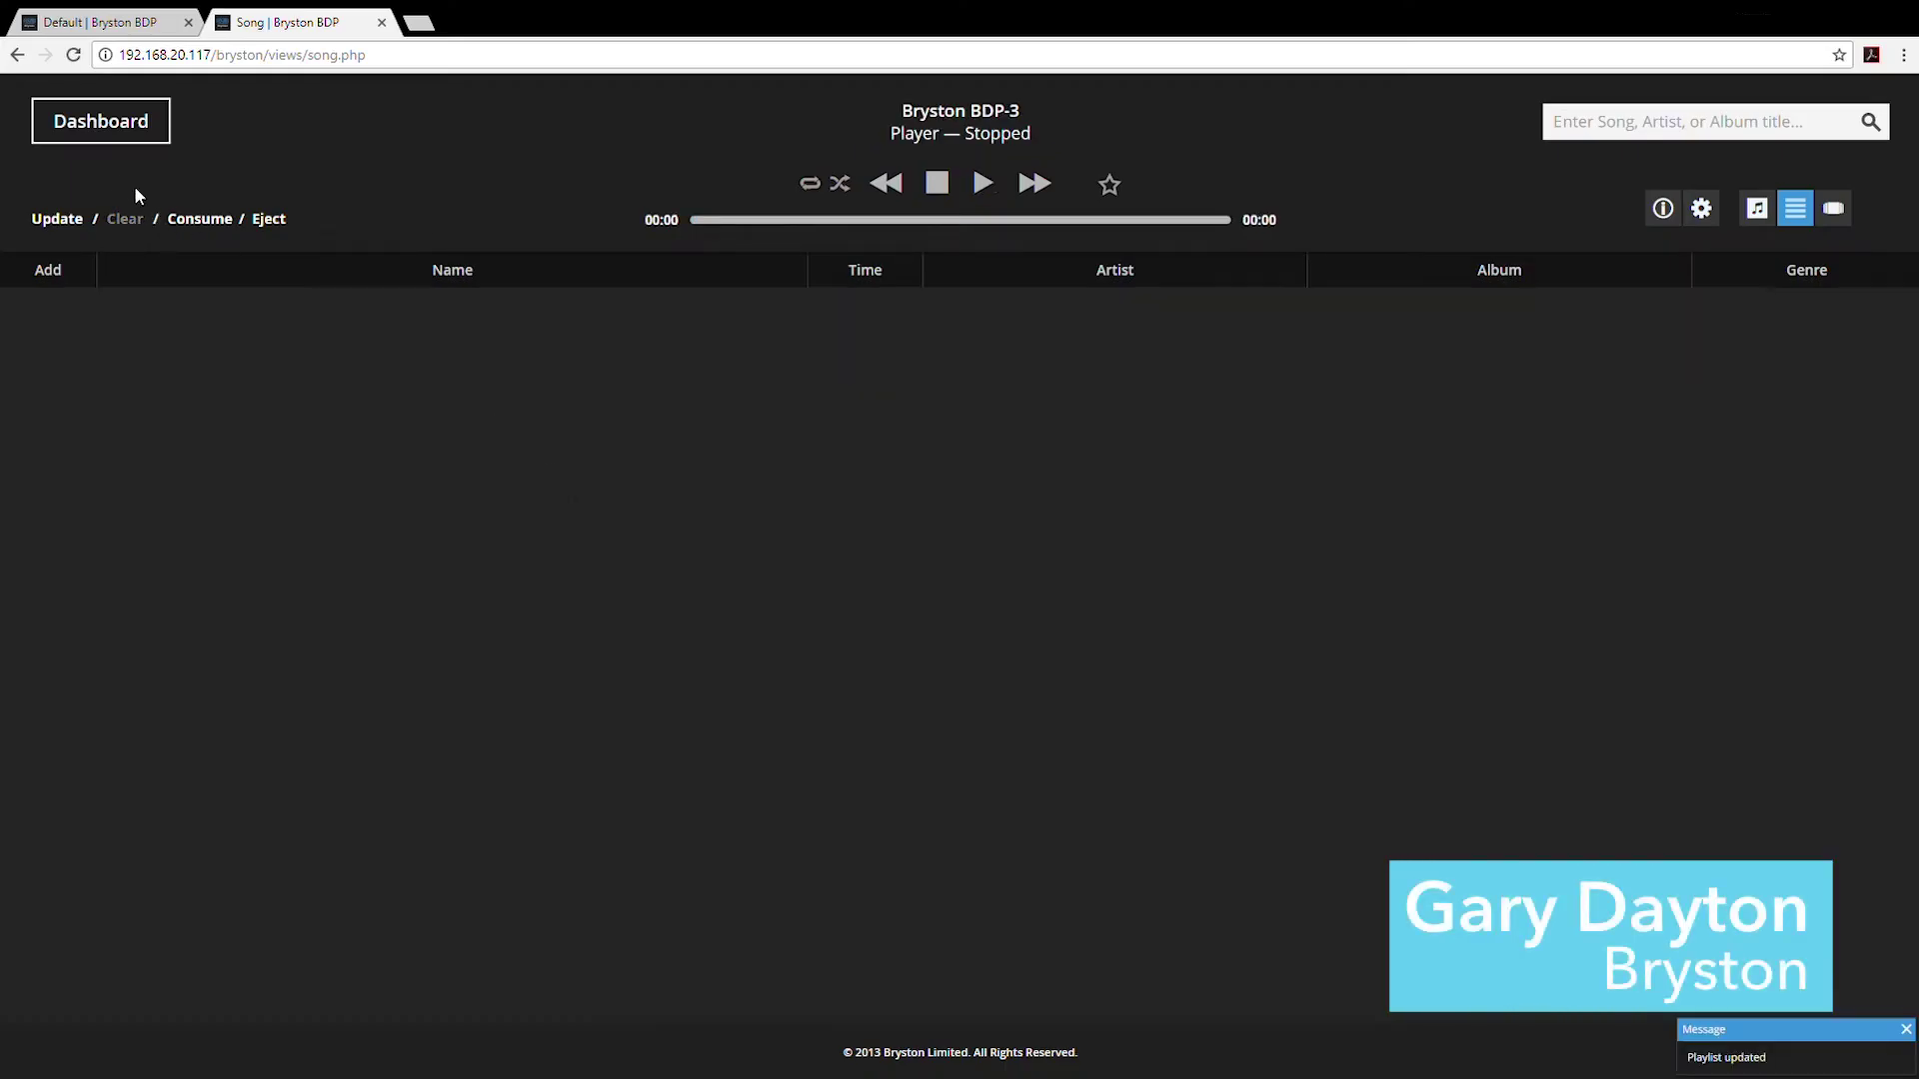
left_click(136, 112)
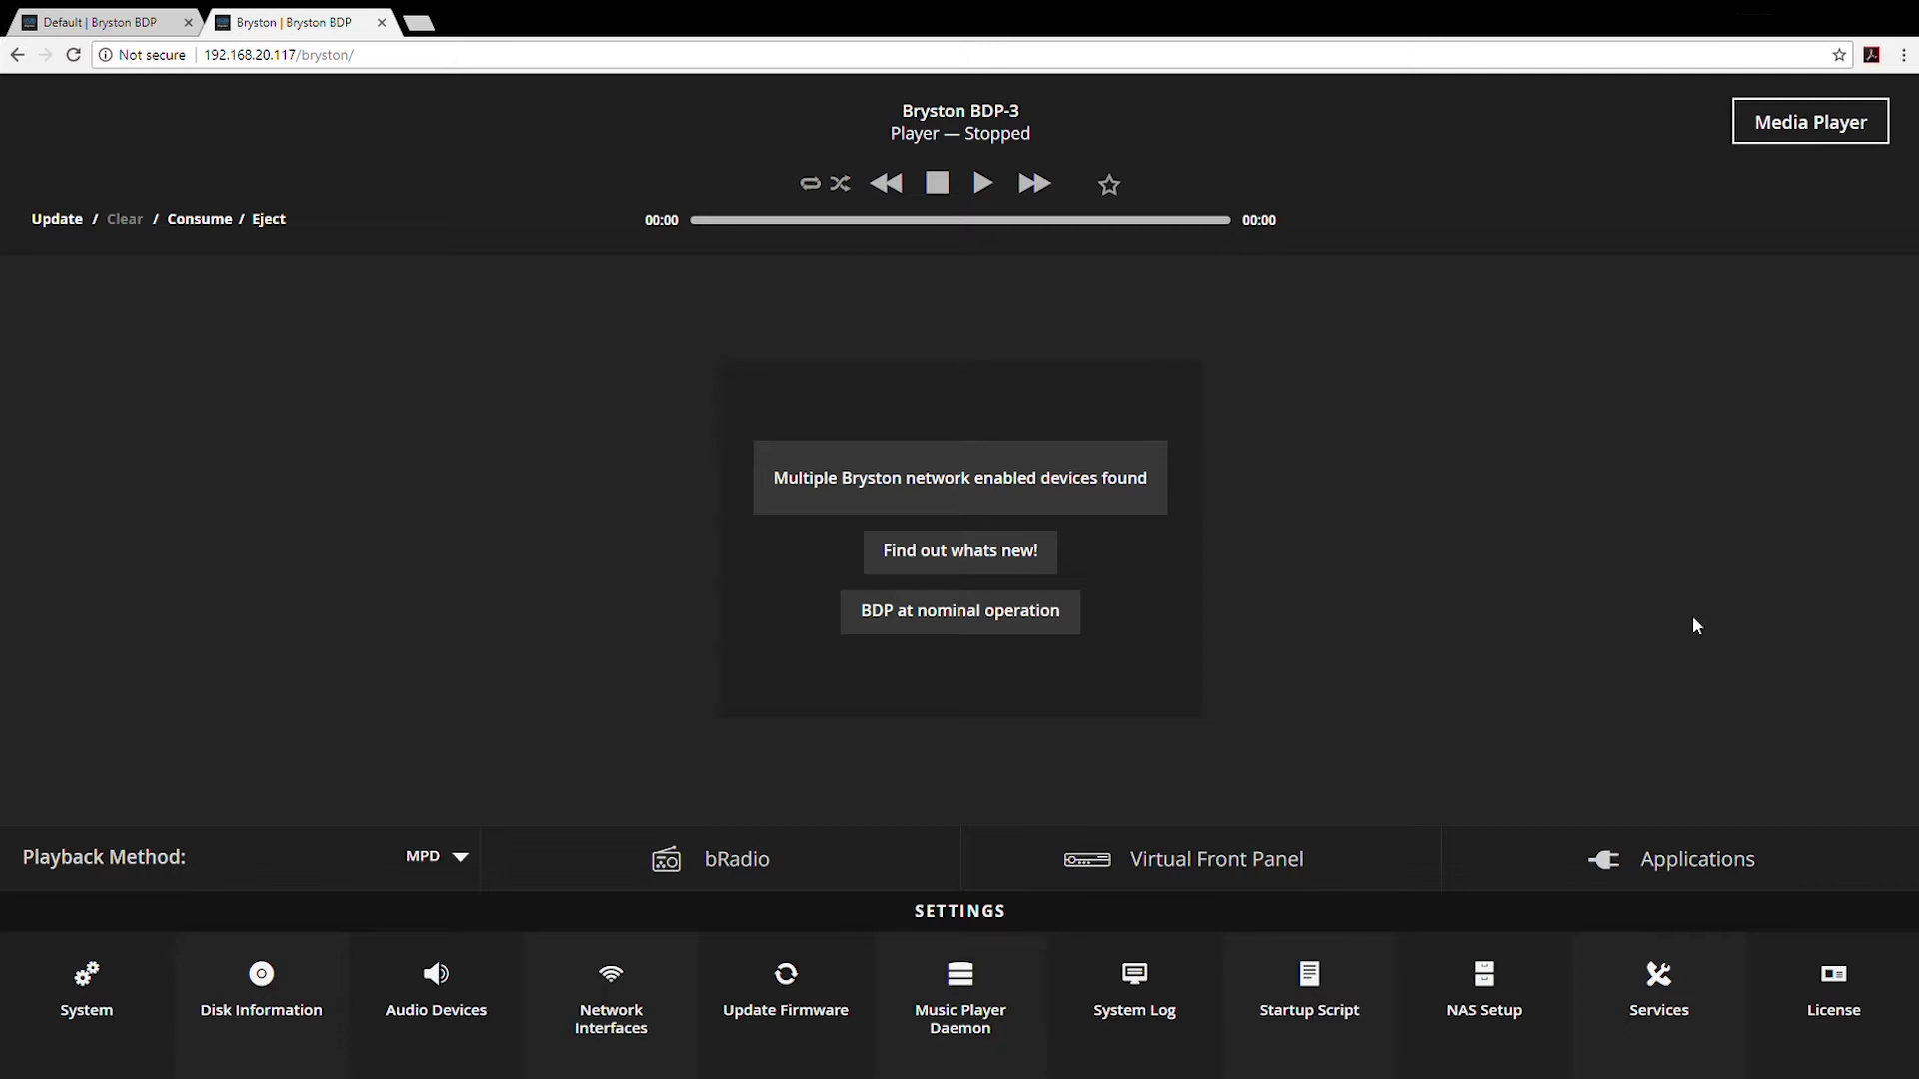
left_click(72, 997)
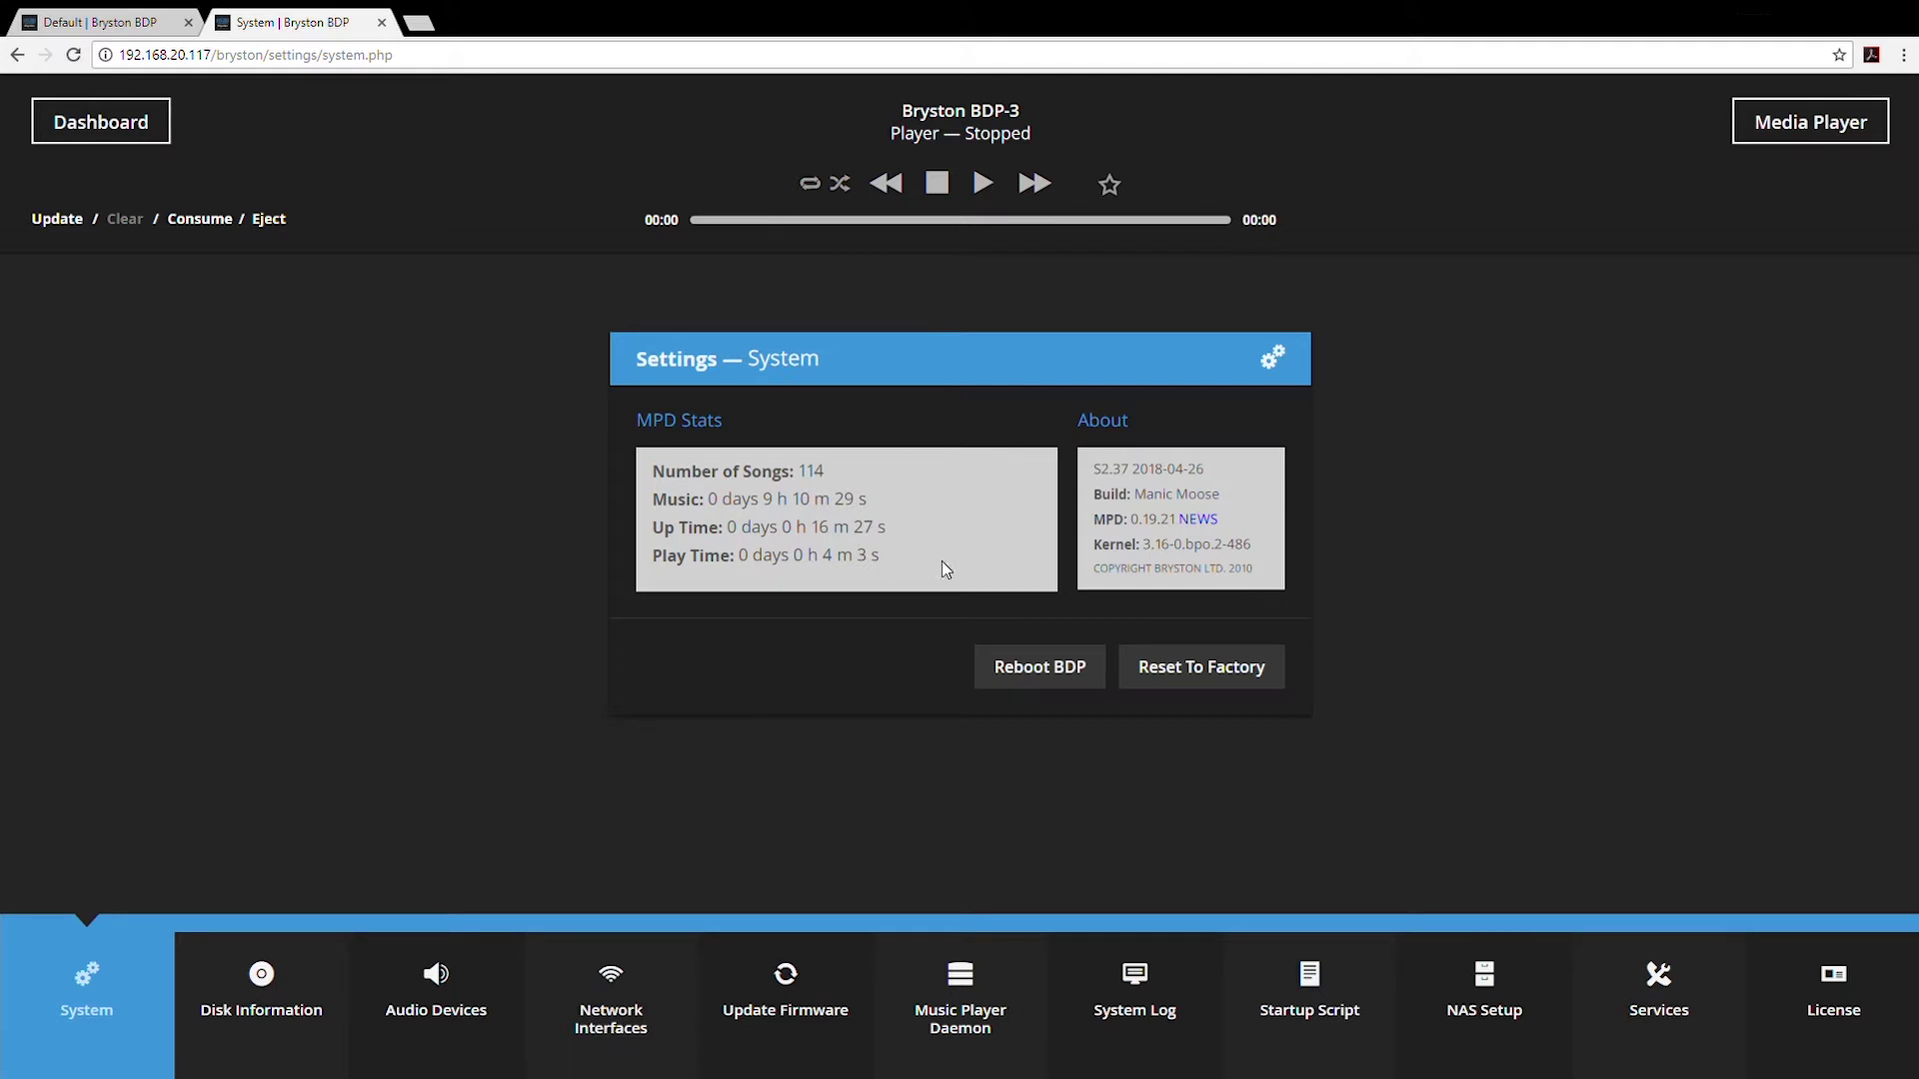
- After reviewing MPD stats (114 songs), open the Disk Information page
left_click(236, 1010)
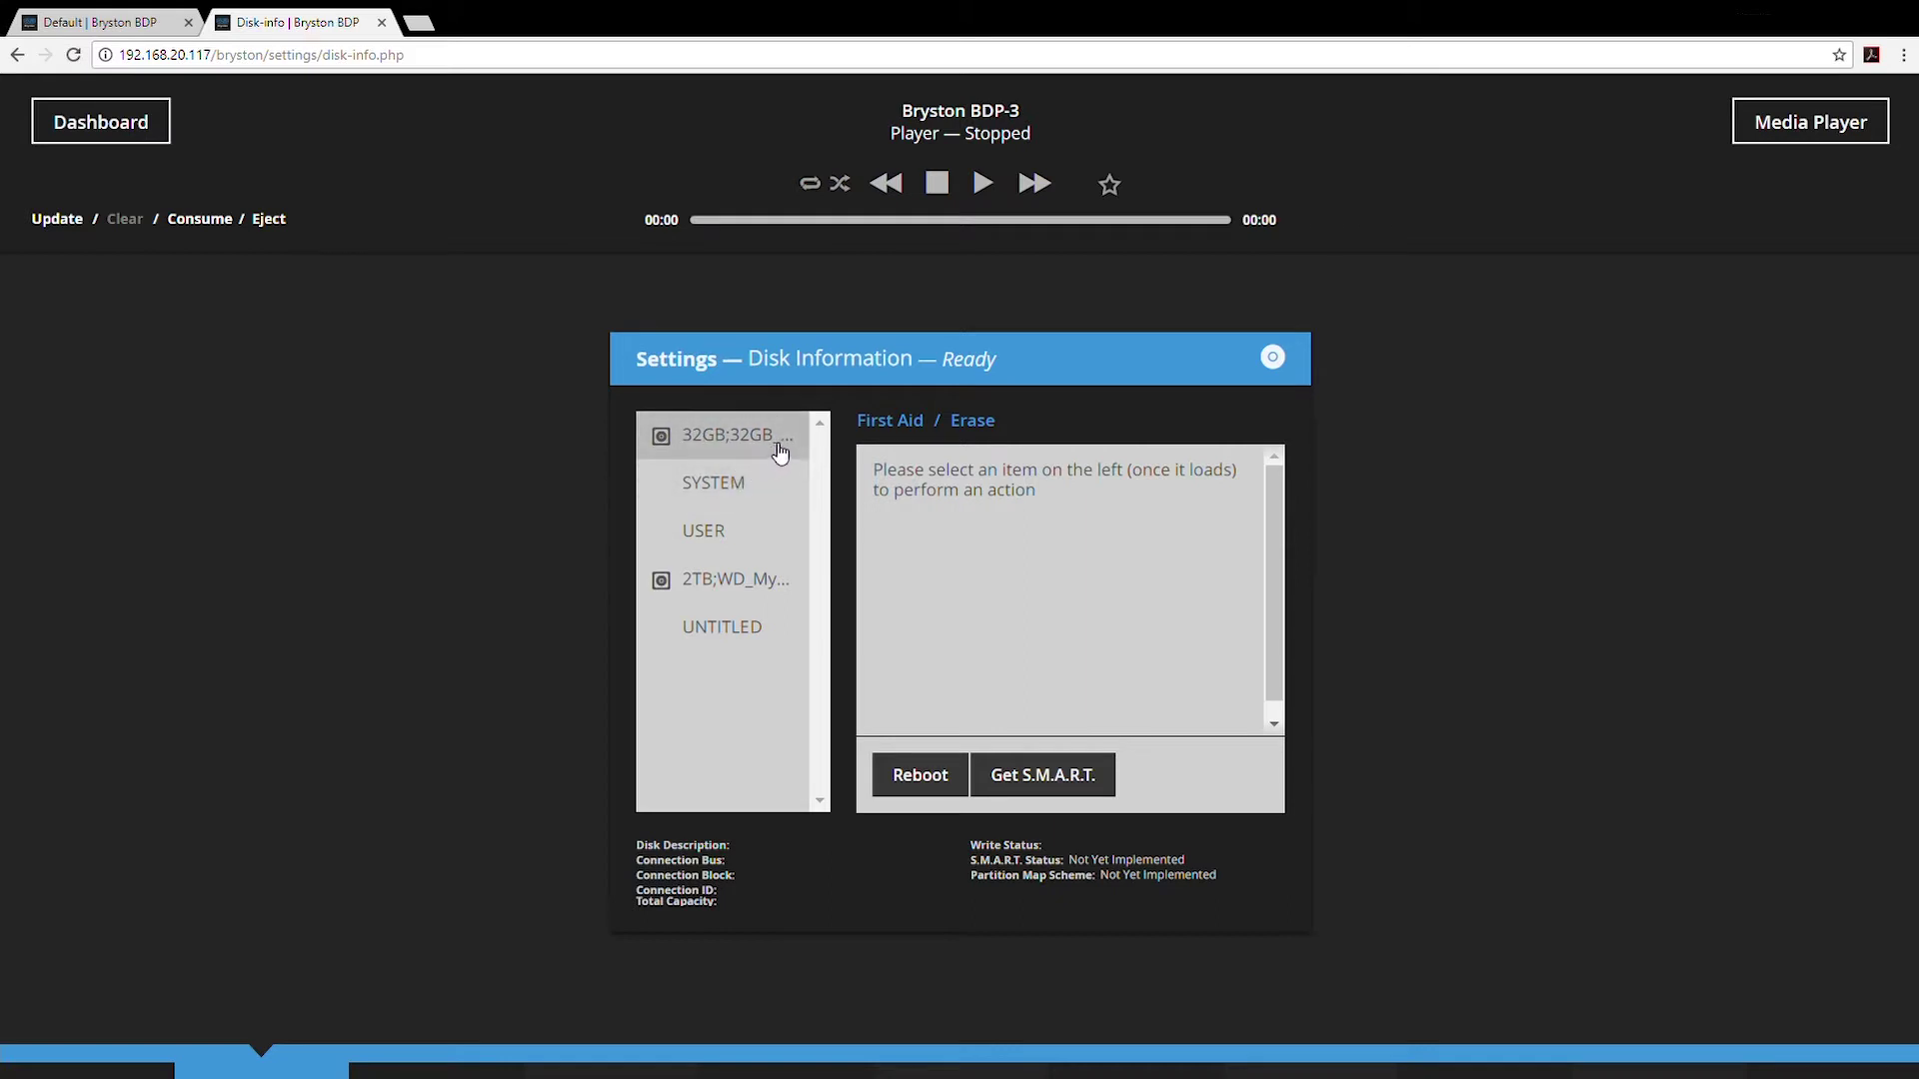
- View details of SYSTEM, USER, the 2TB WD drive and its UNTITLED partition
left_click(769, 494)
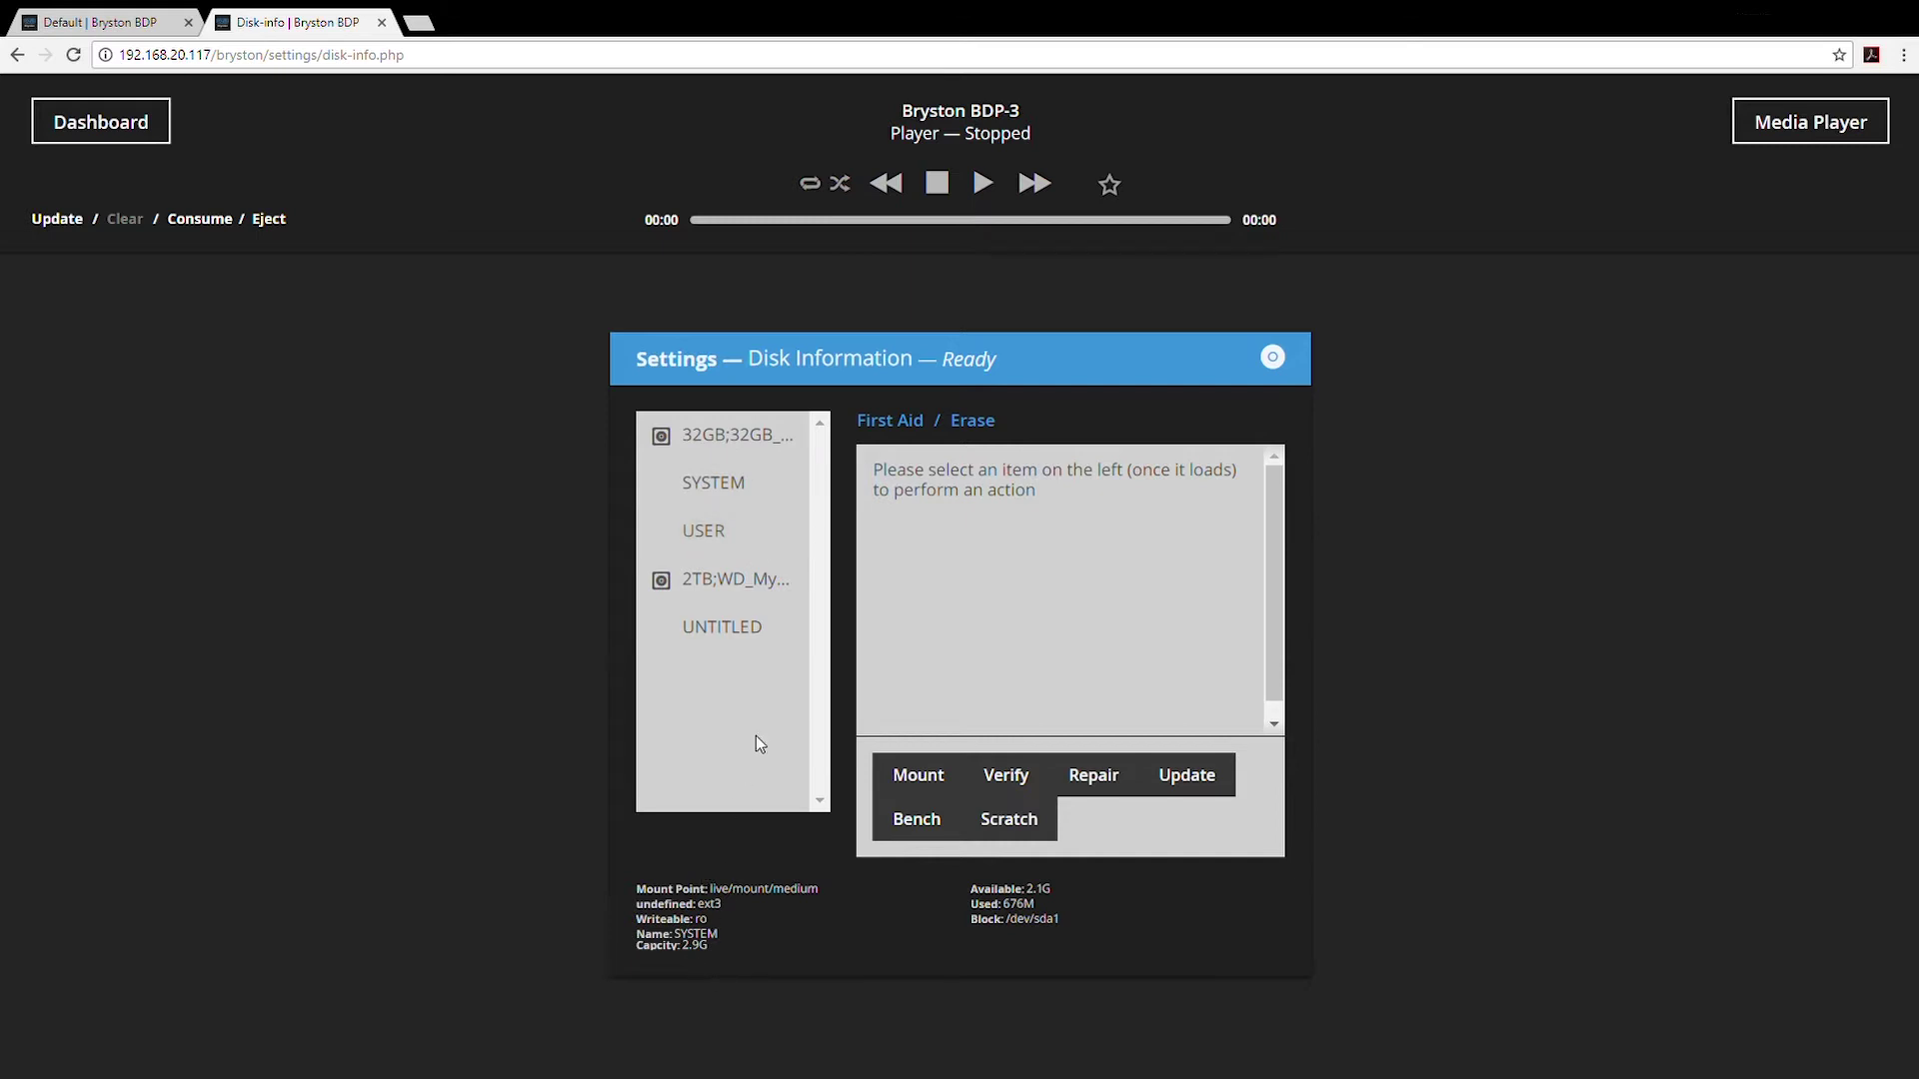
left_click(730, 549)
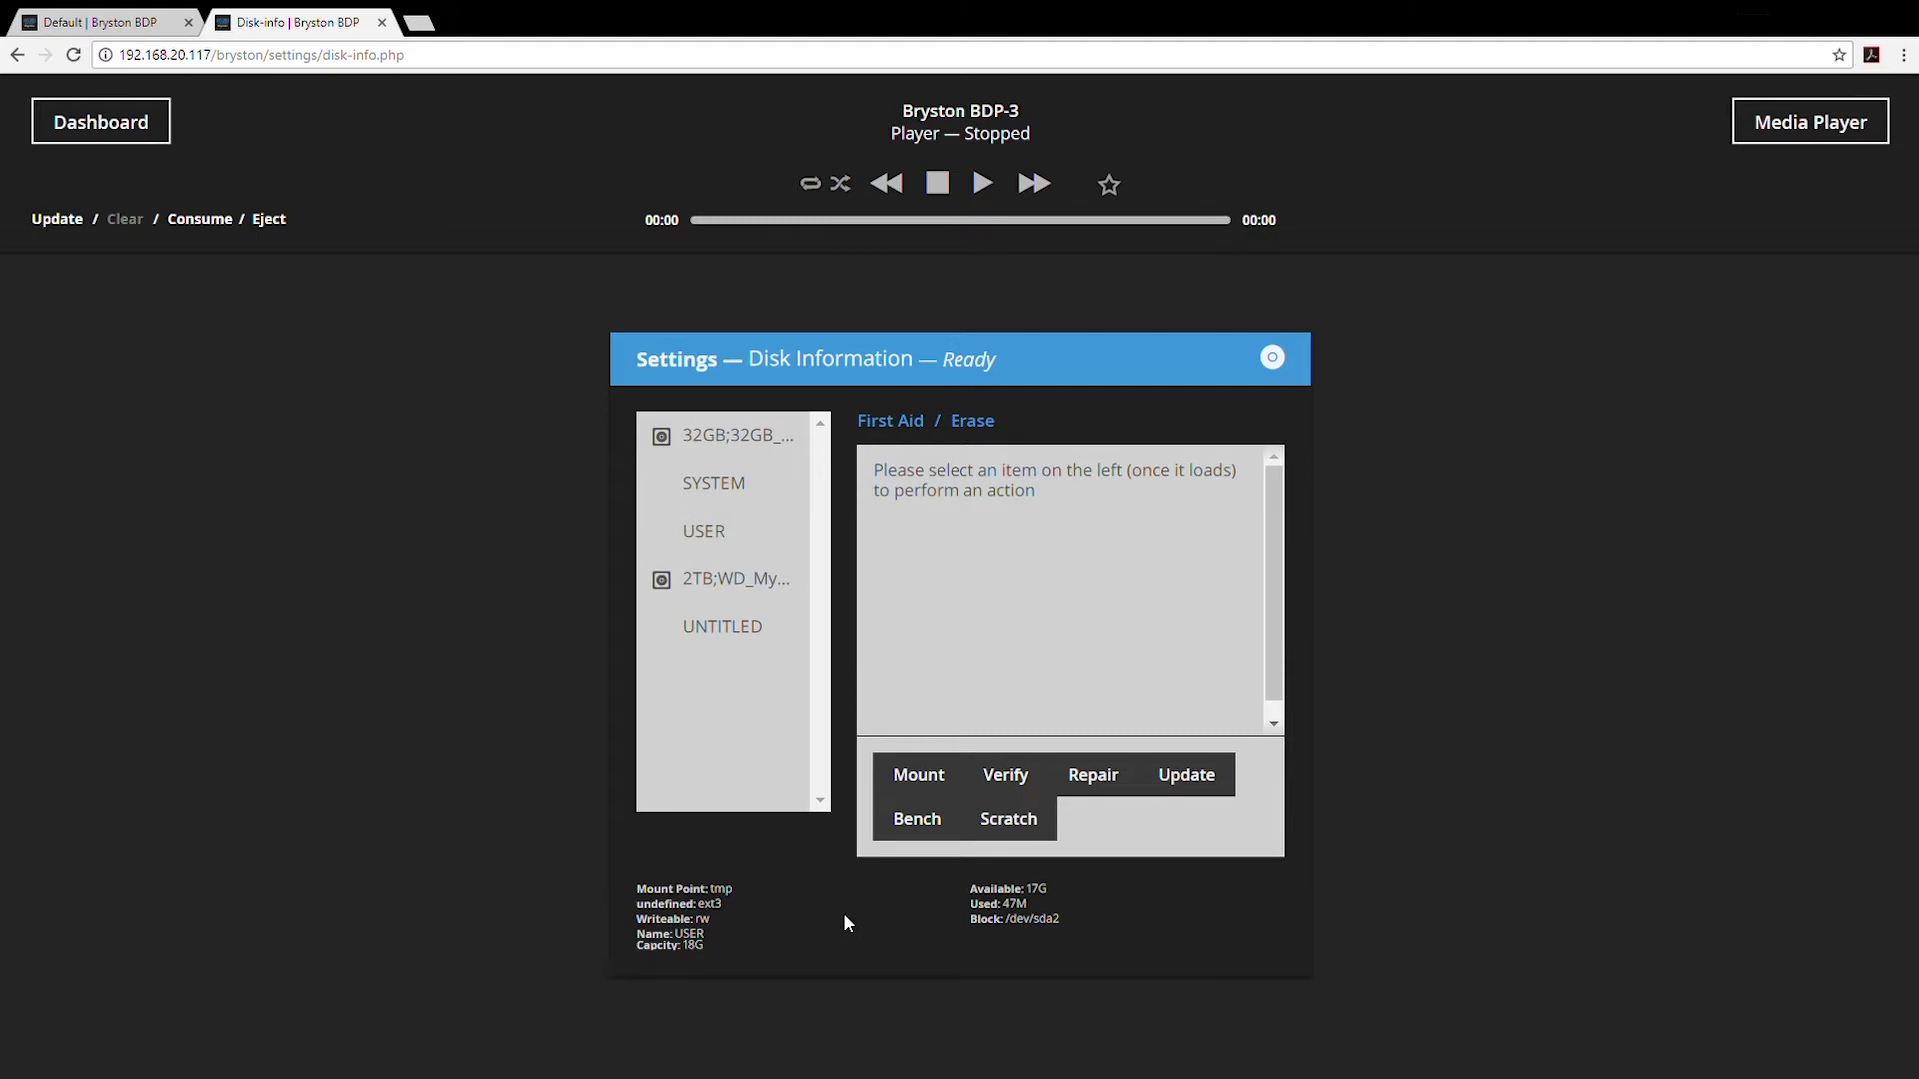
left_click(752, 592)
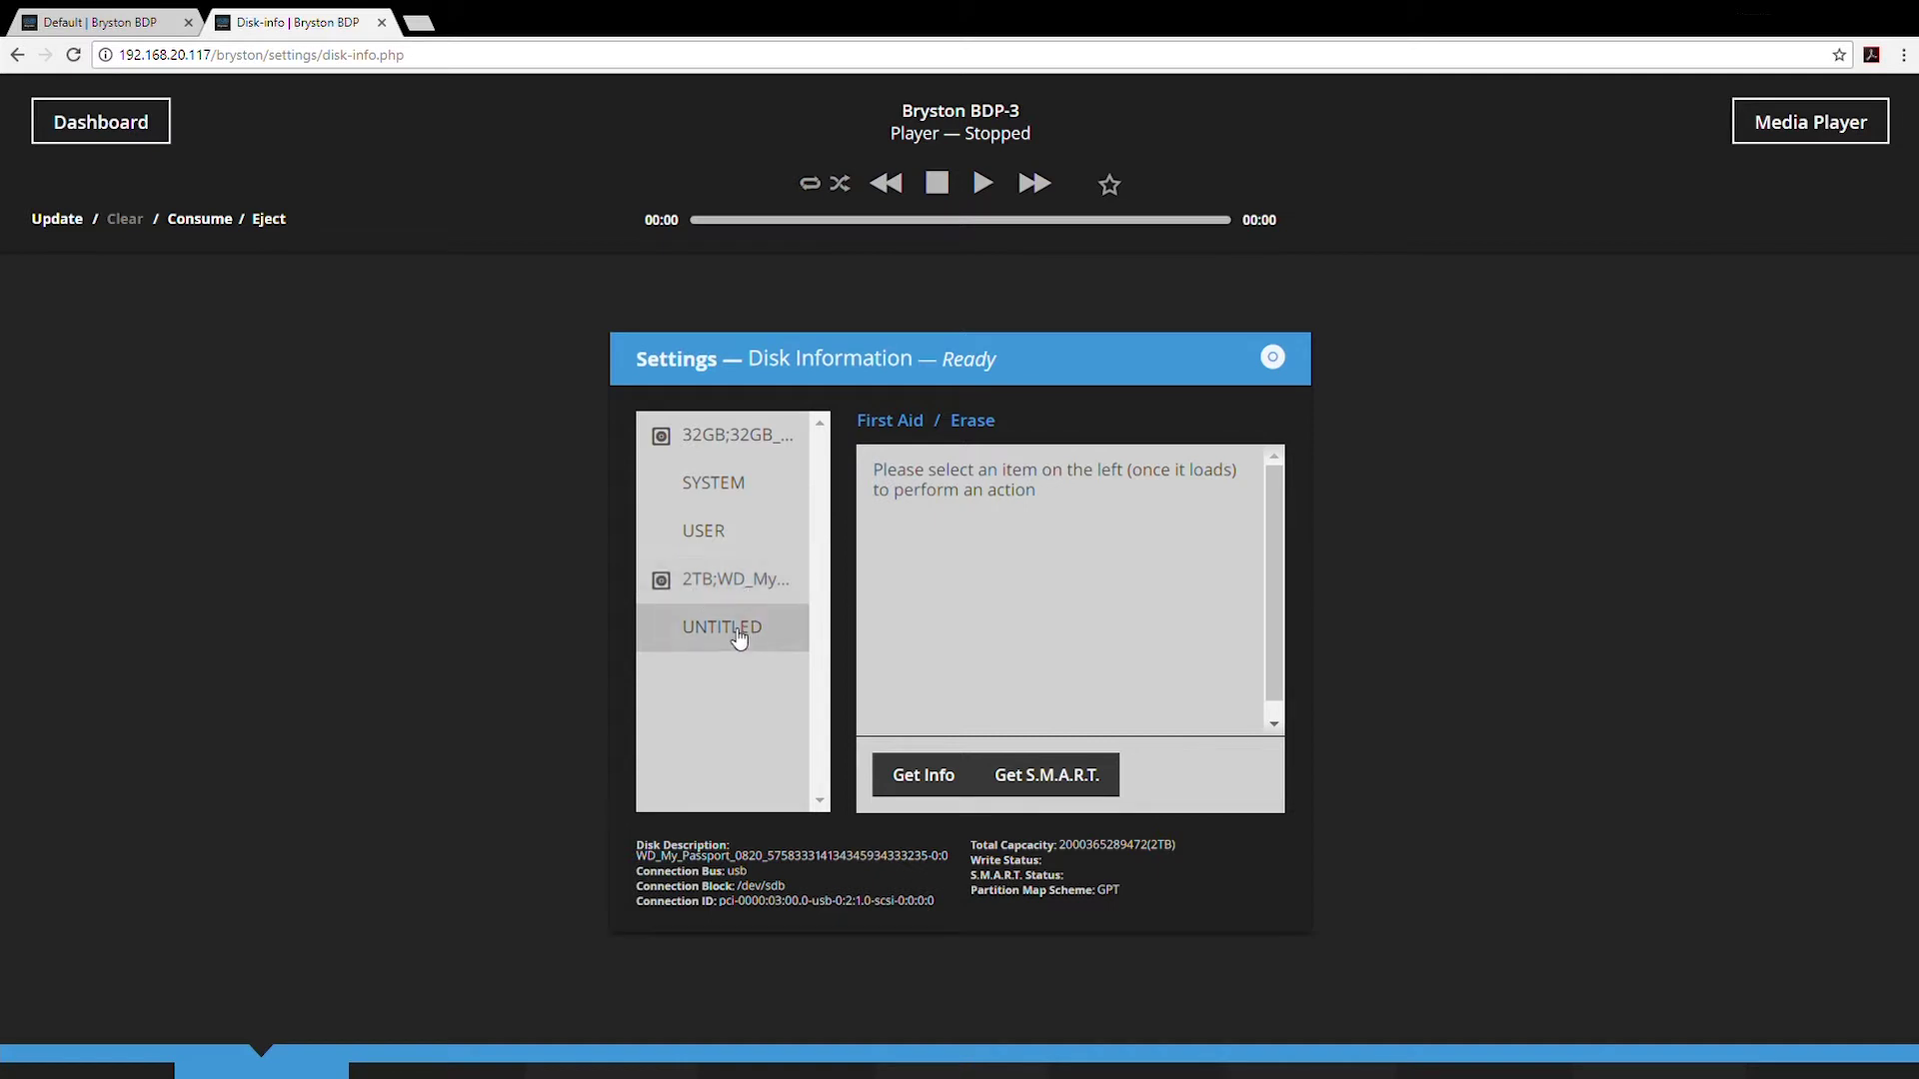
left_click(740, 636)
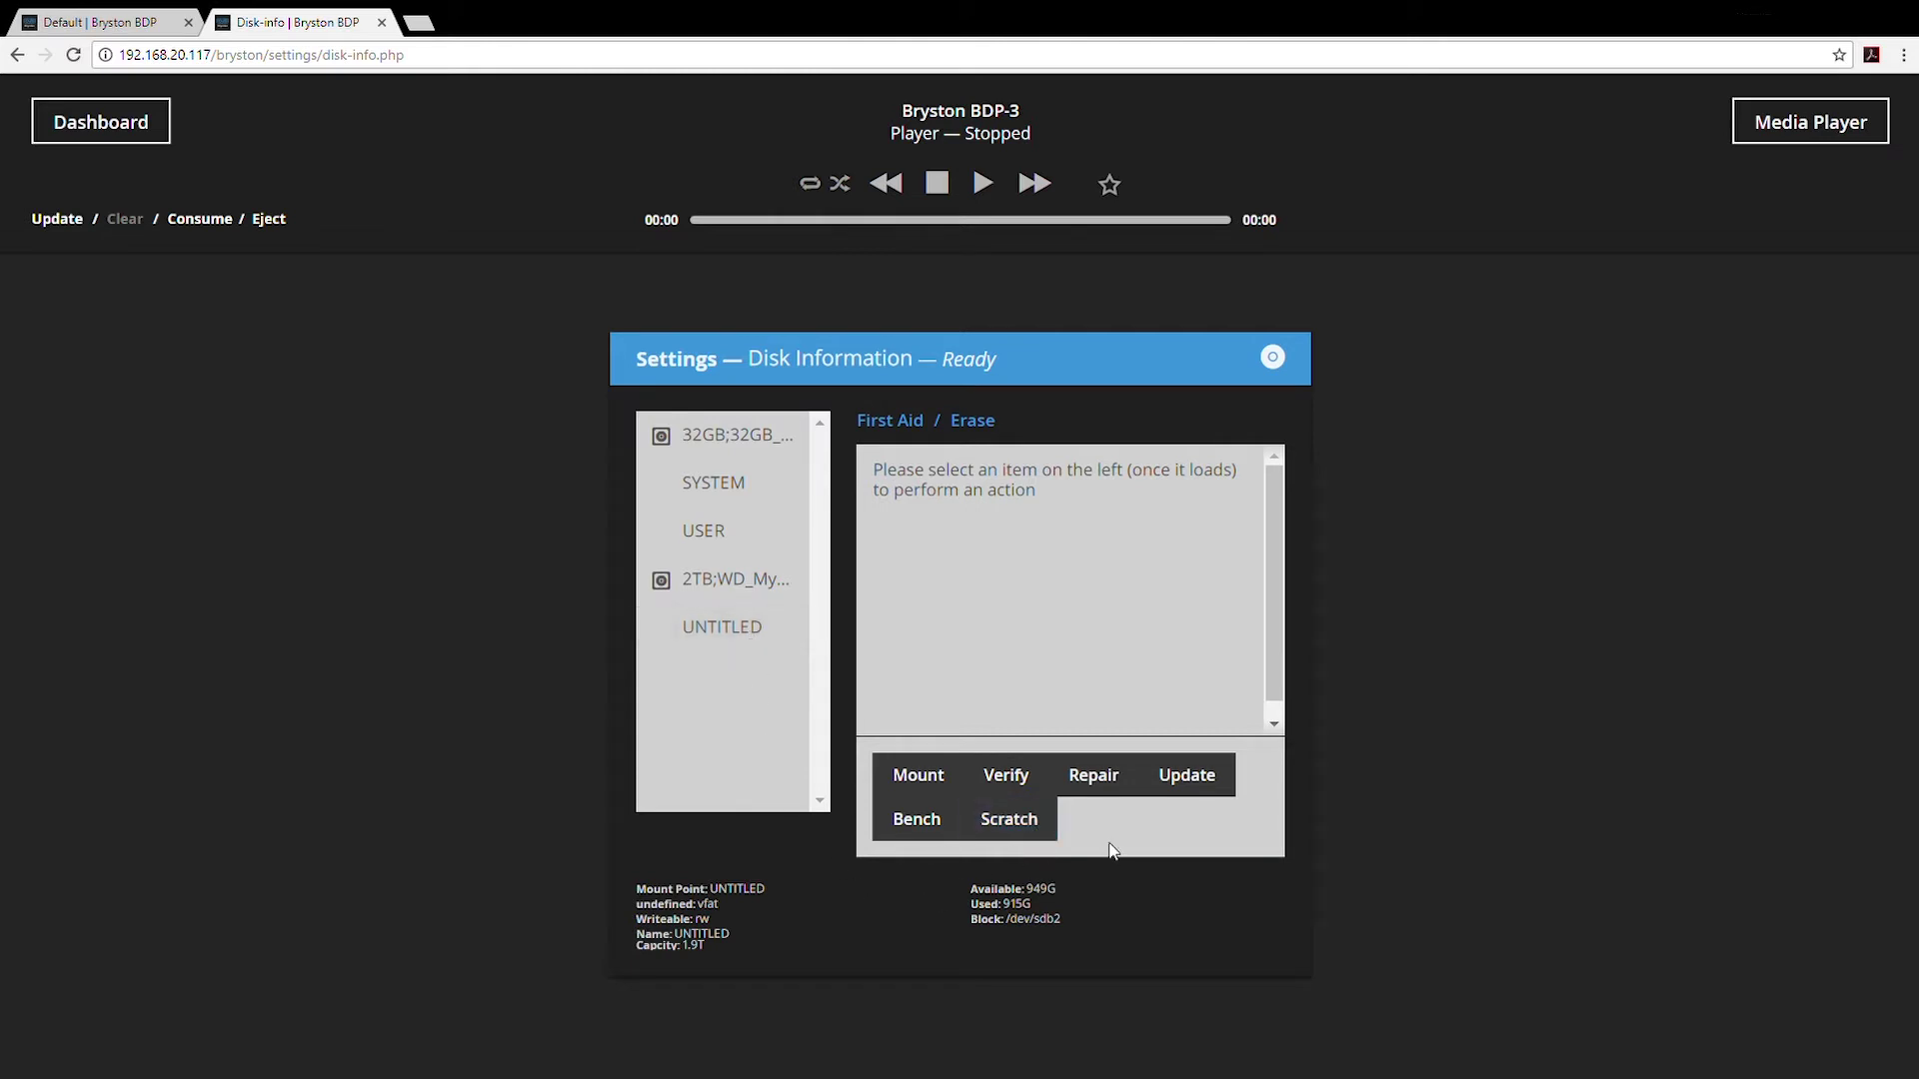
- Open Audio Devices settings, showing the BUC Board with volume control NONE
left_click(494, 1006)
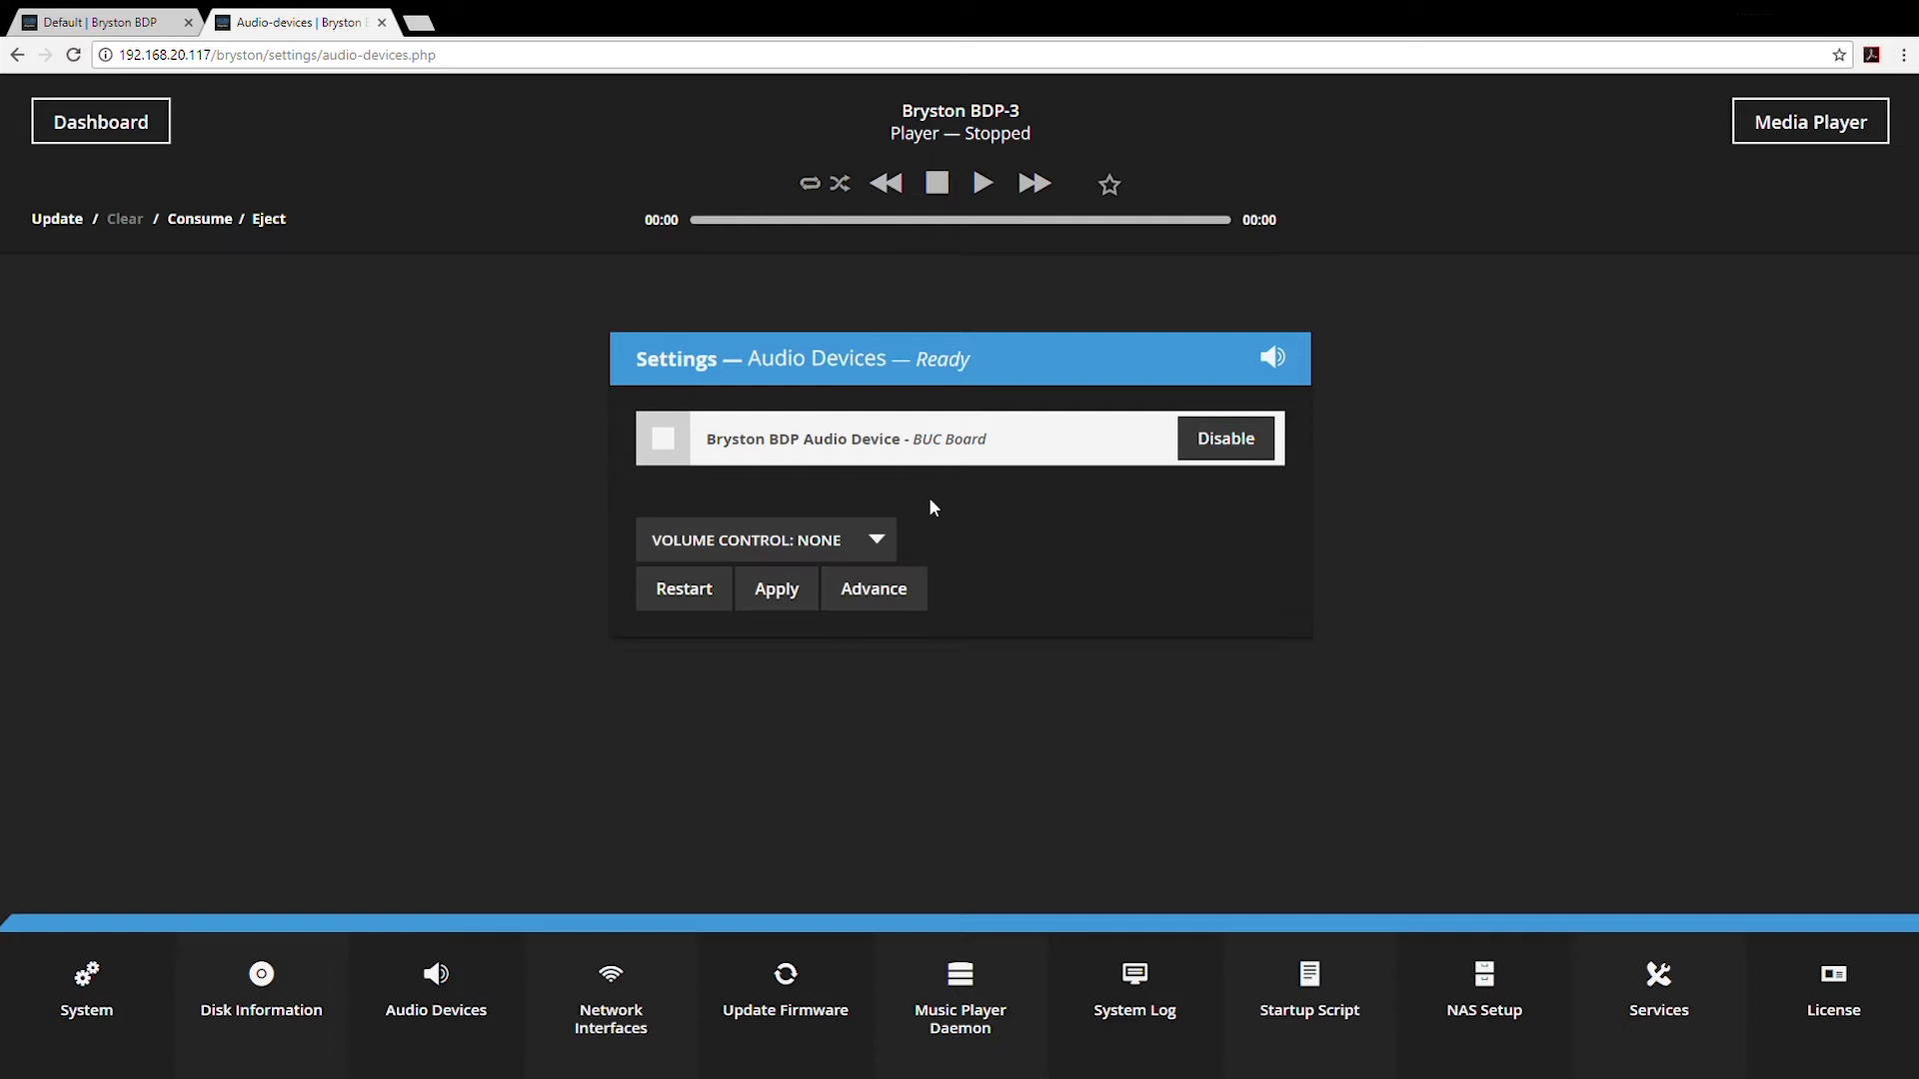
left_click(881, 541)
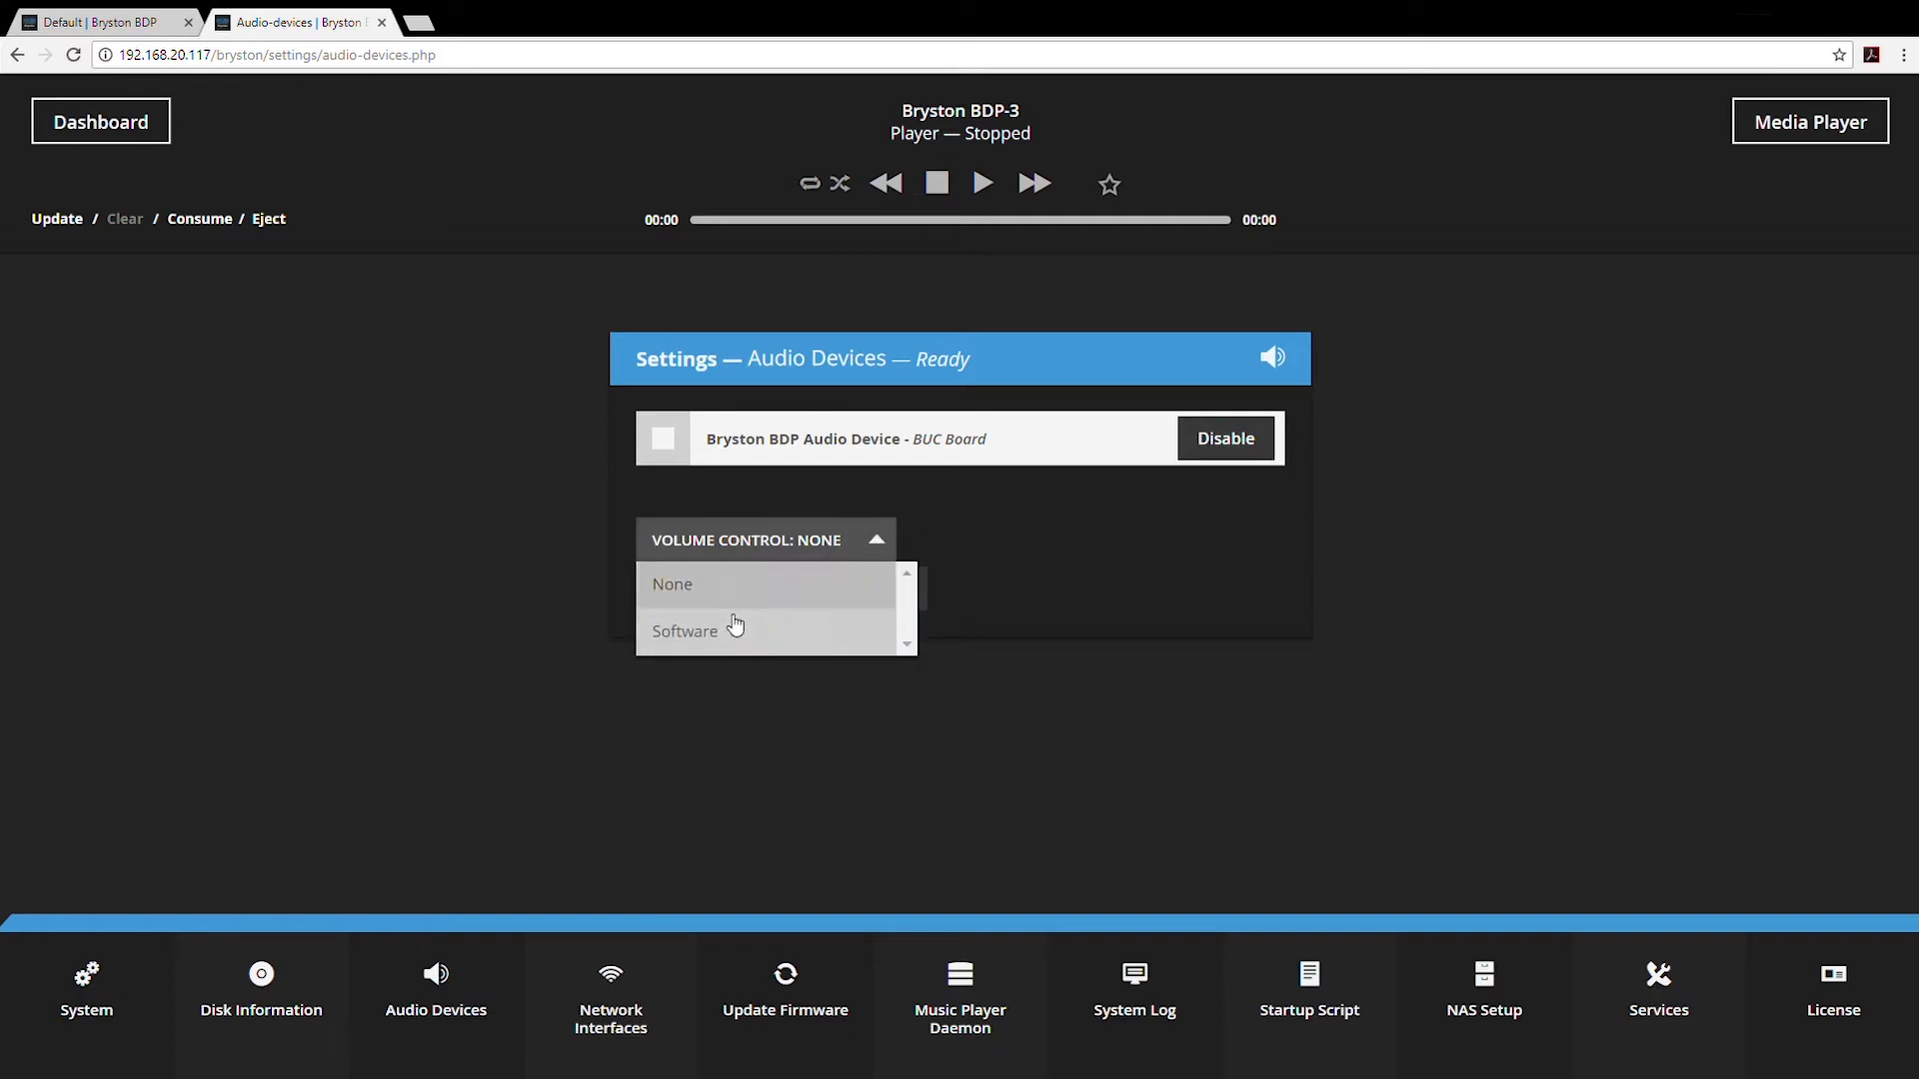
left_click(712, 635)
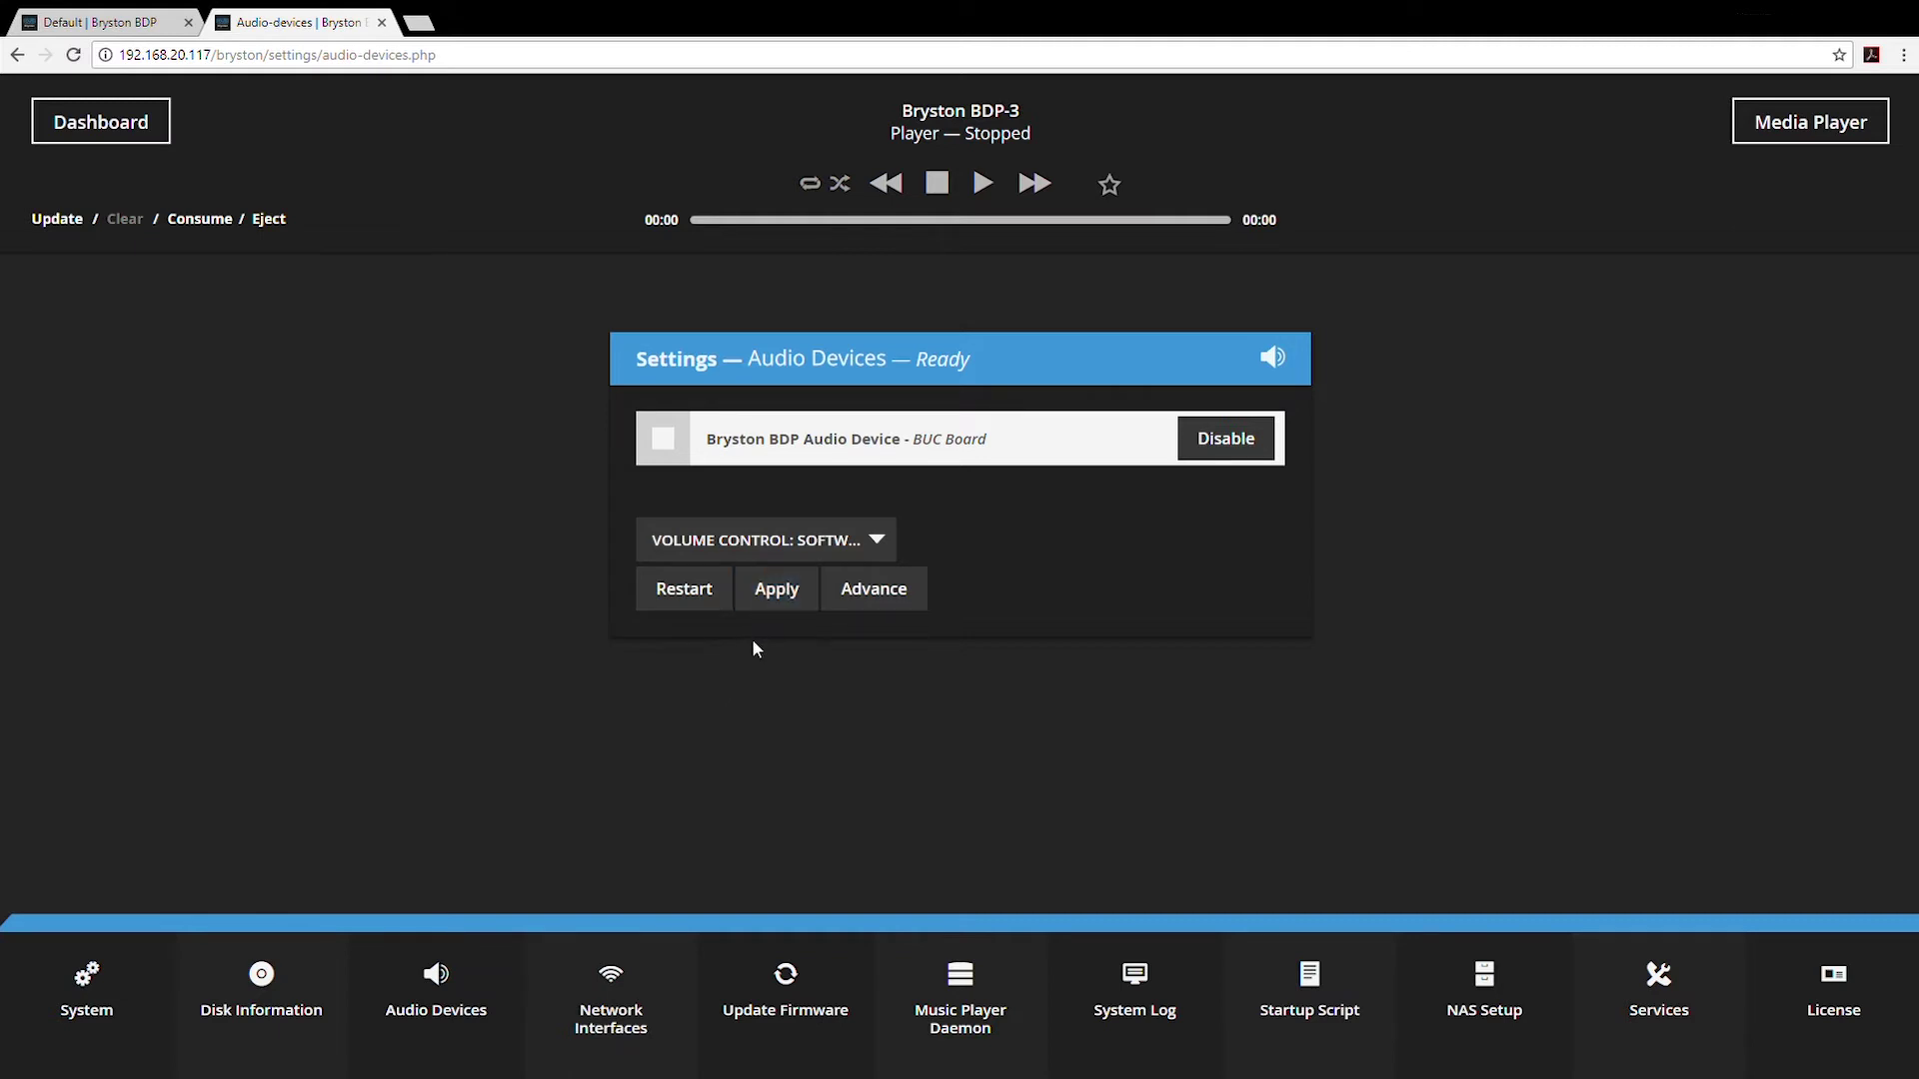
left_click(875, 542)
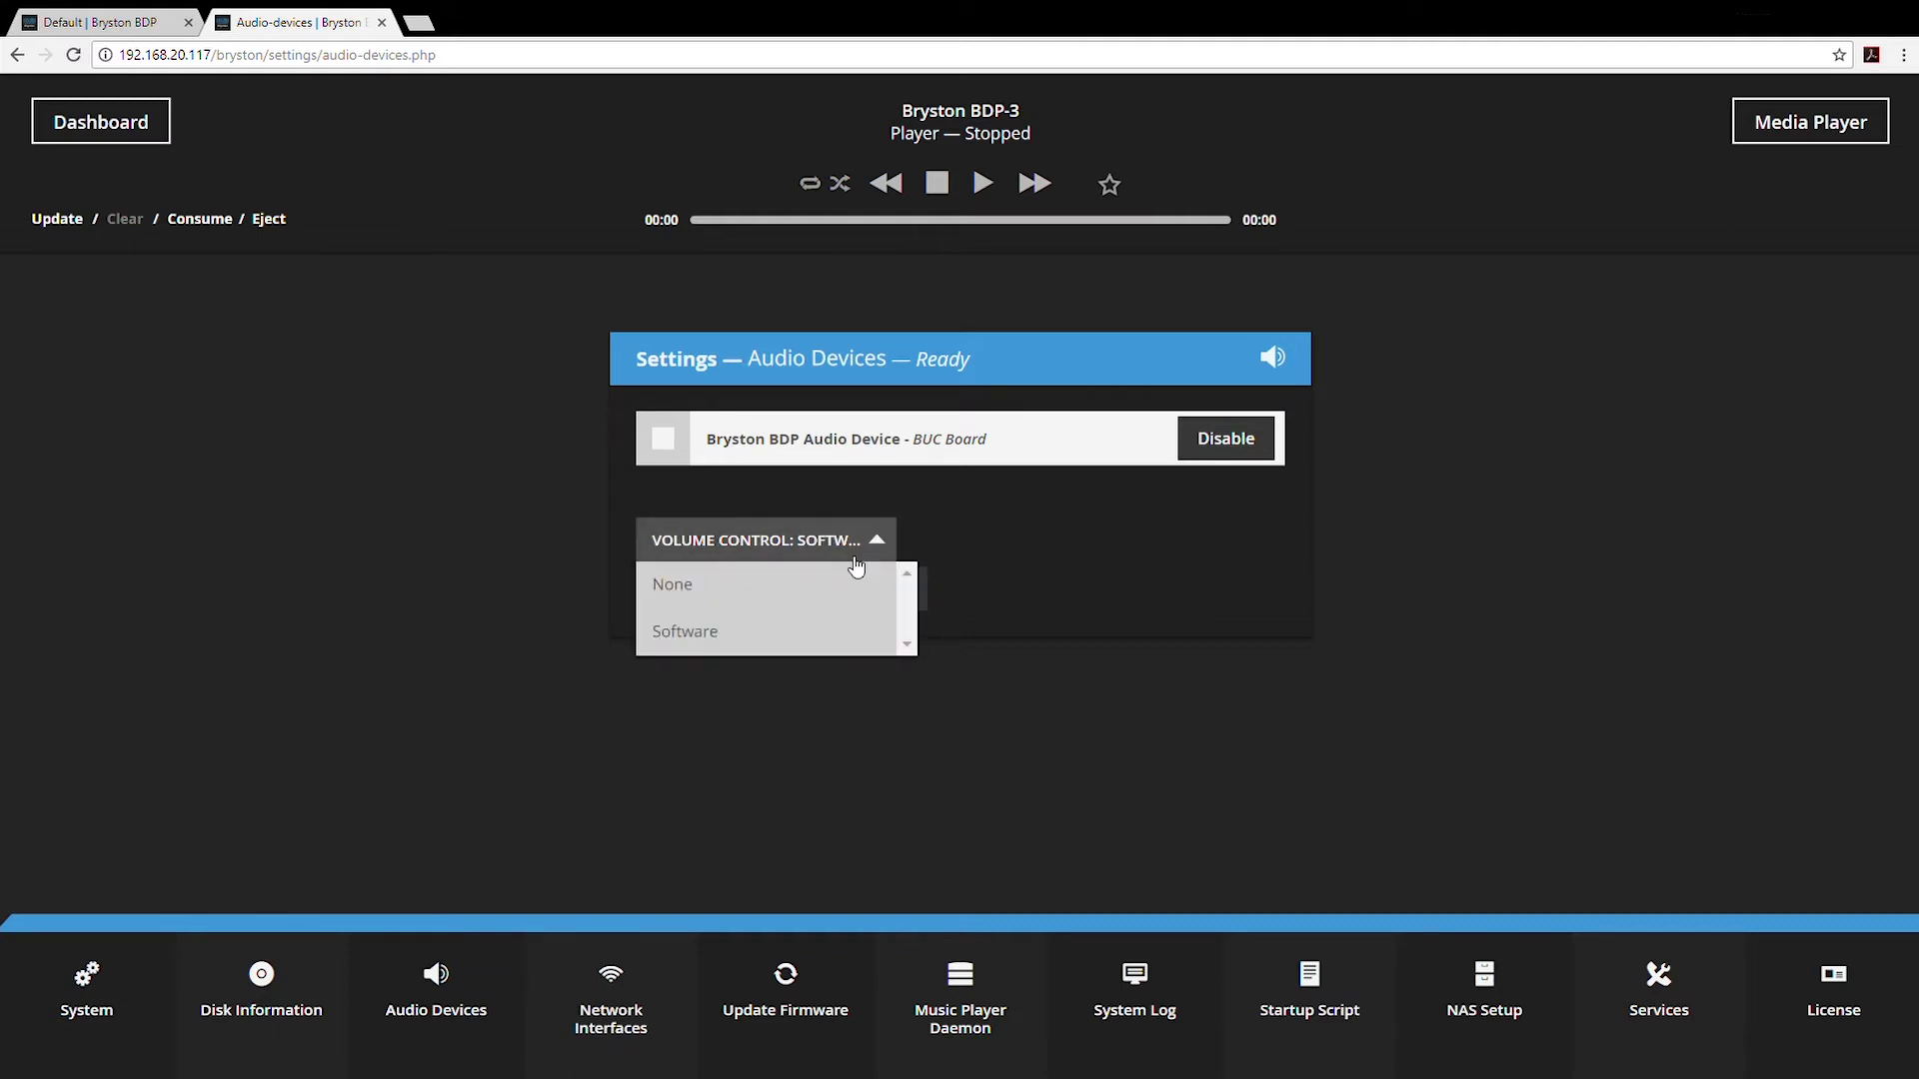
left_click(687, 585)
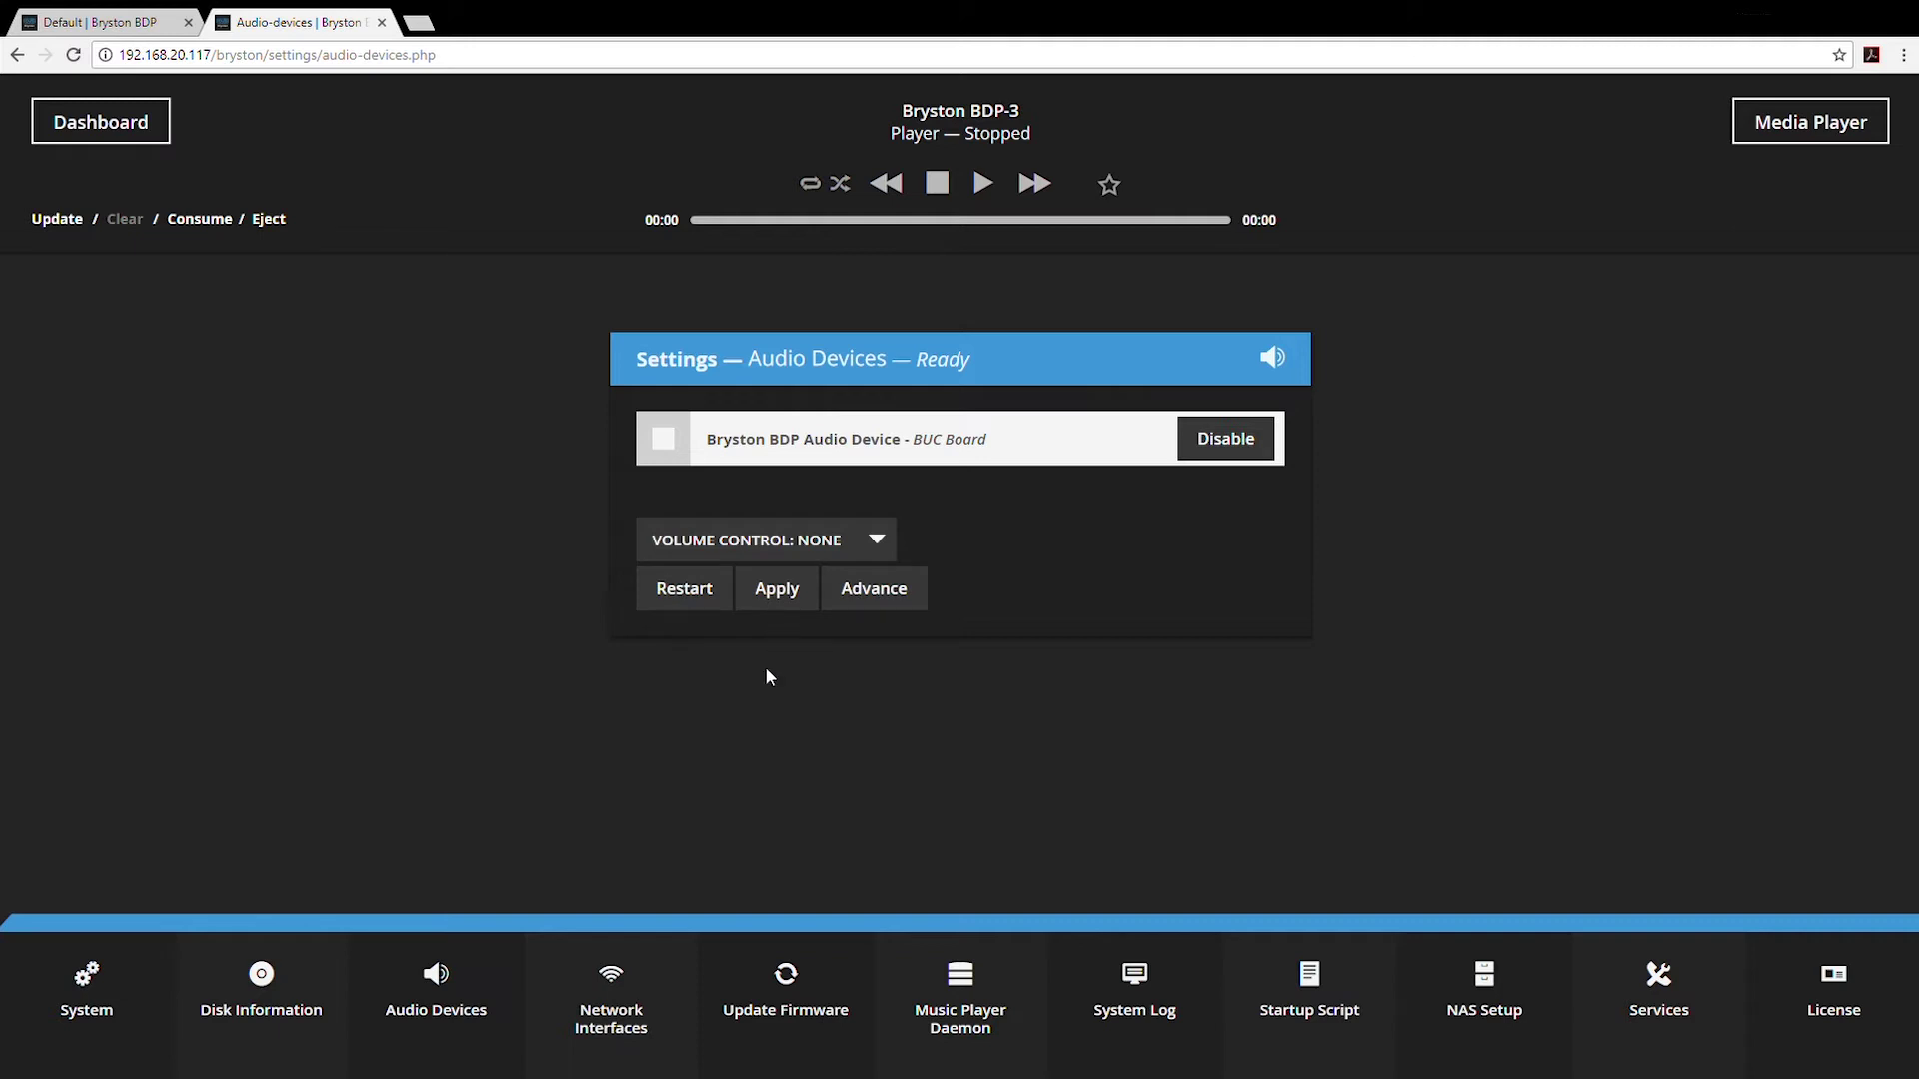
- Open Network Interfaces and show wired eth0 on DHCP at 192.168.20.117
left_click(644, 1018)
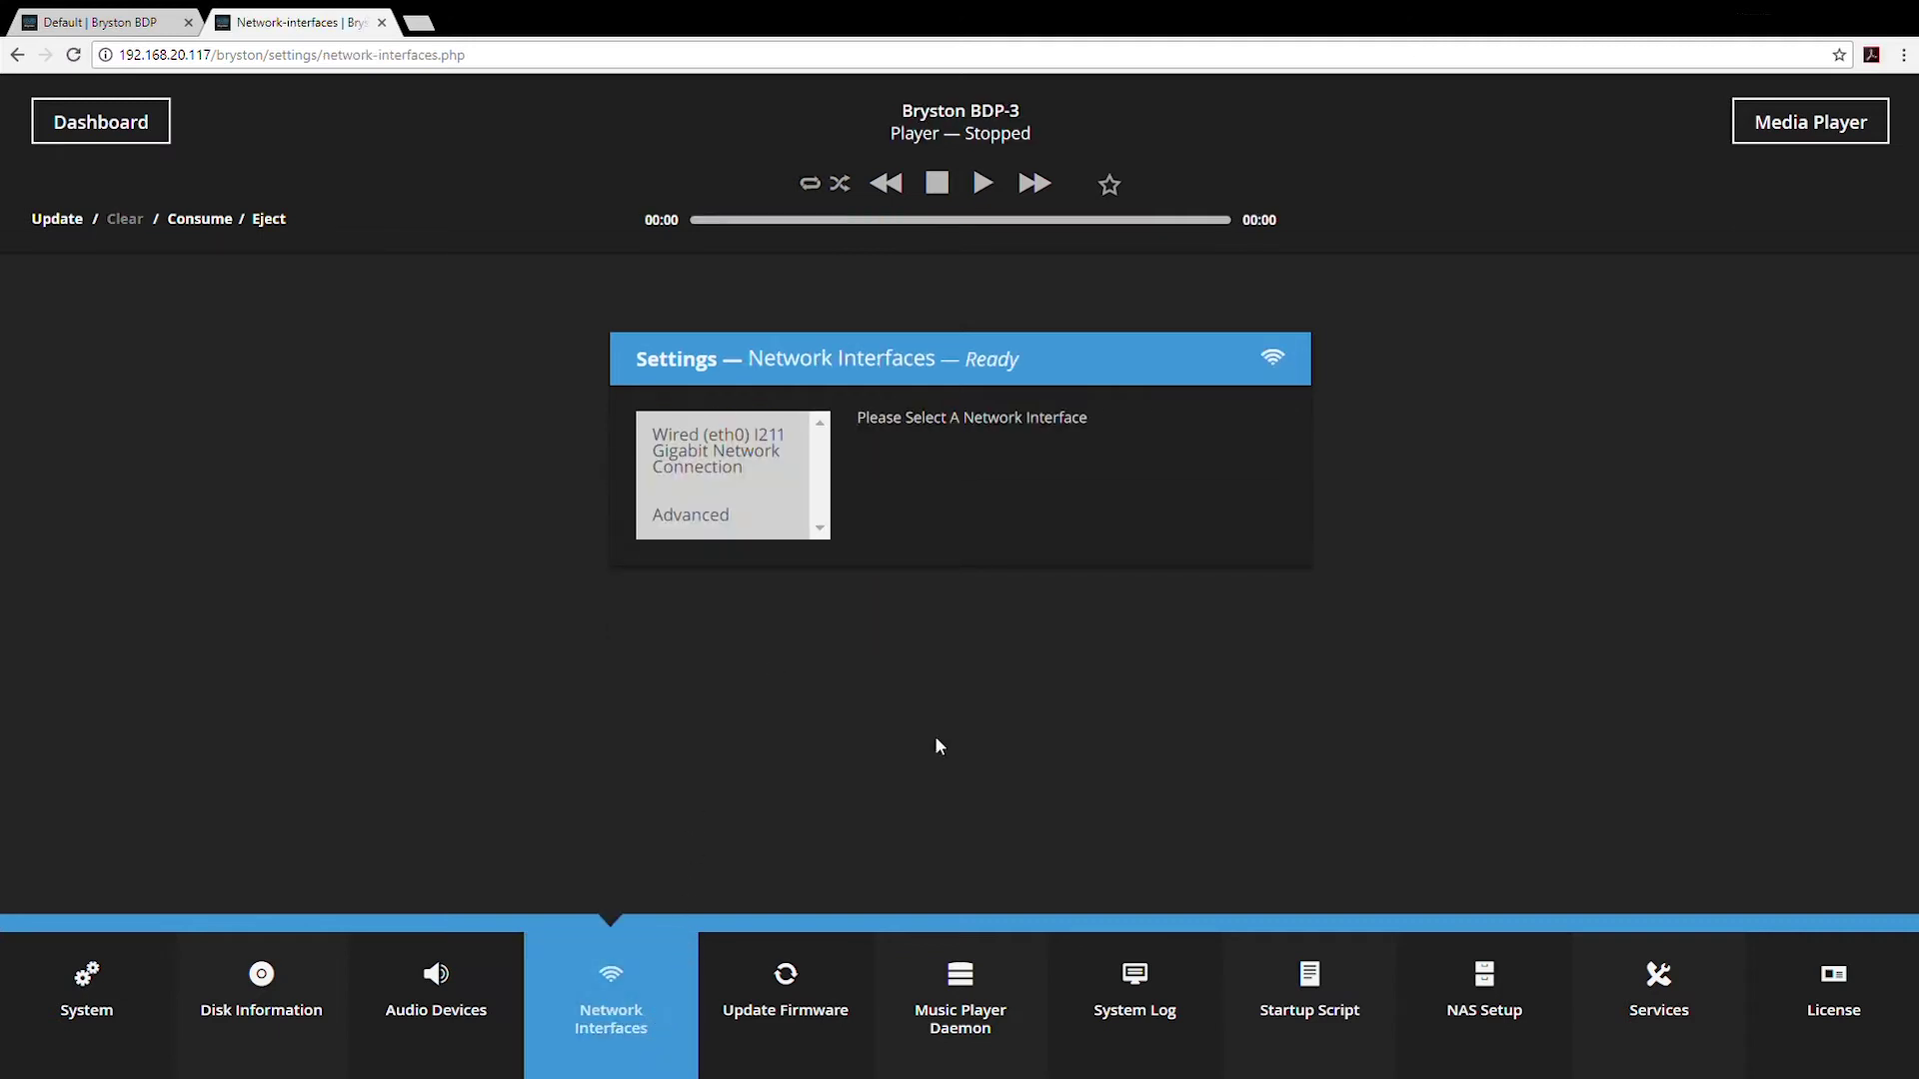
left_click(717, 477)
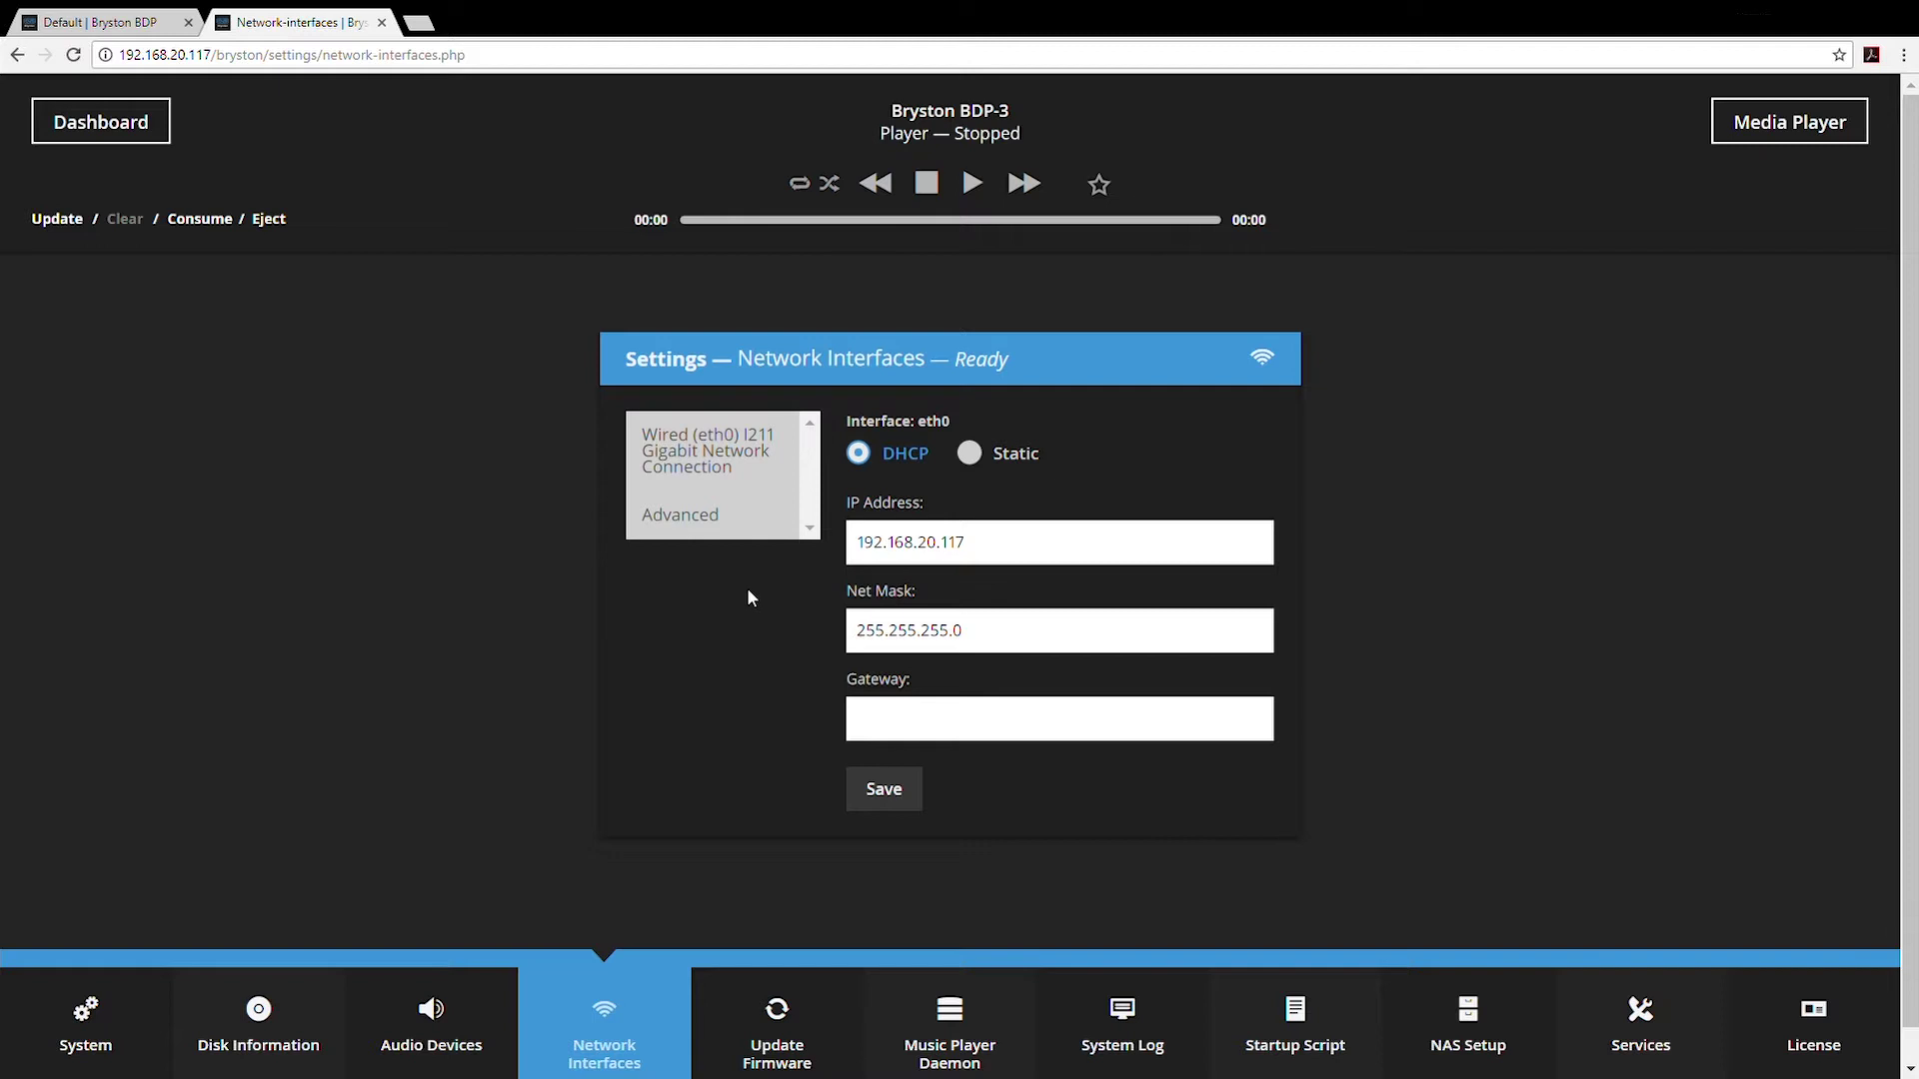
- Switch eth0 to Static and back to DHCP unsaved, then view the firmware changelog
left_click(739, 446)
scroll(1060, 640, "down", 1)
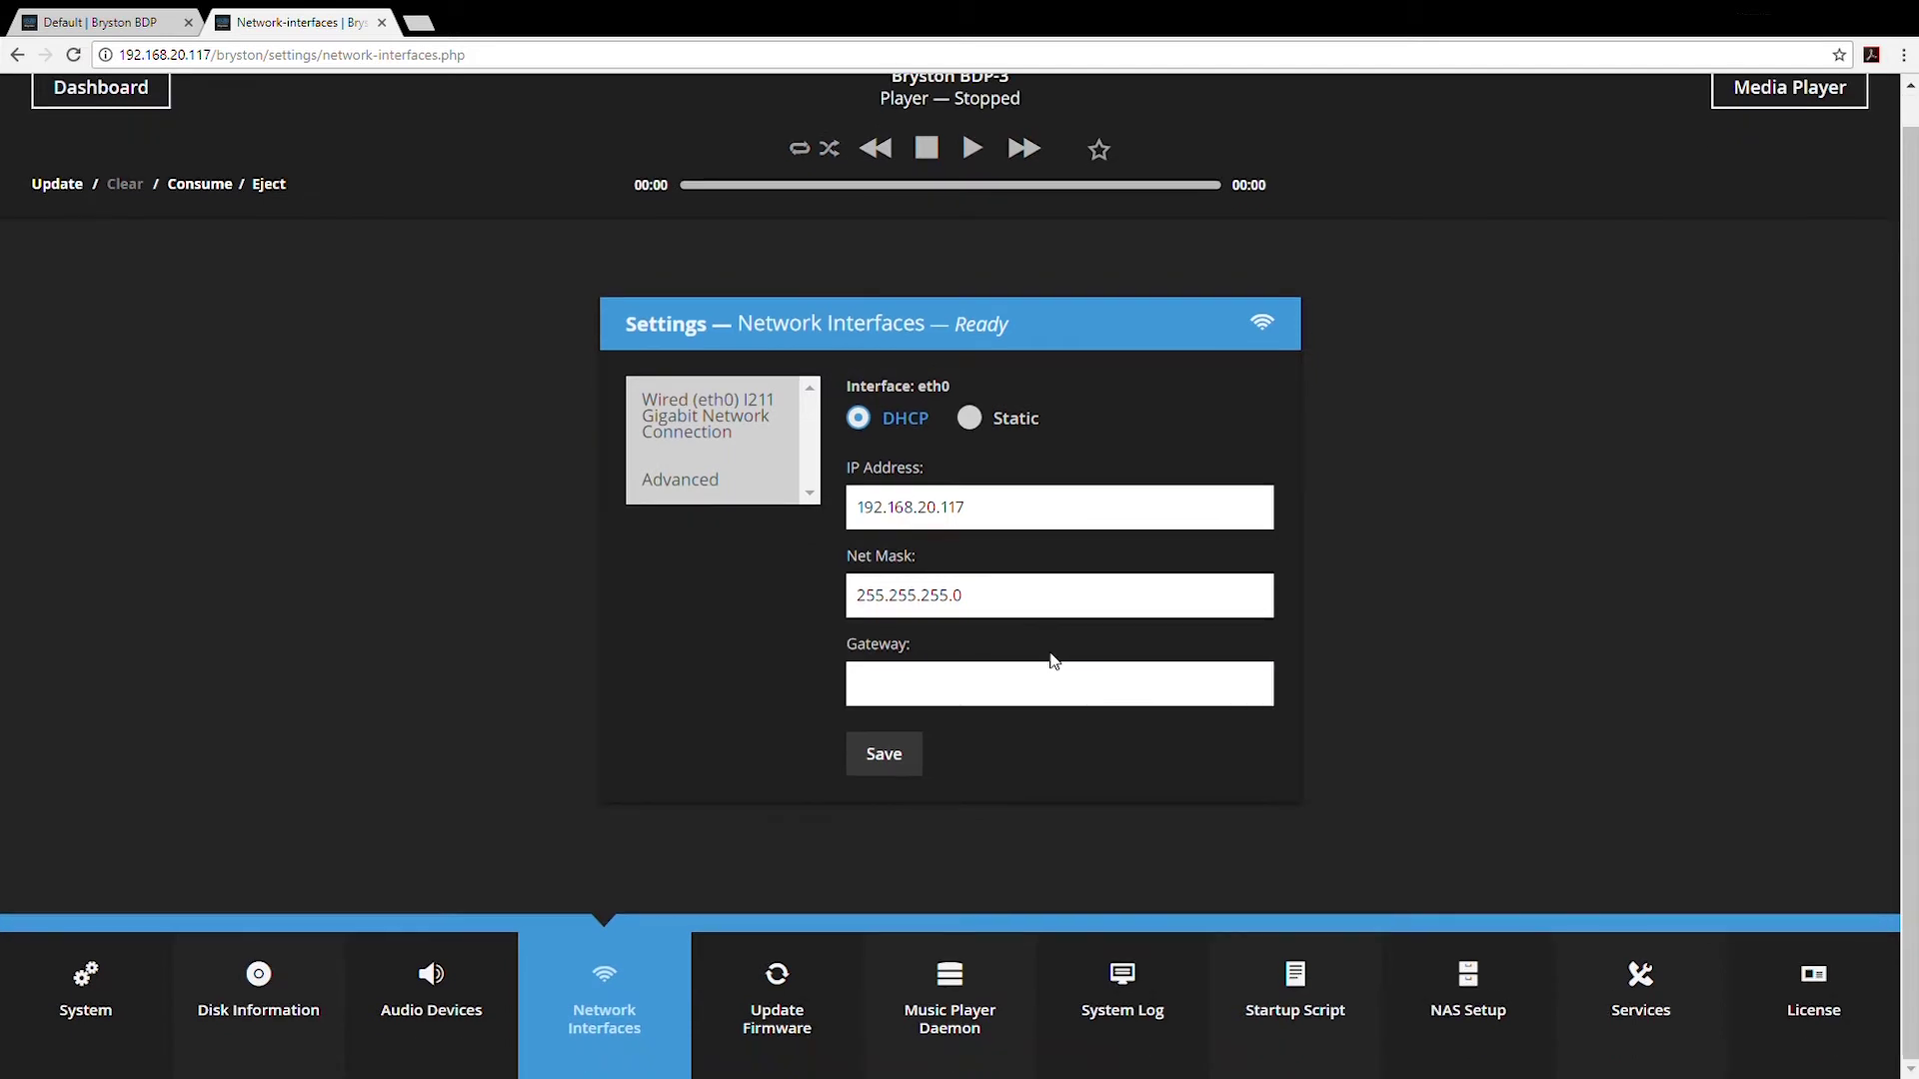
left_click(969, 420)
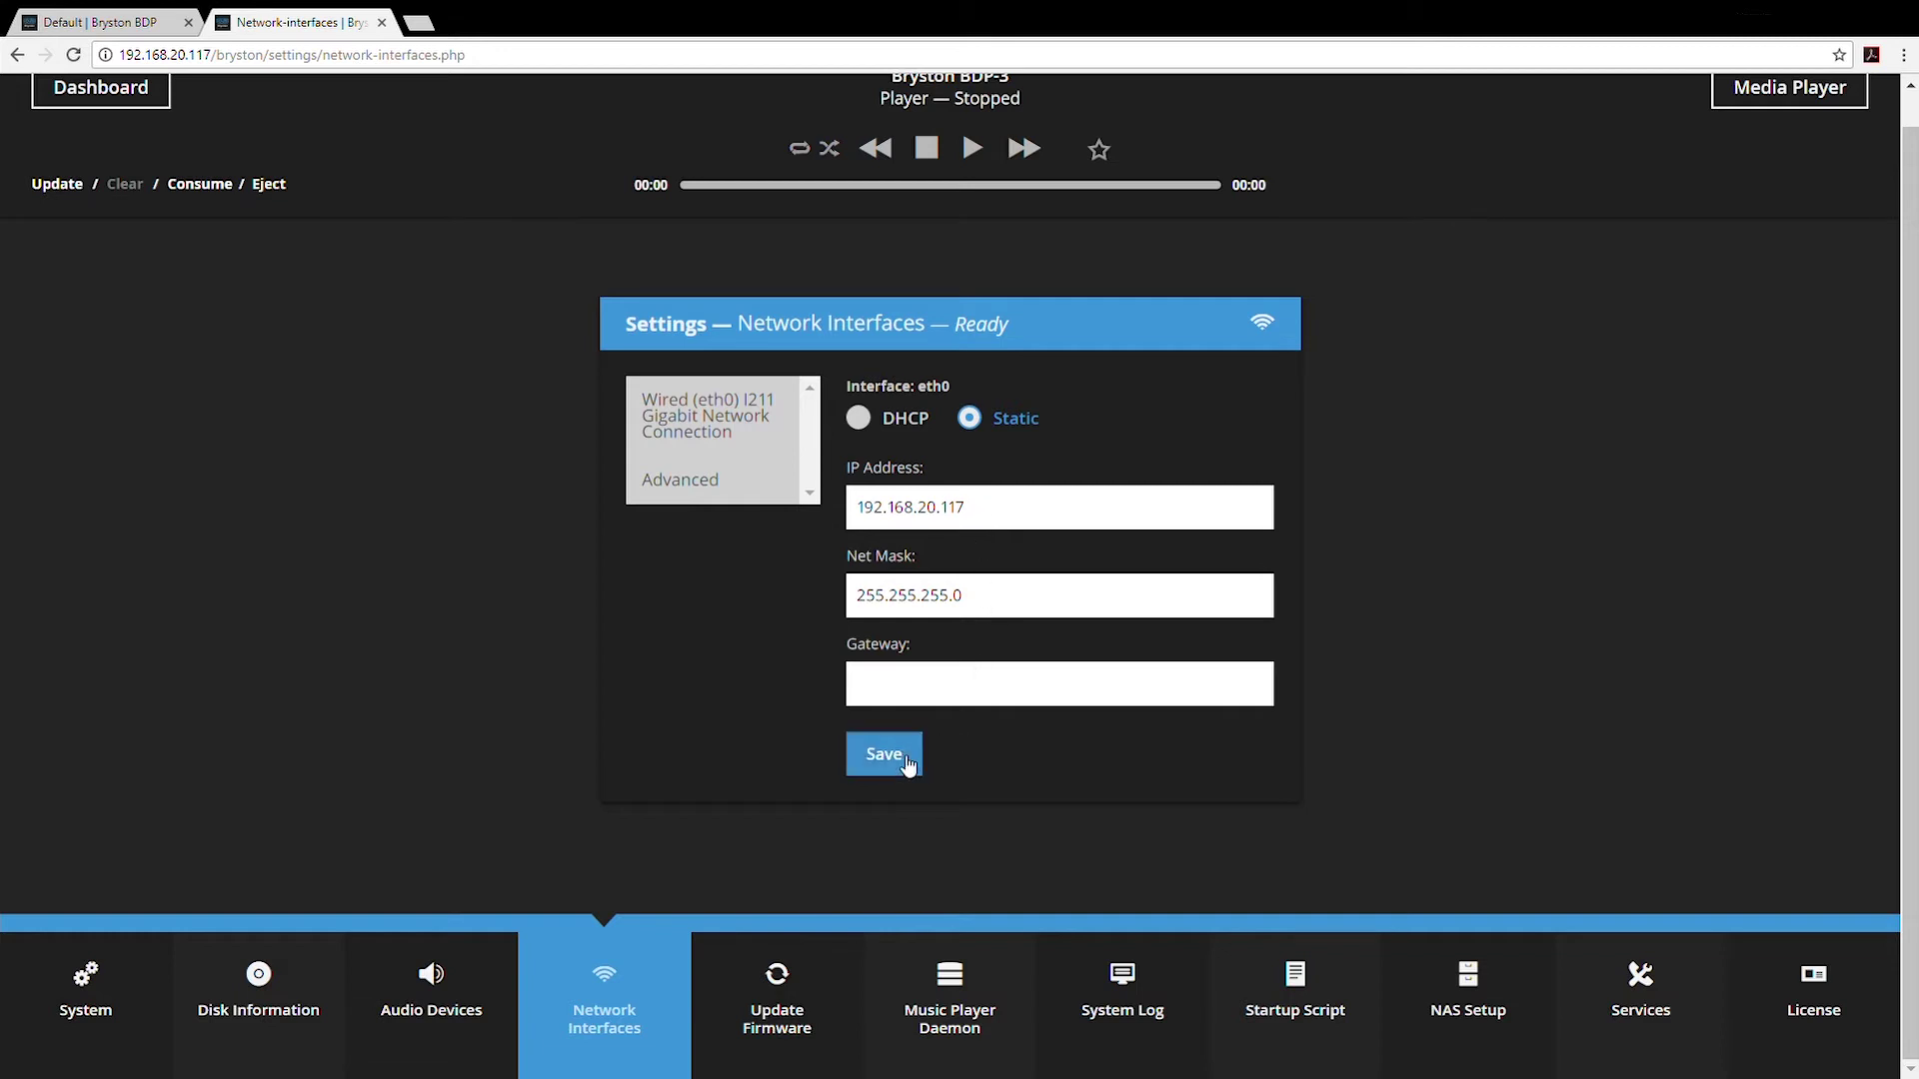
left_click(860, 418)
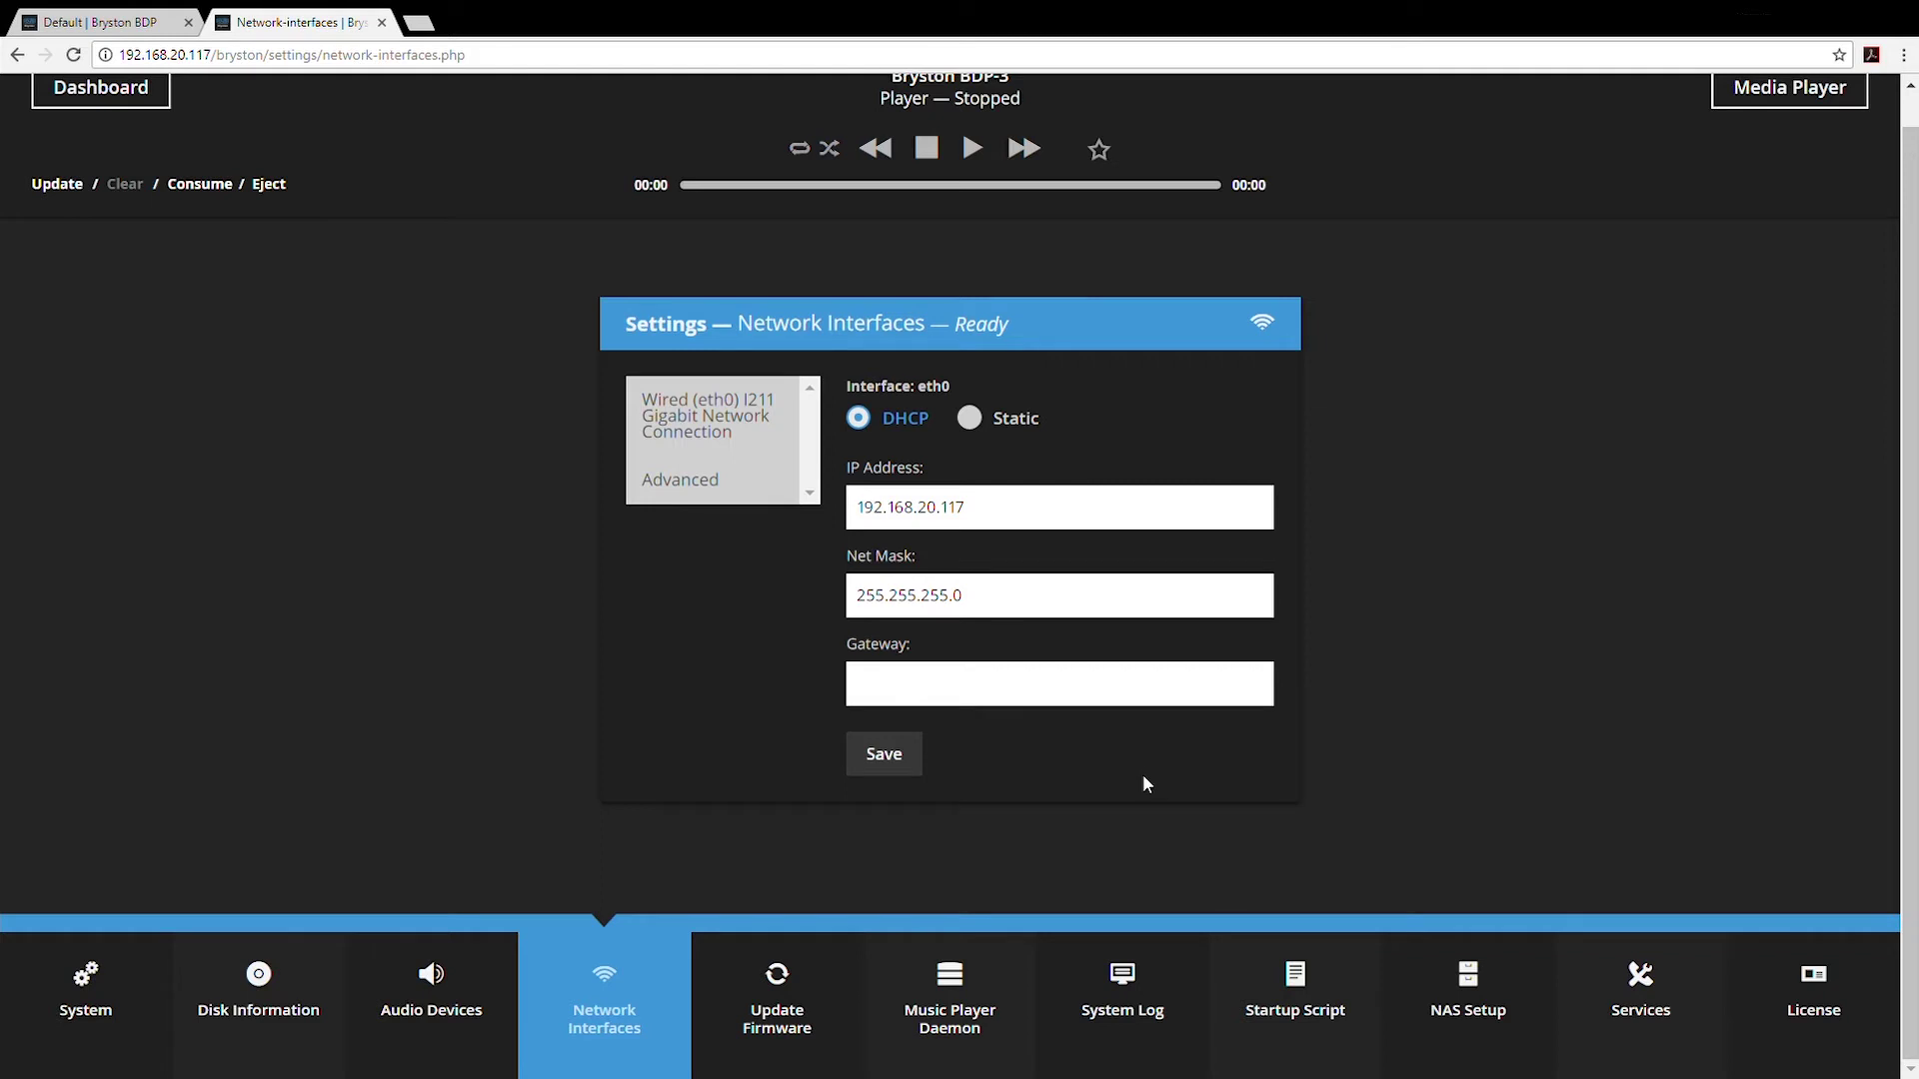
left_click(784, 1026)
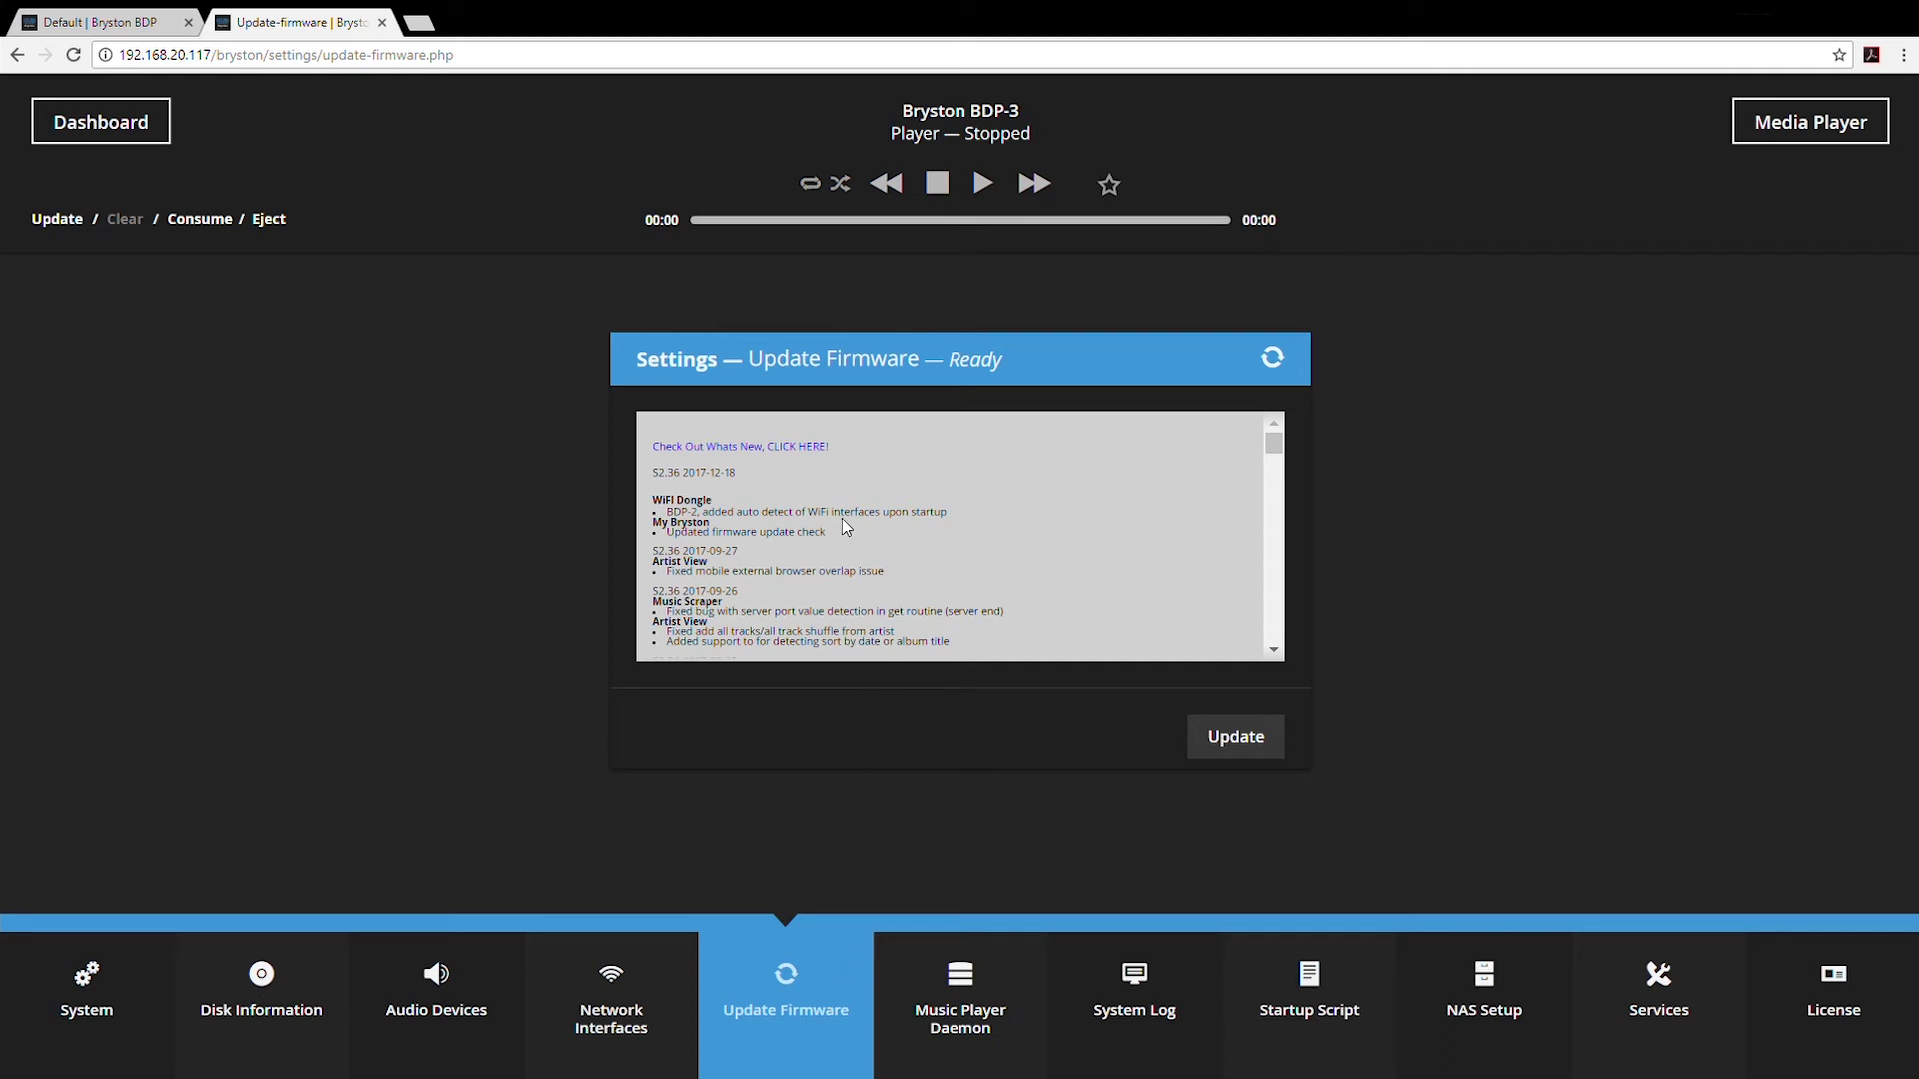
scroll(846, 519, "down", 2)
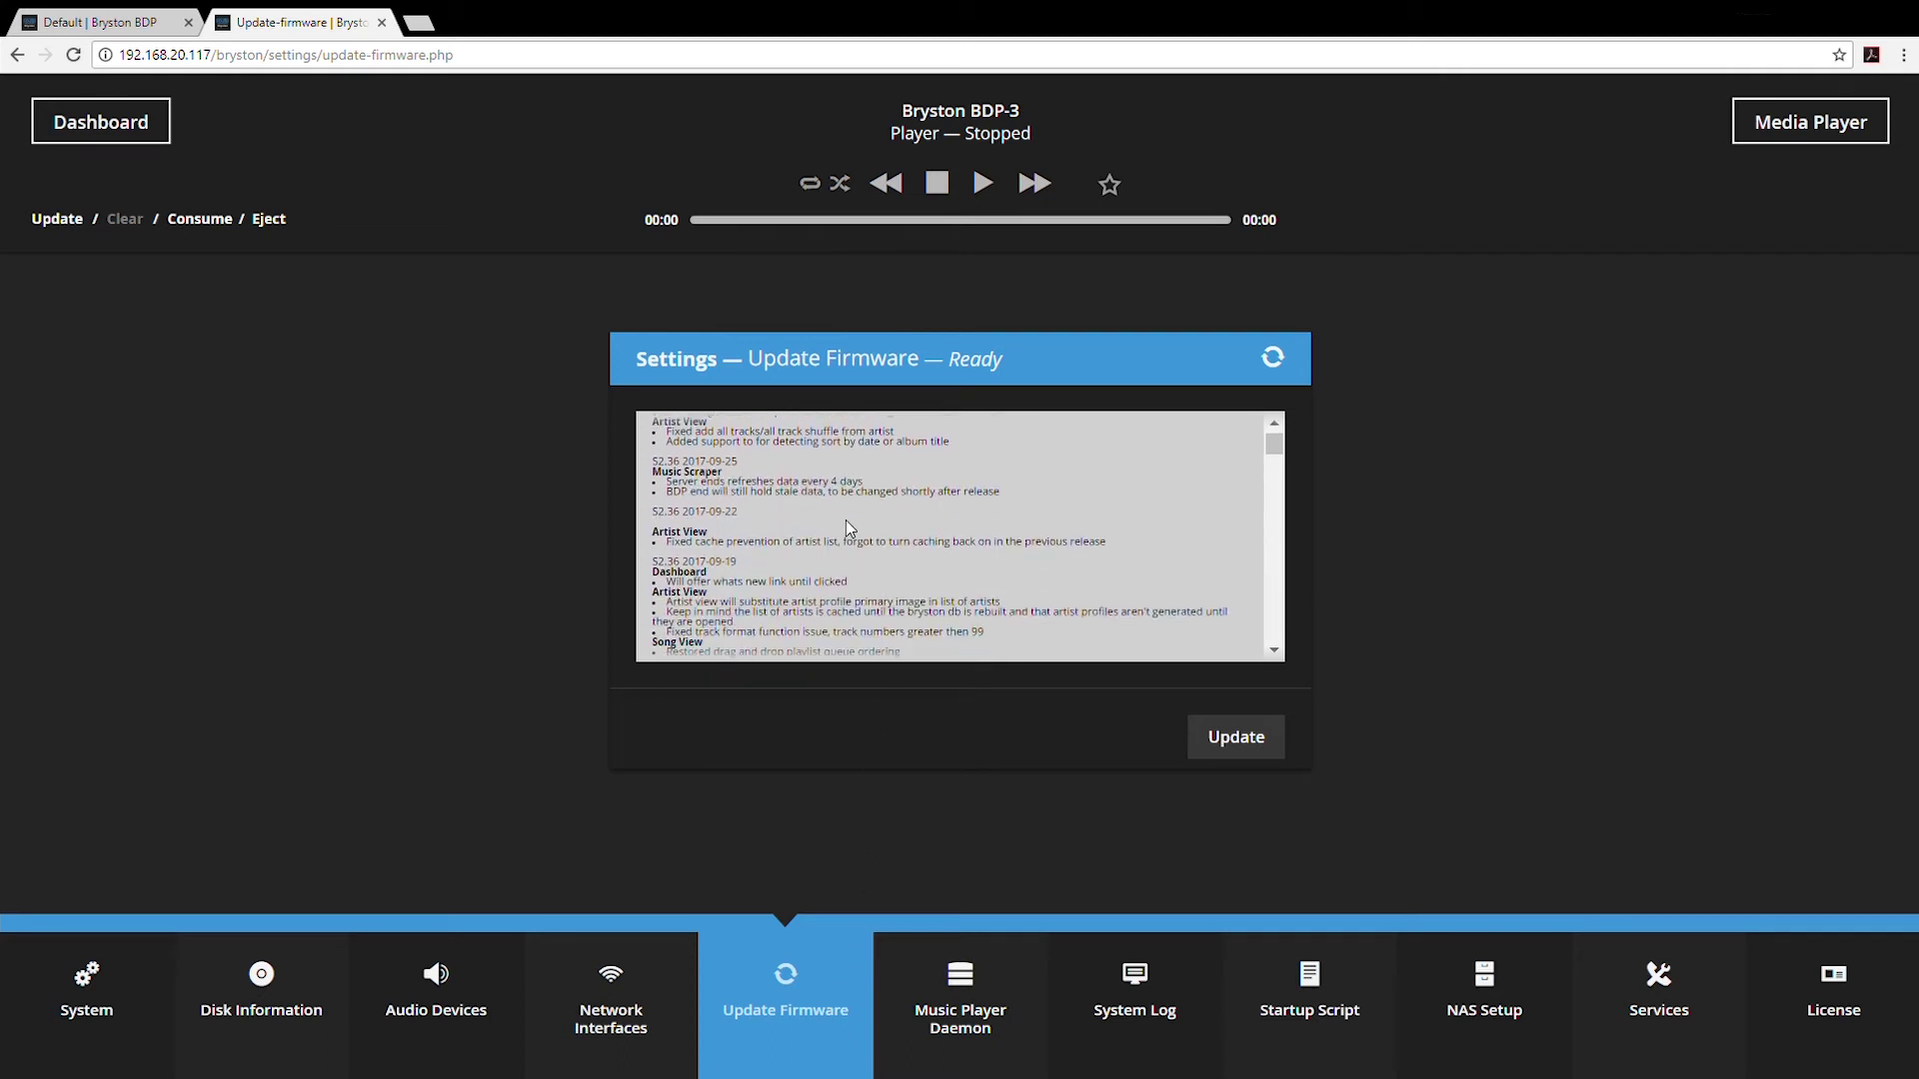
scroll(845, 520, "down", 5)
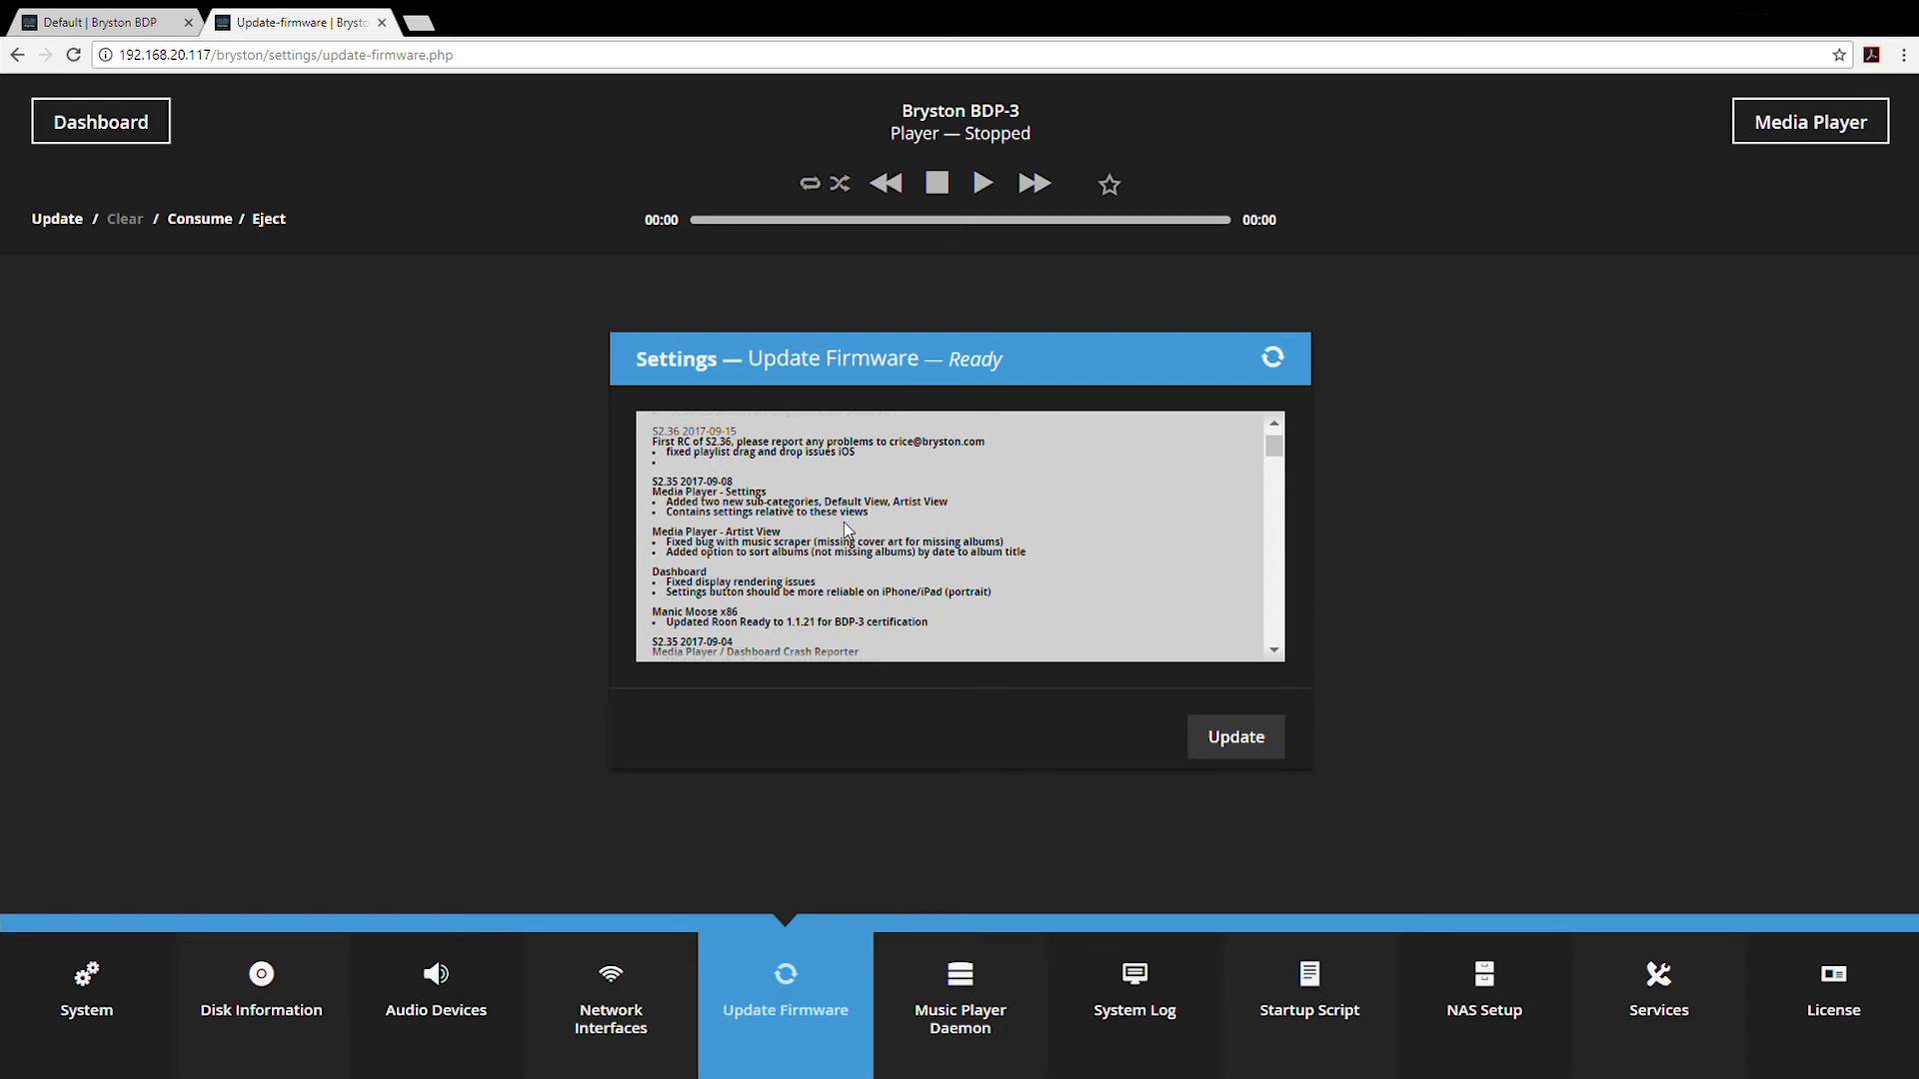
scroll(843, 522, "up", 7)
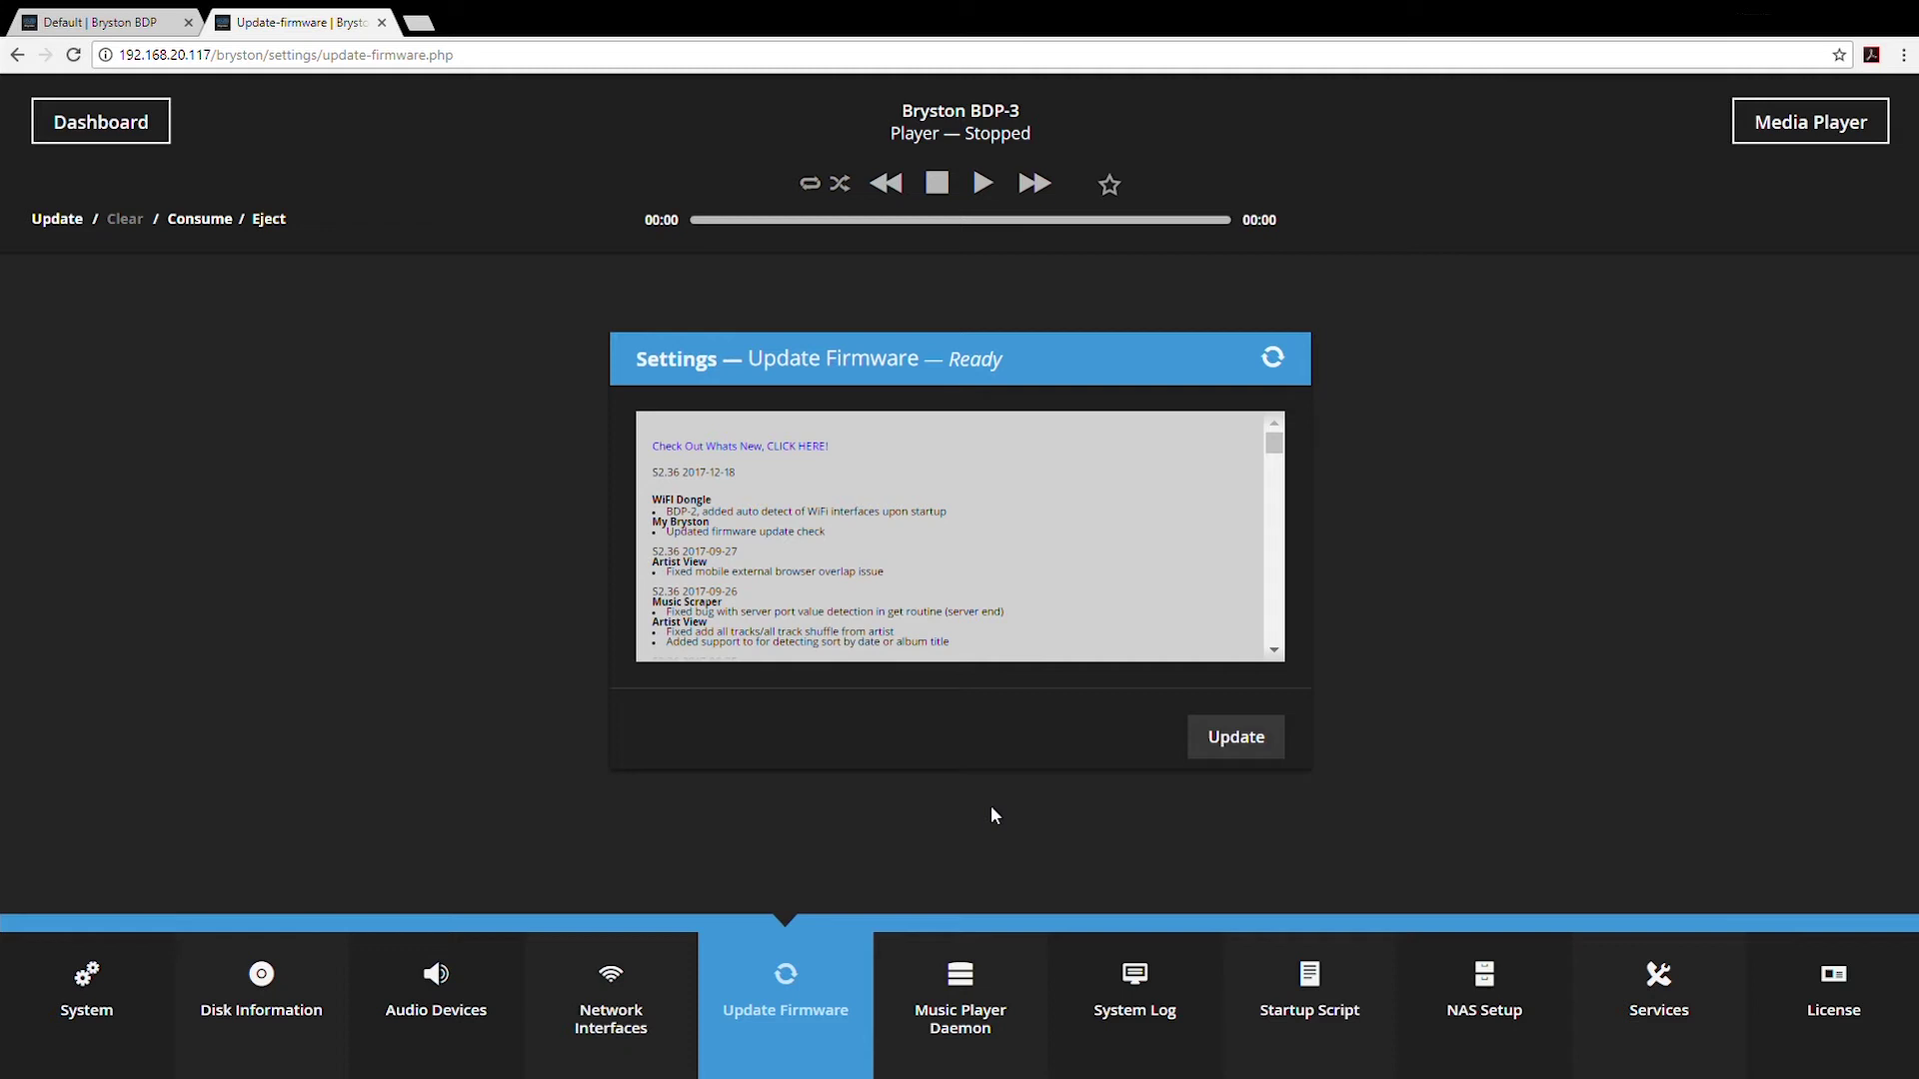
- Open Music Player Daemon settings and expand the MPD Version list
left_click(993, 1017)
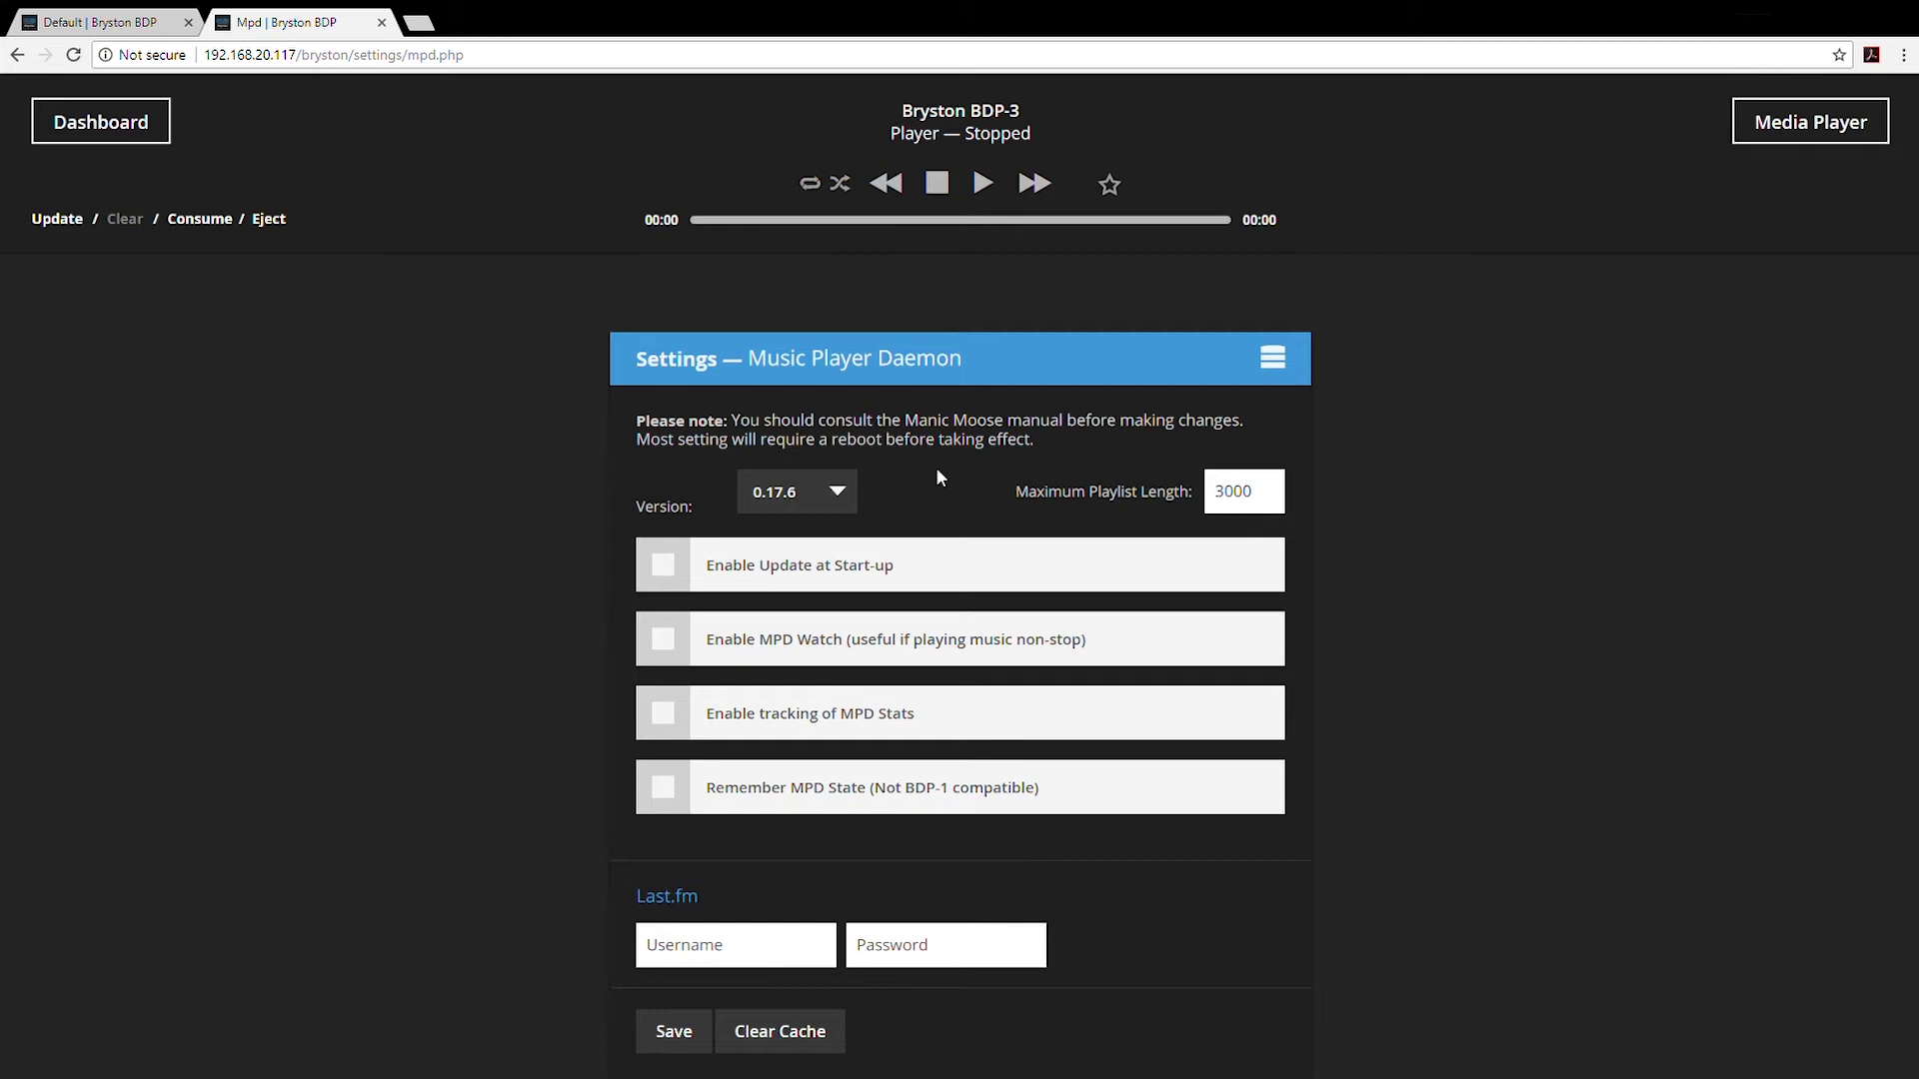
left_click(836, 492)
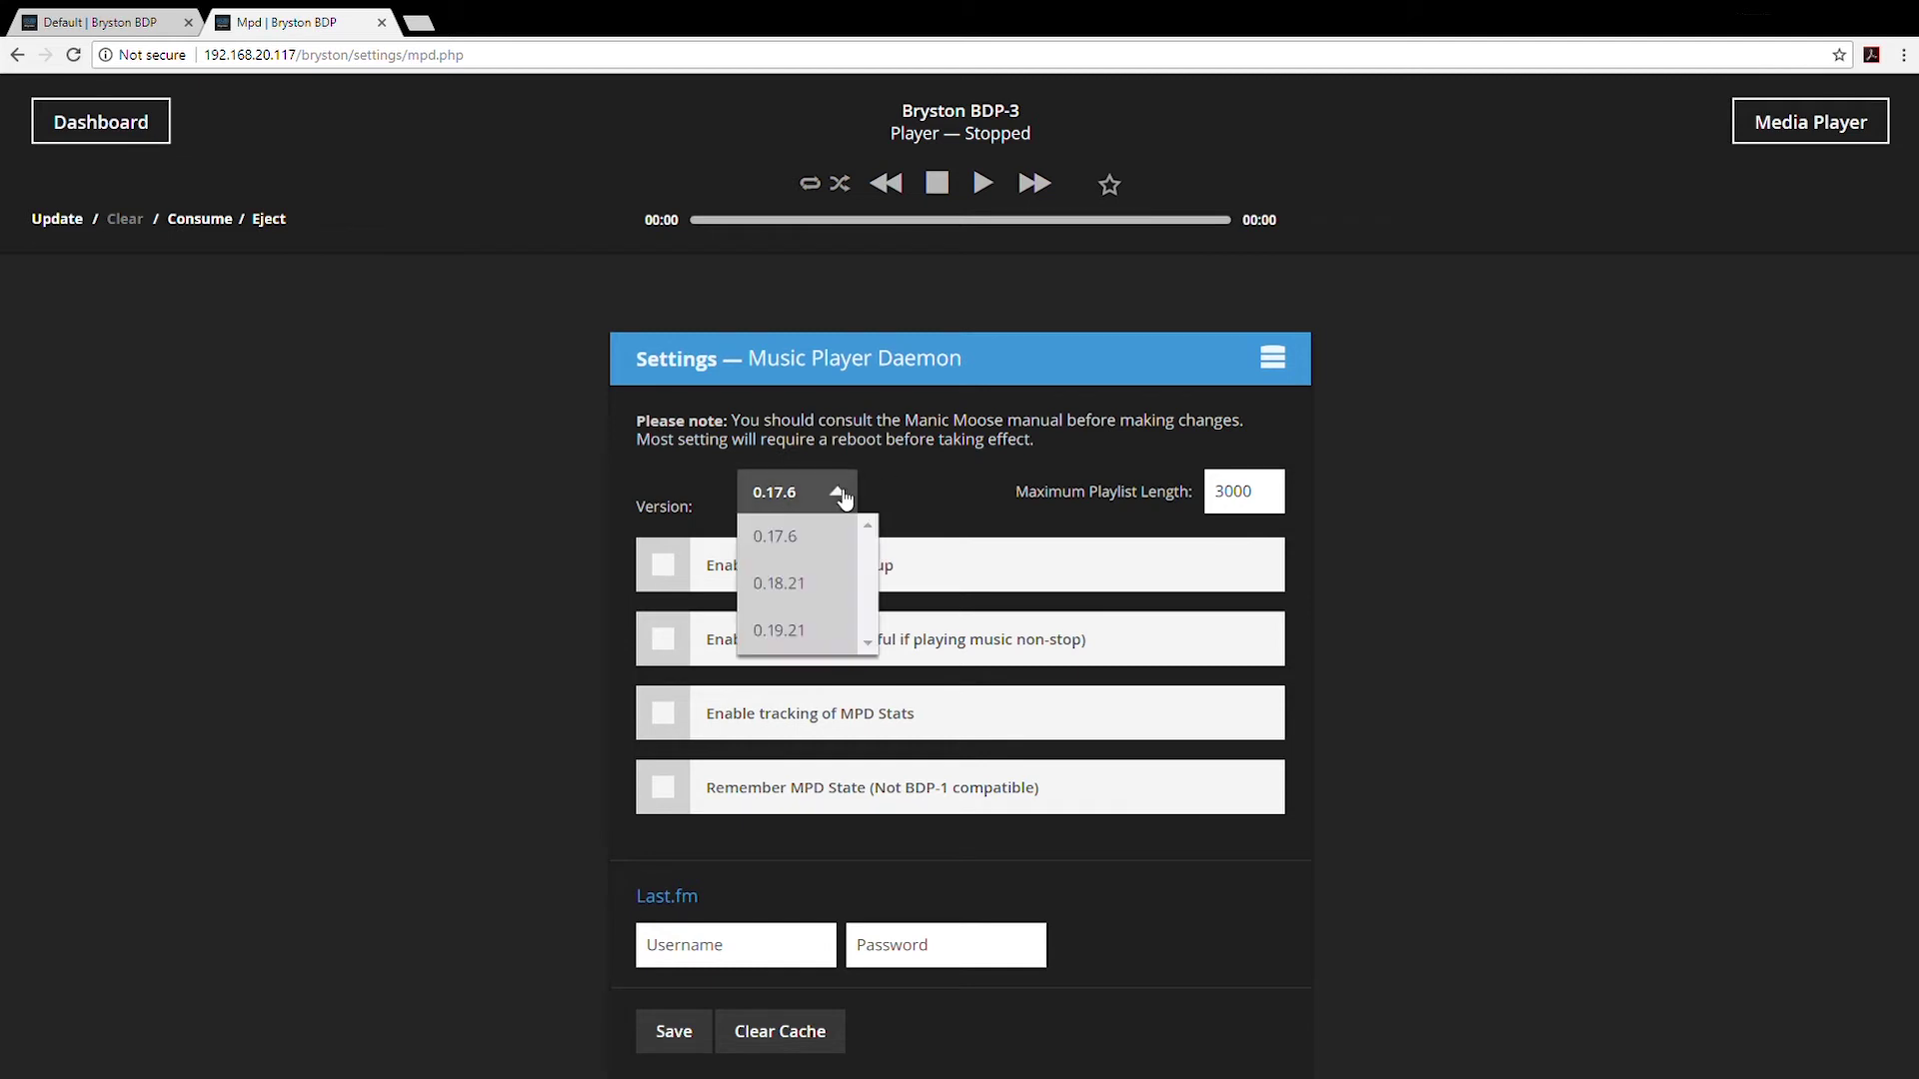
- Choose MPD version 0.19.21 from the Version list
left_click(797, 635)
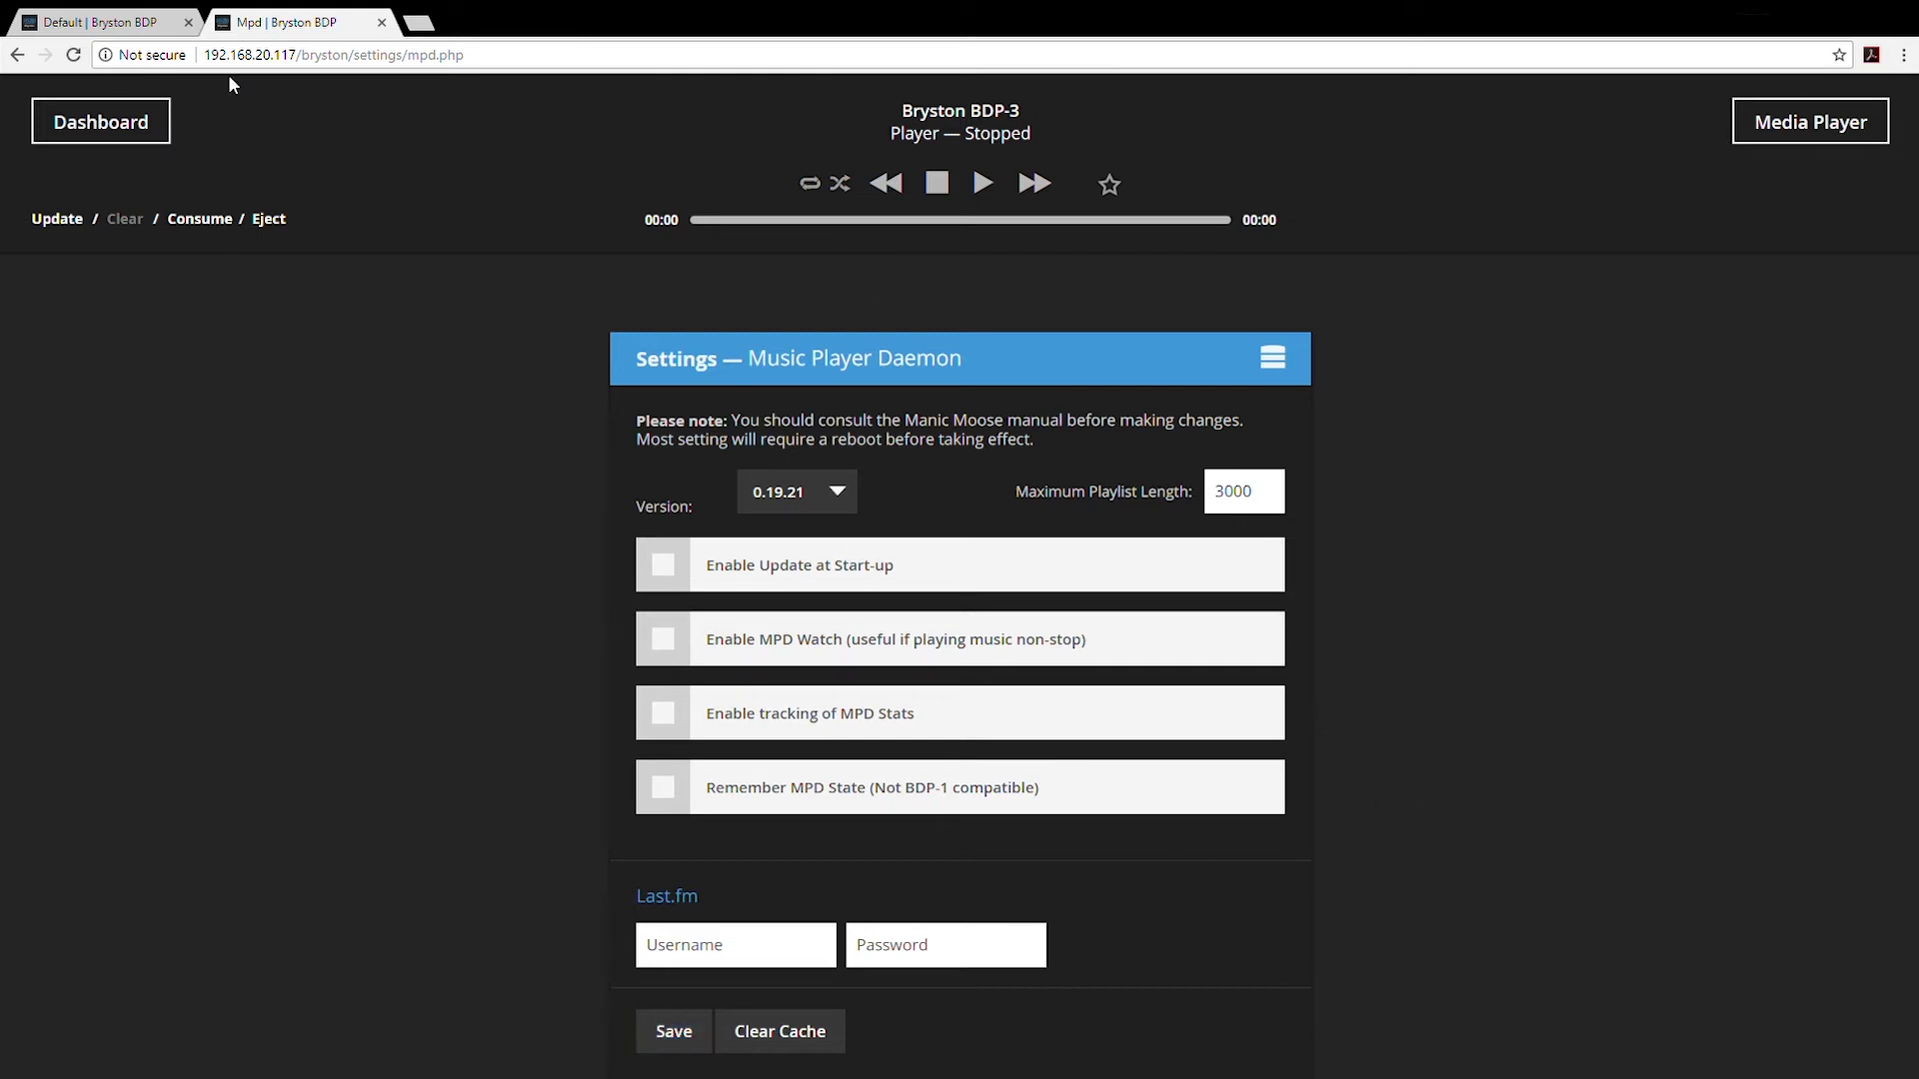
- Open the System Log from the dashboard and expand the SYSTEM log-source dropdown
left_click(100, 125)
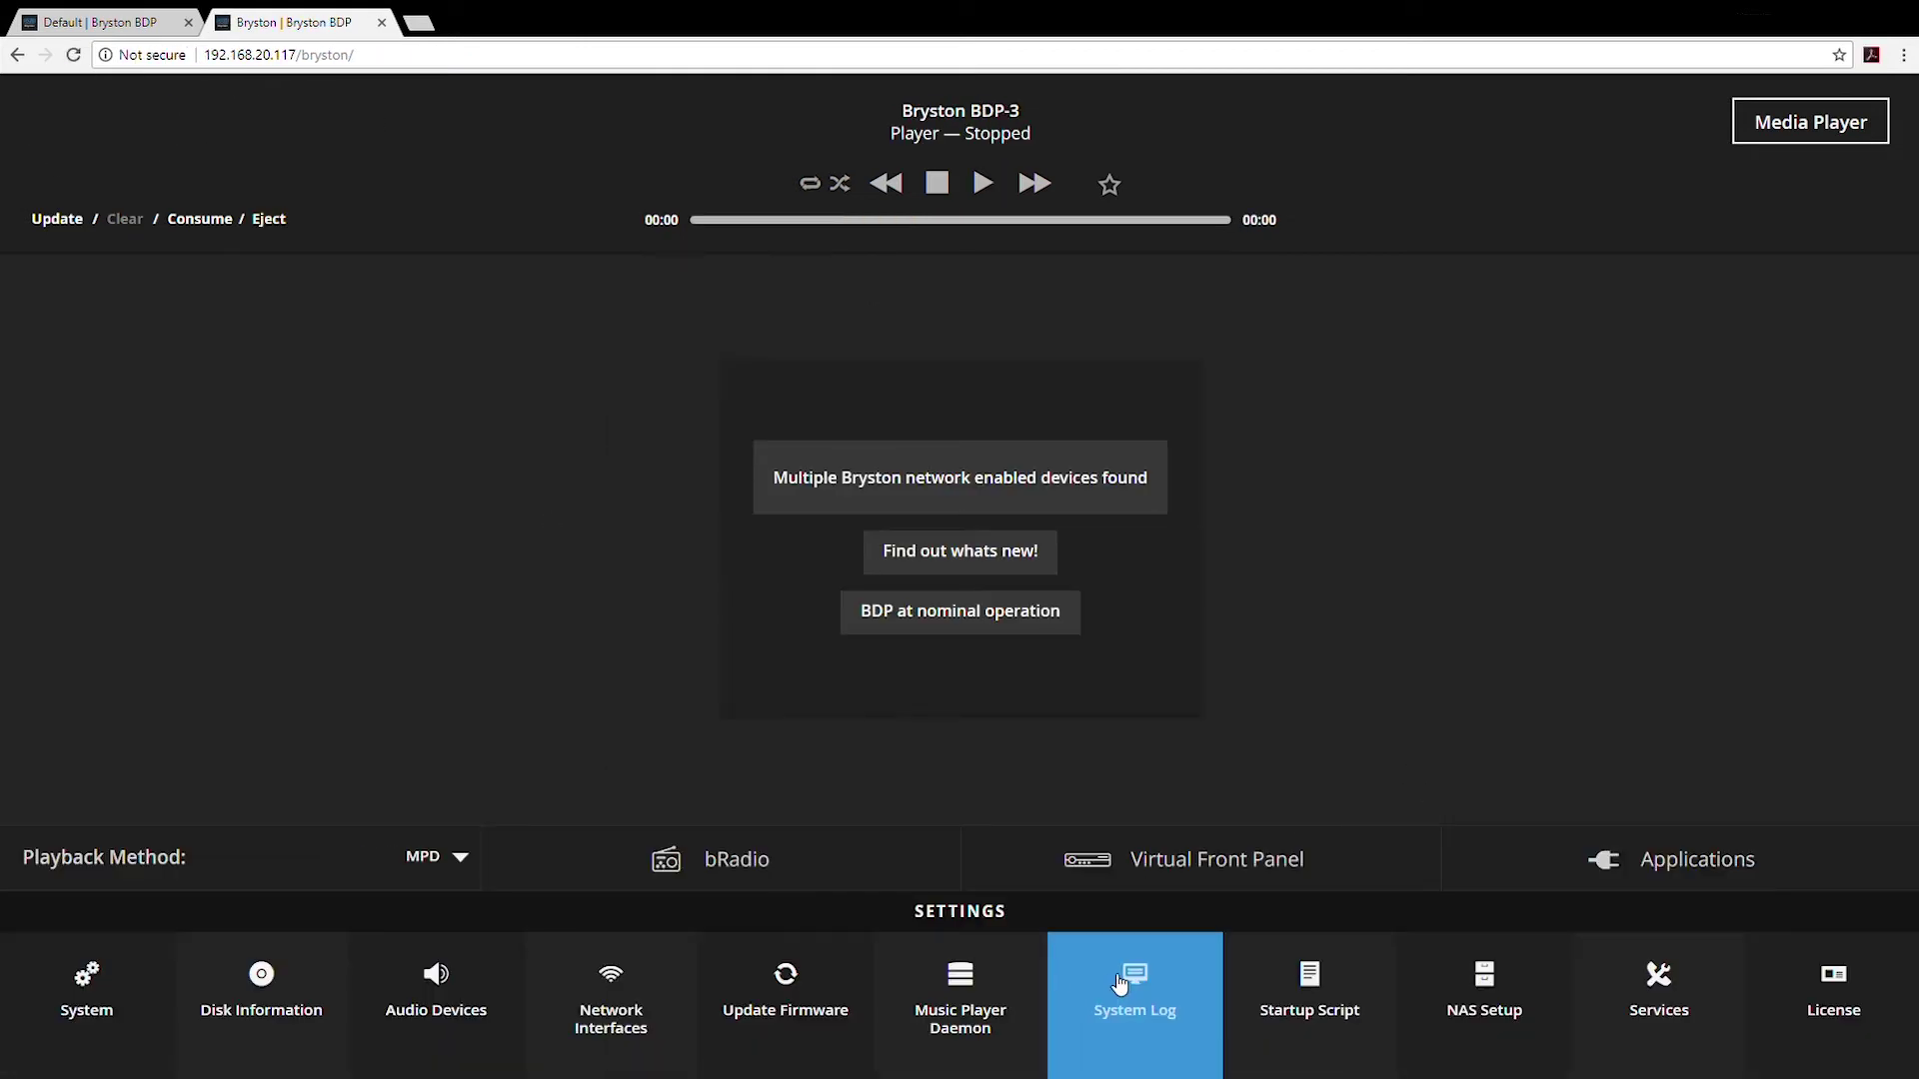
left_click(1119, 984)
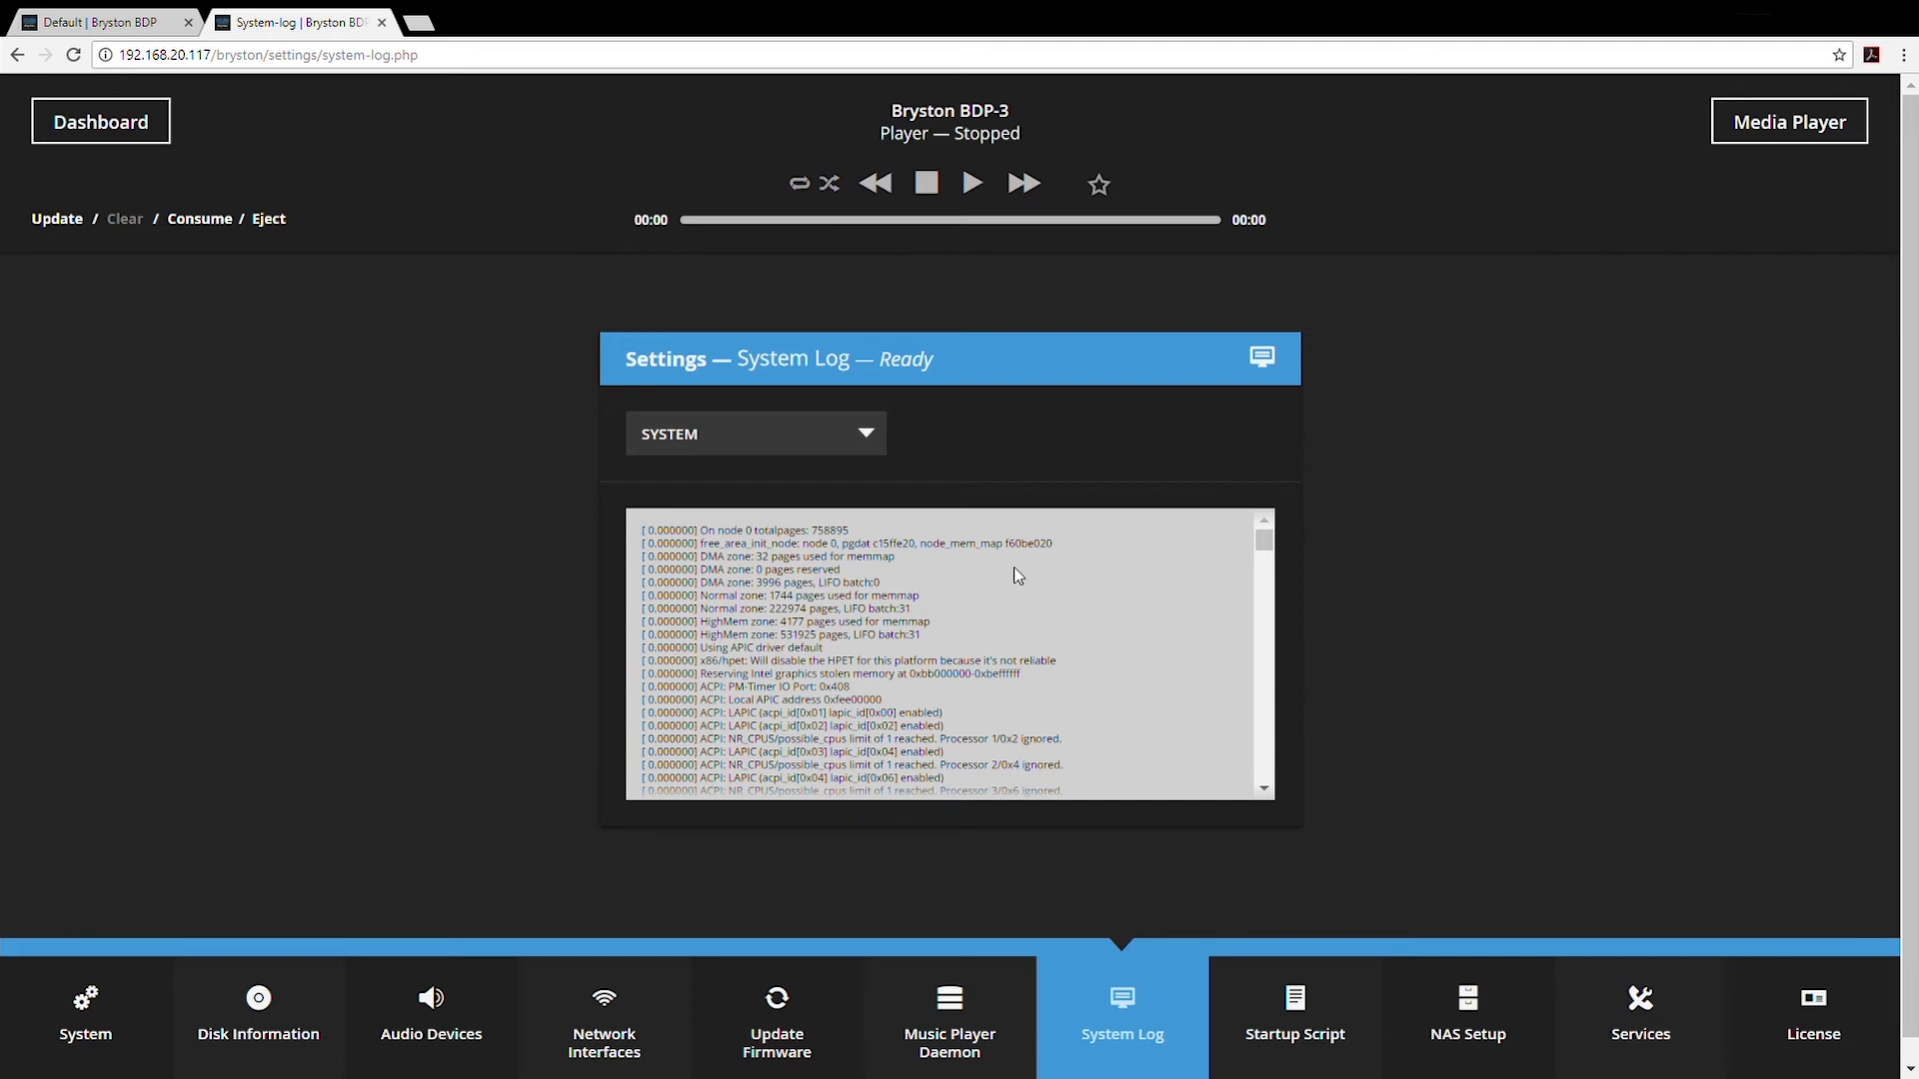
left_click(805, 439)
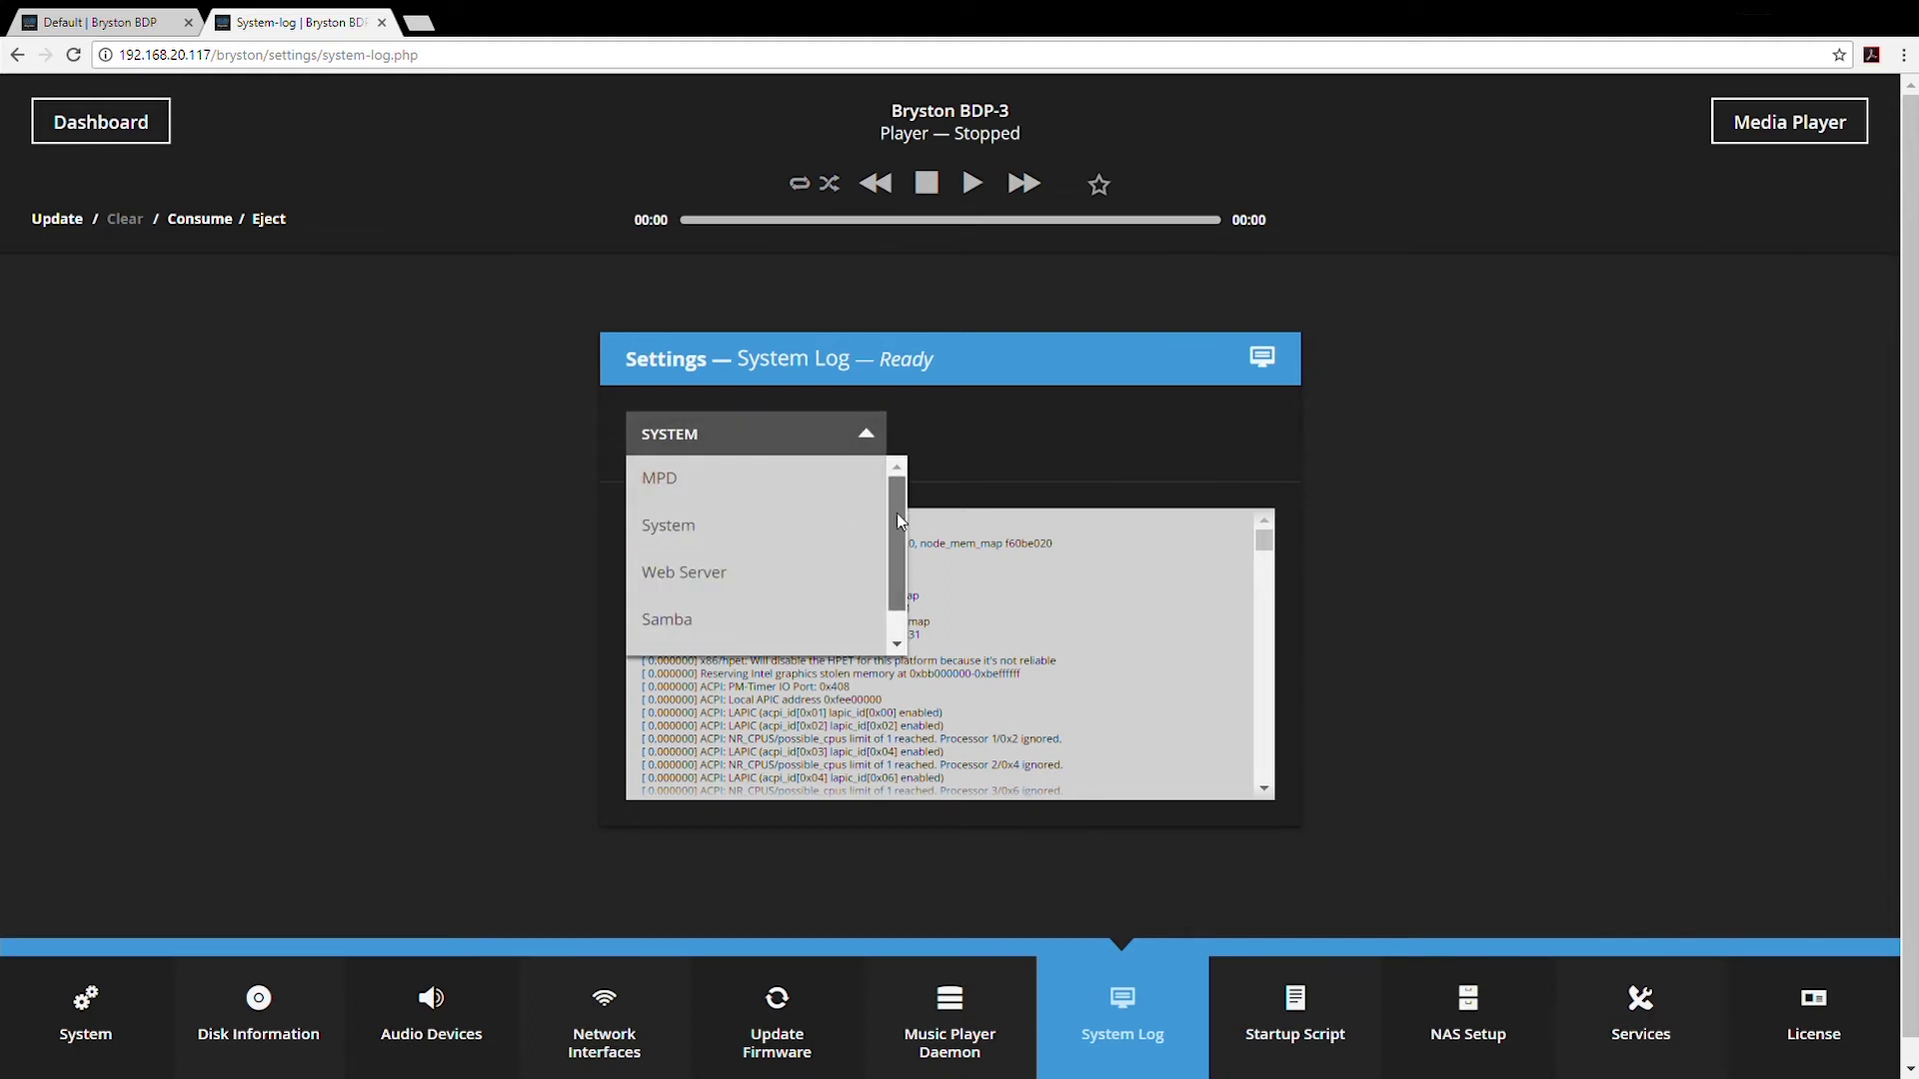
left_click_drag(897, 513, 891, 573)
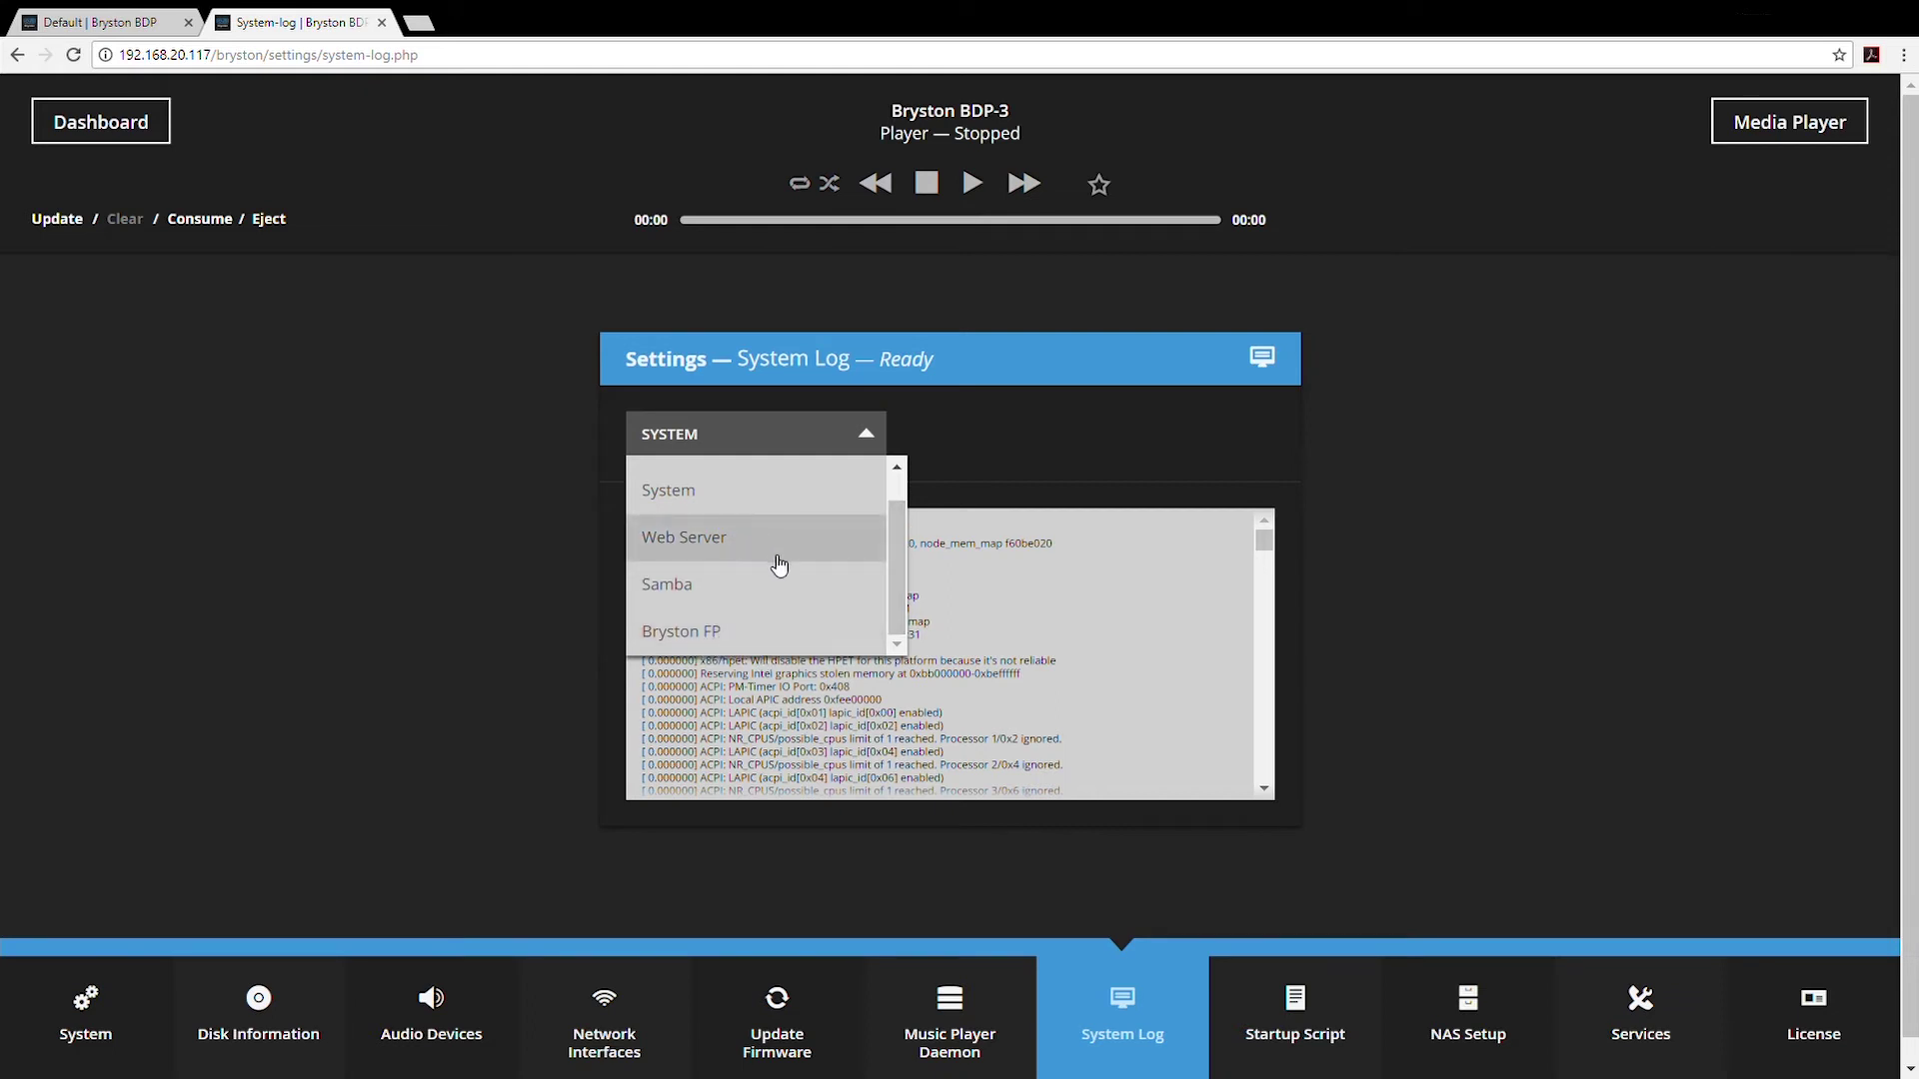
scroll(778, 565, "up", 1)
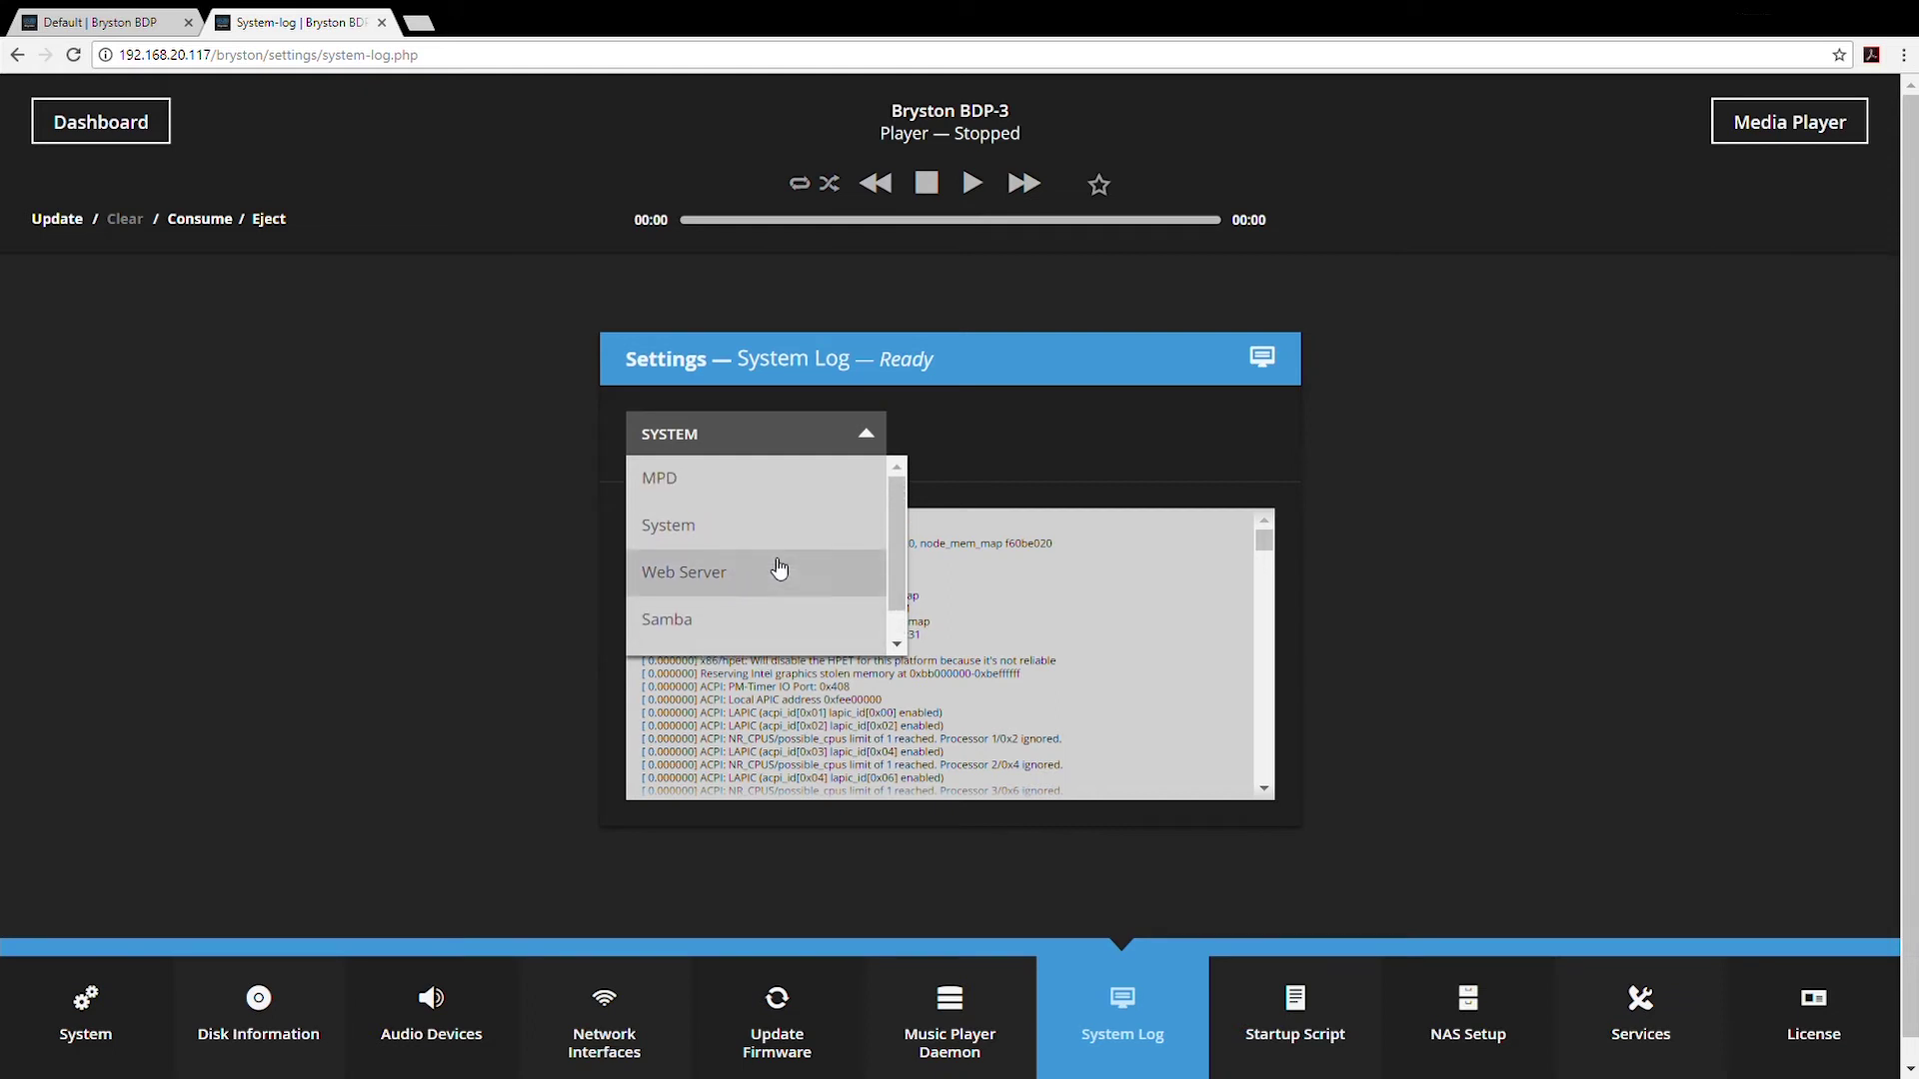
- Select the MPD log and scroll through its Apr 27 library update entries
left_click(680, 492)
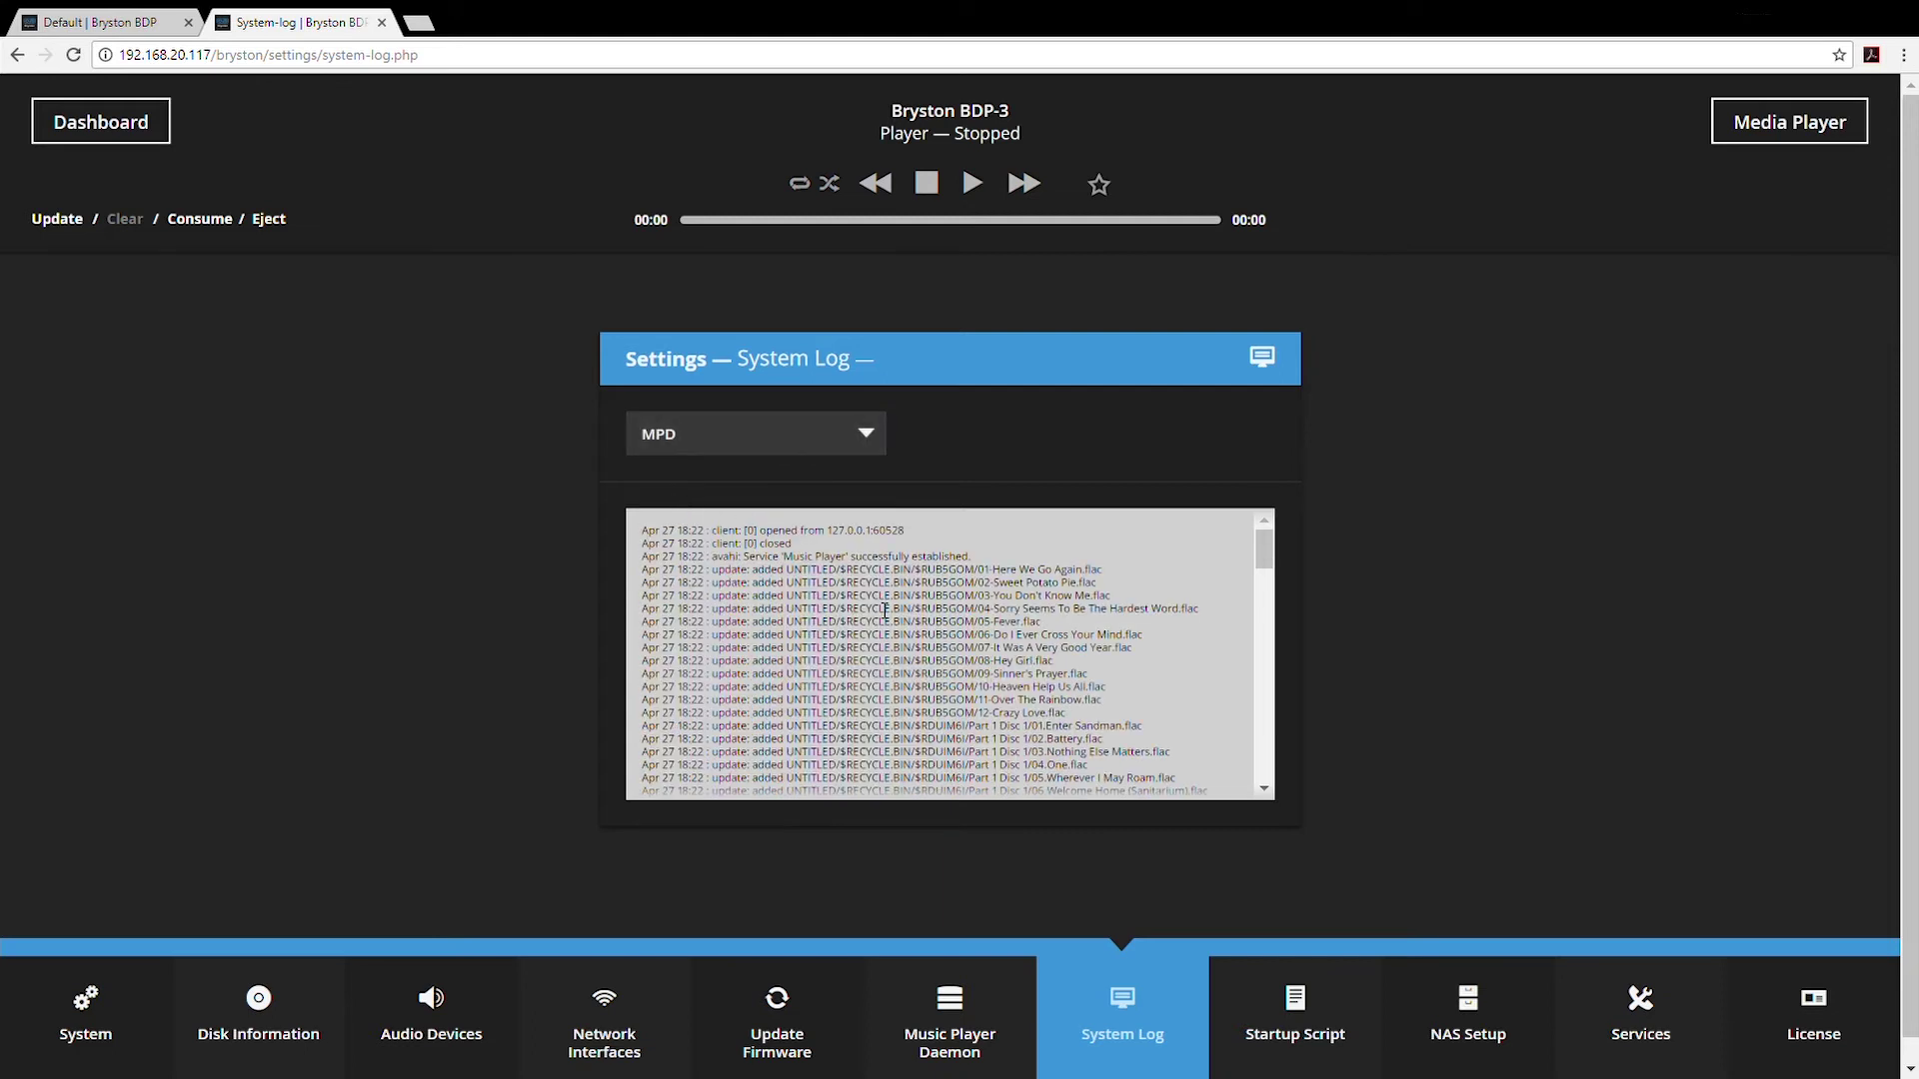
left_click_drag(1264, 553, 1257, 597)
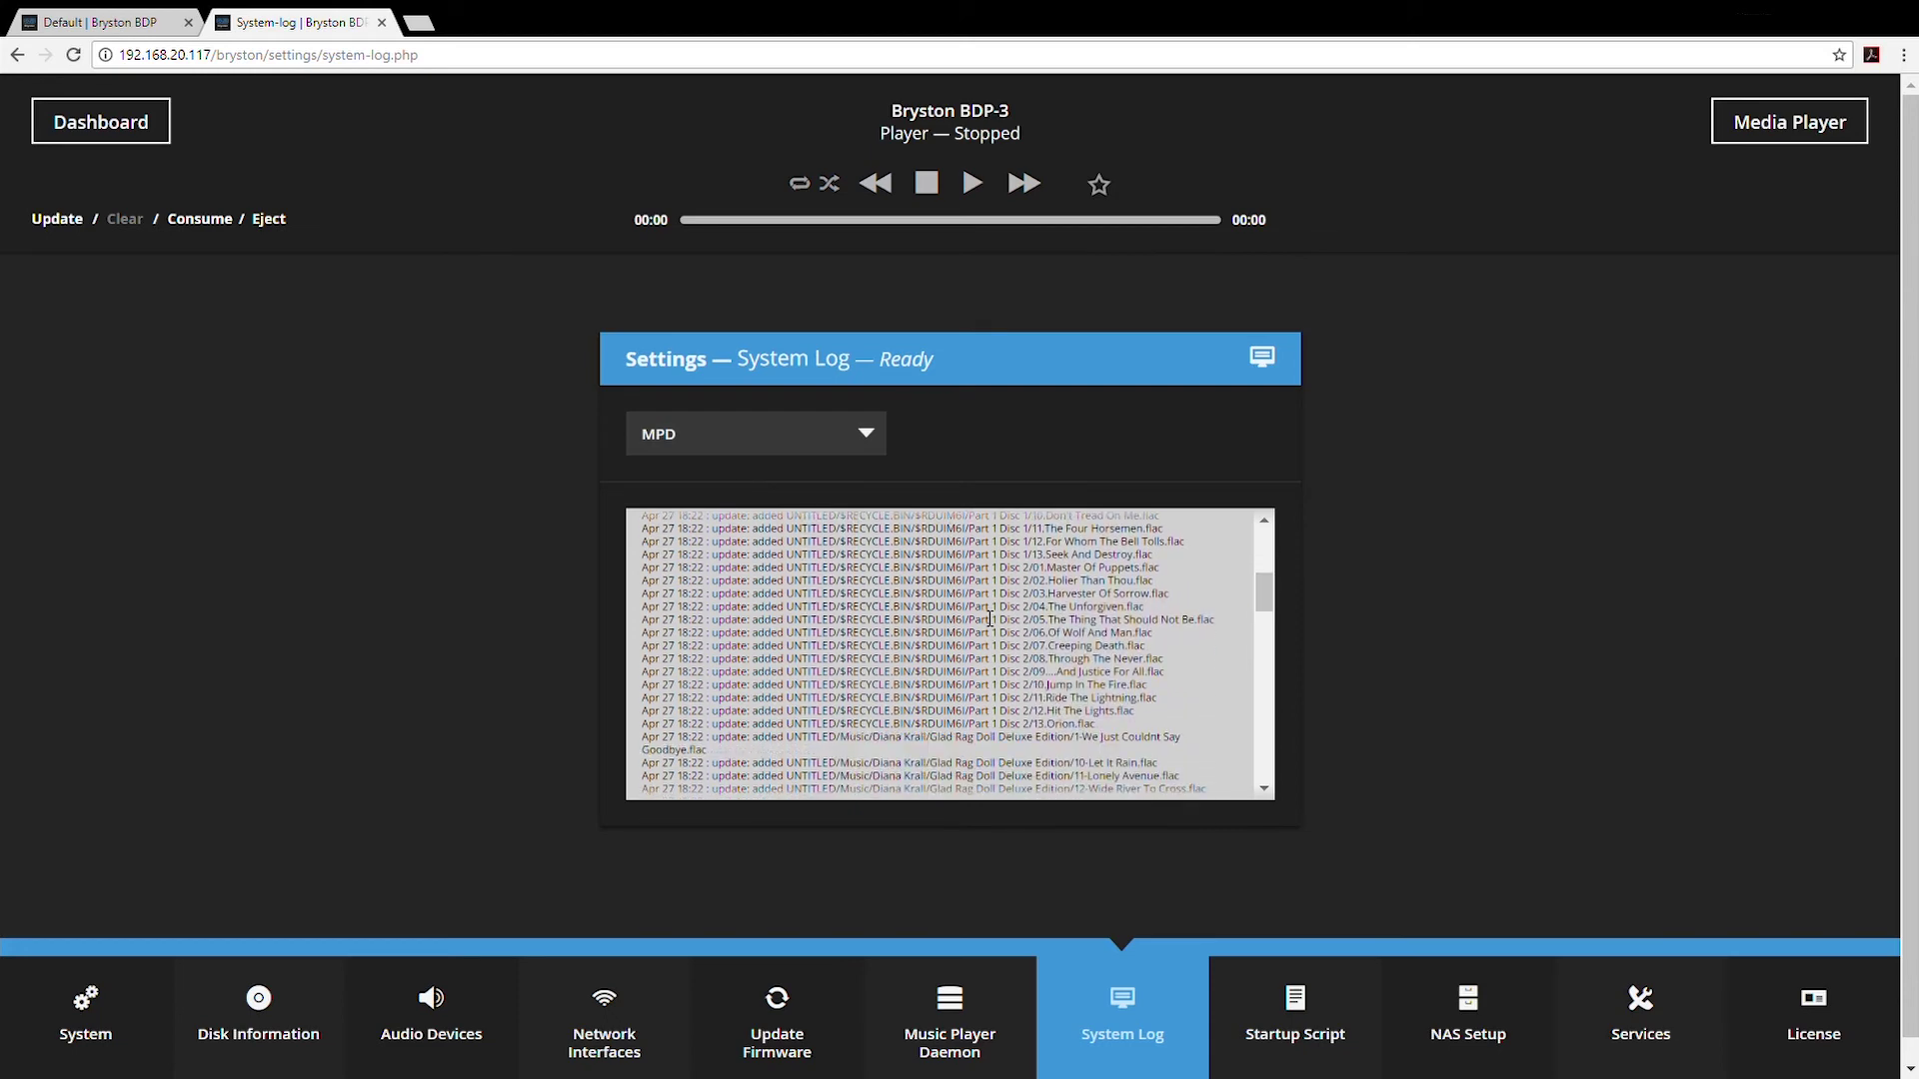
left_click(1253, 692)
left_click_drag(1252, 692, 1258, 784)
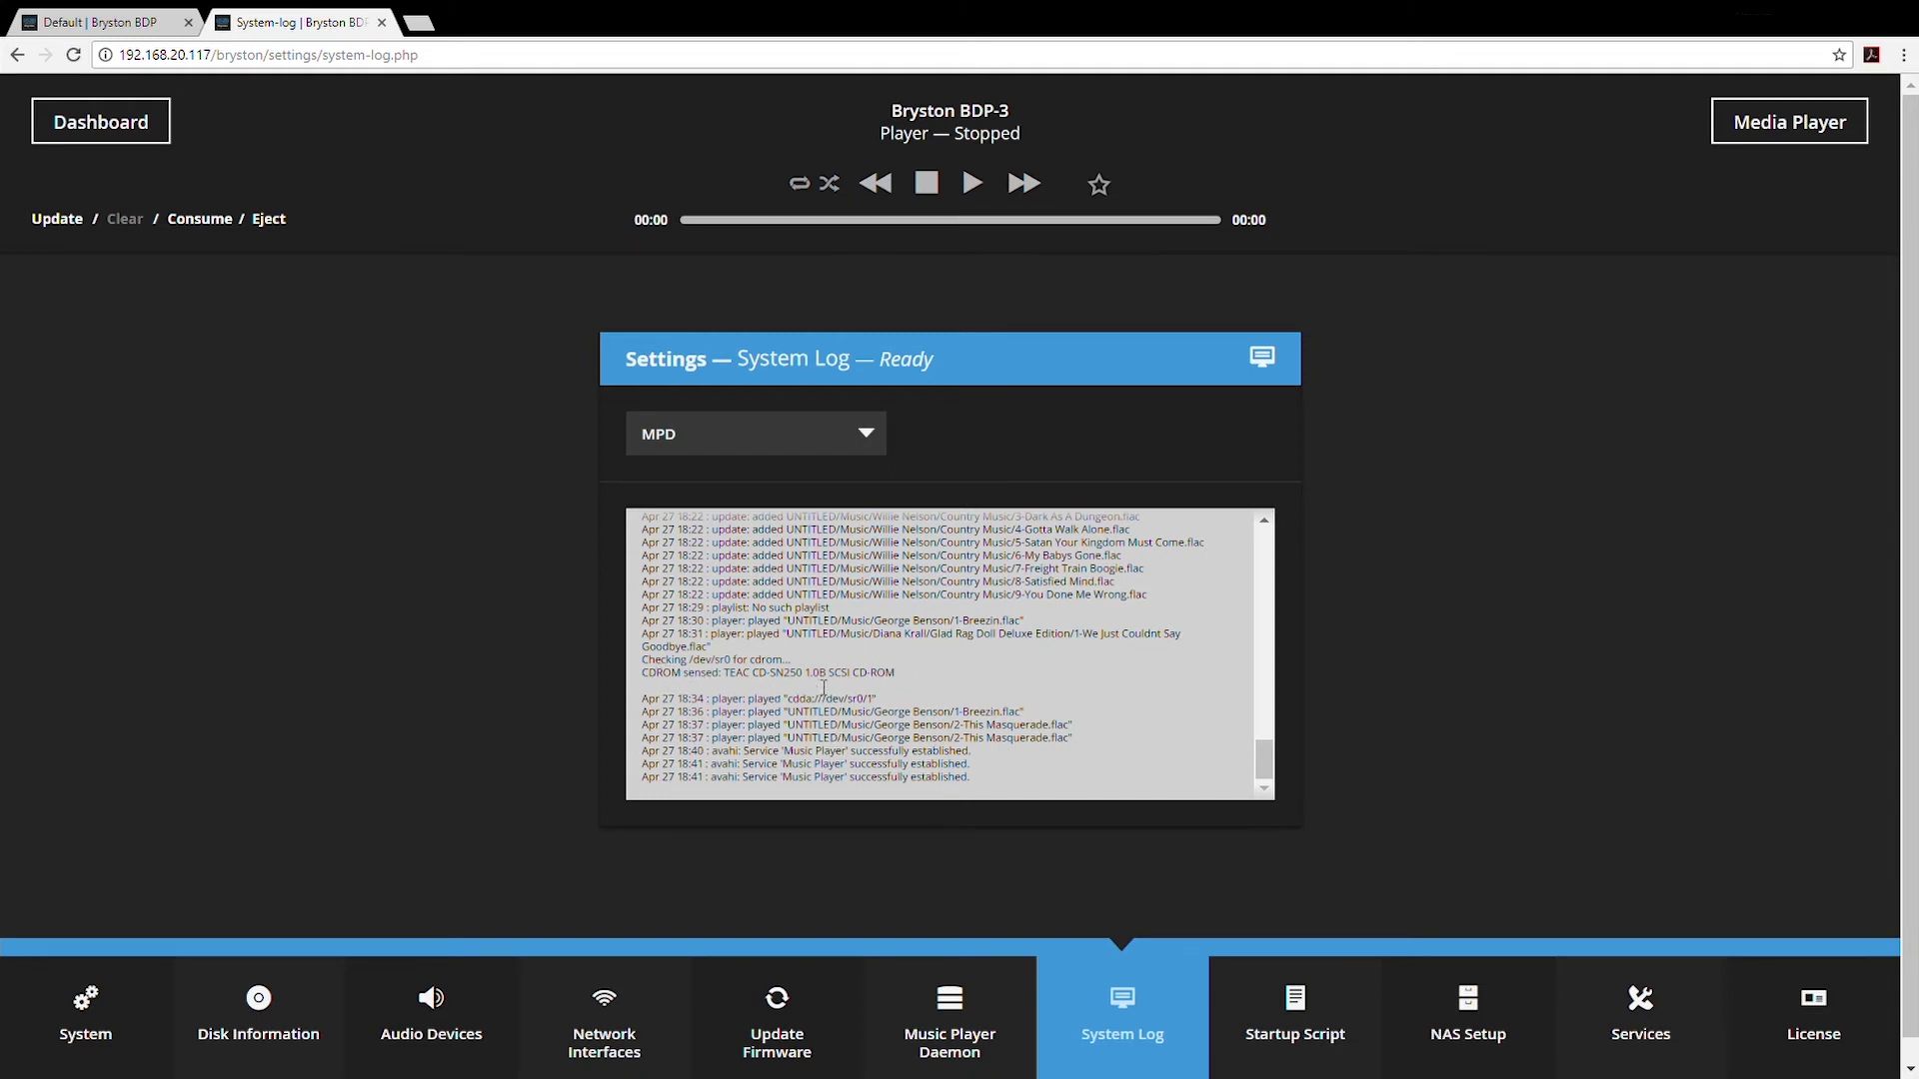
scroll(953, 688, "up", 4)
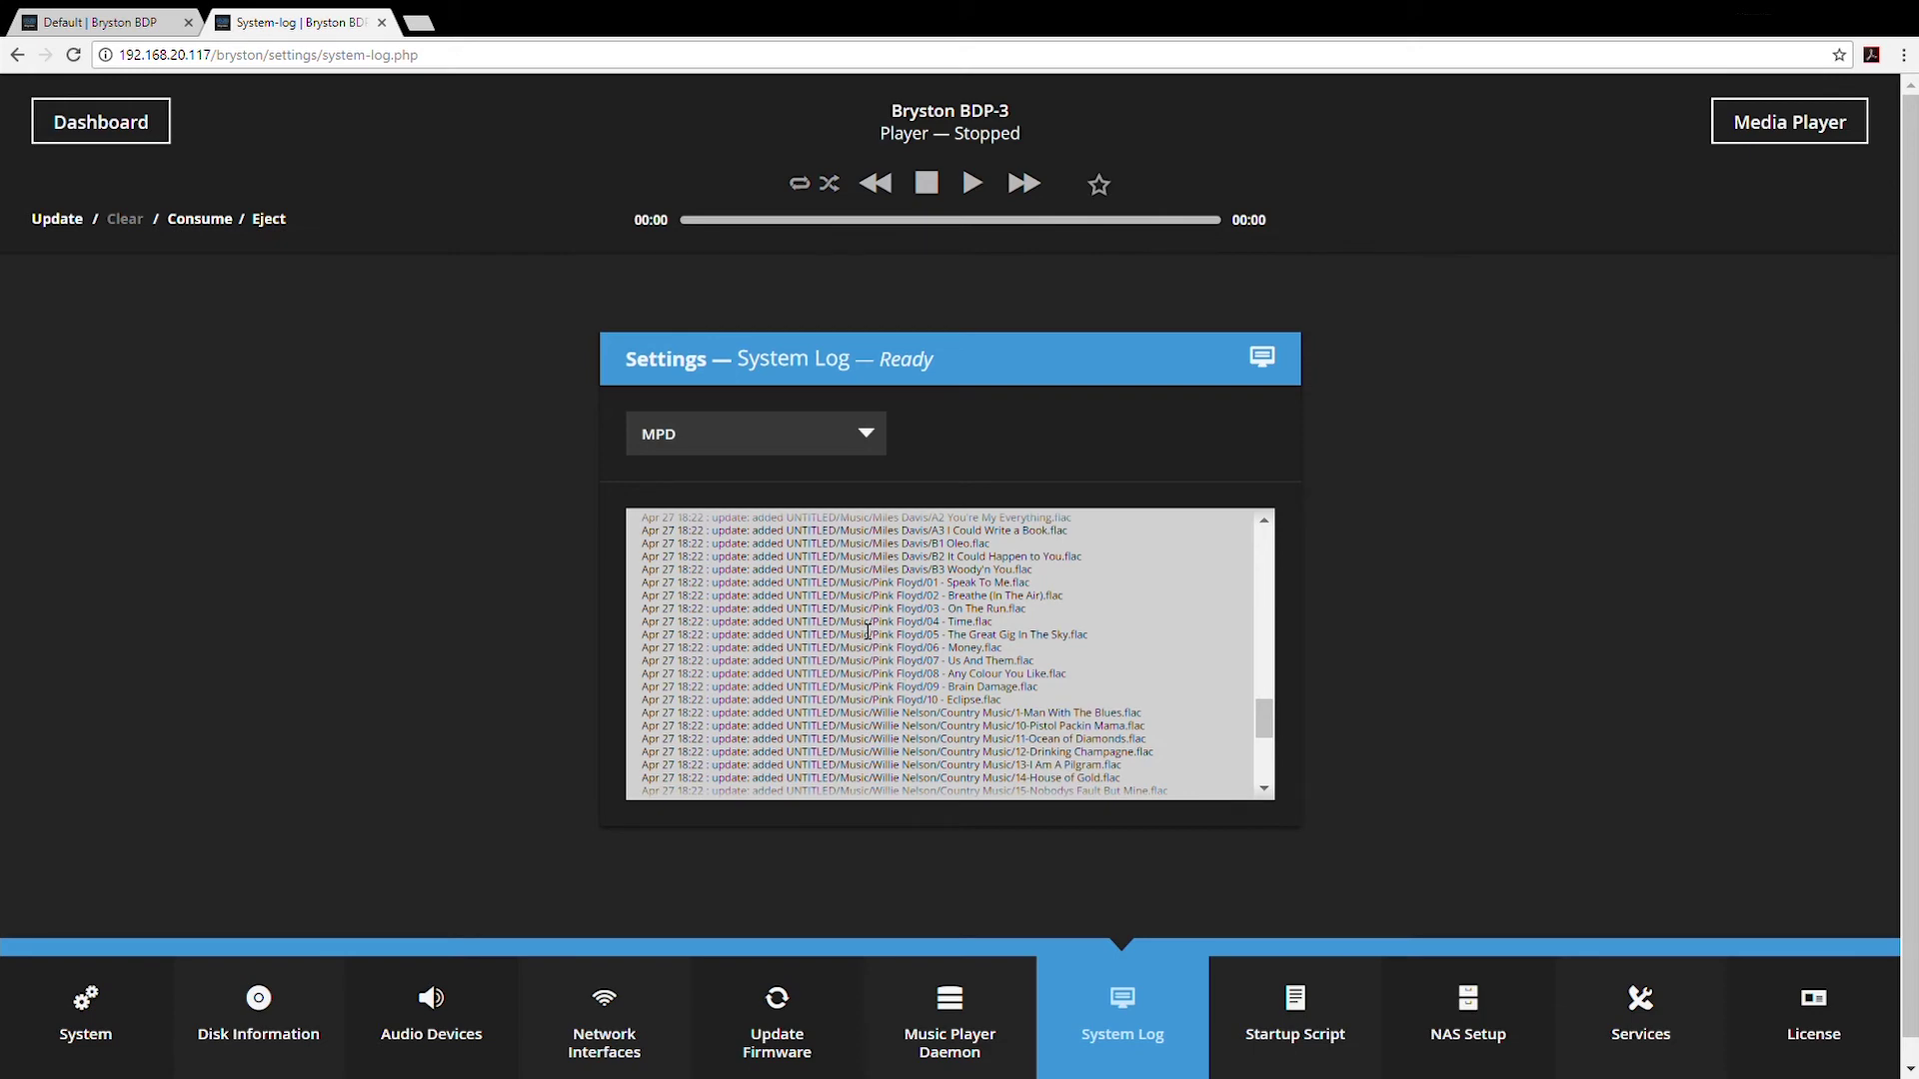
- Switch the System Log to the Web Server log and scroll back through its earlier lines
left_click(880, 453)
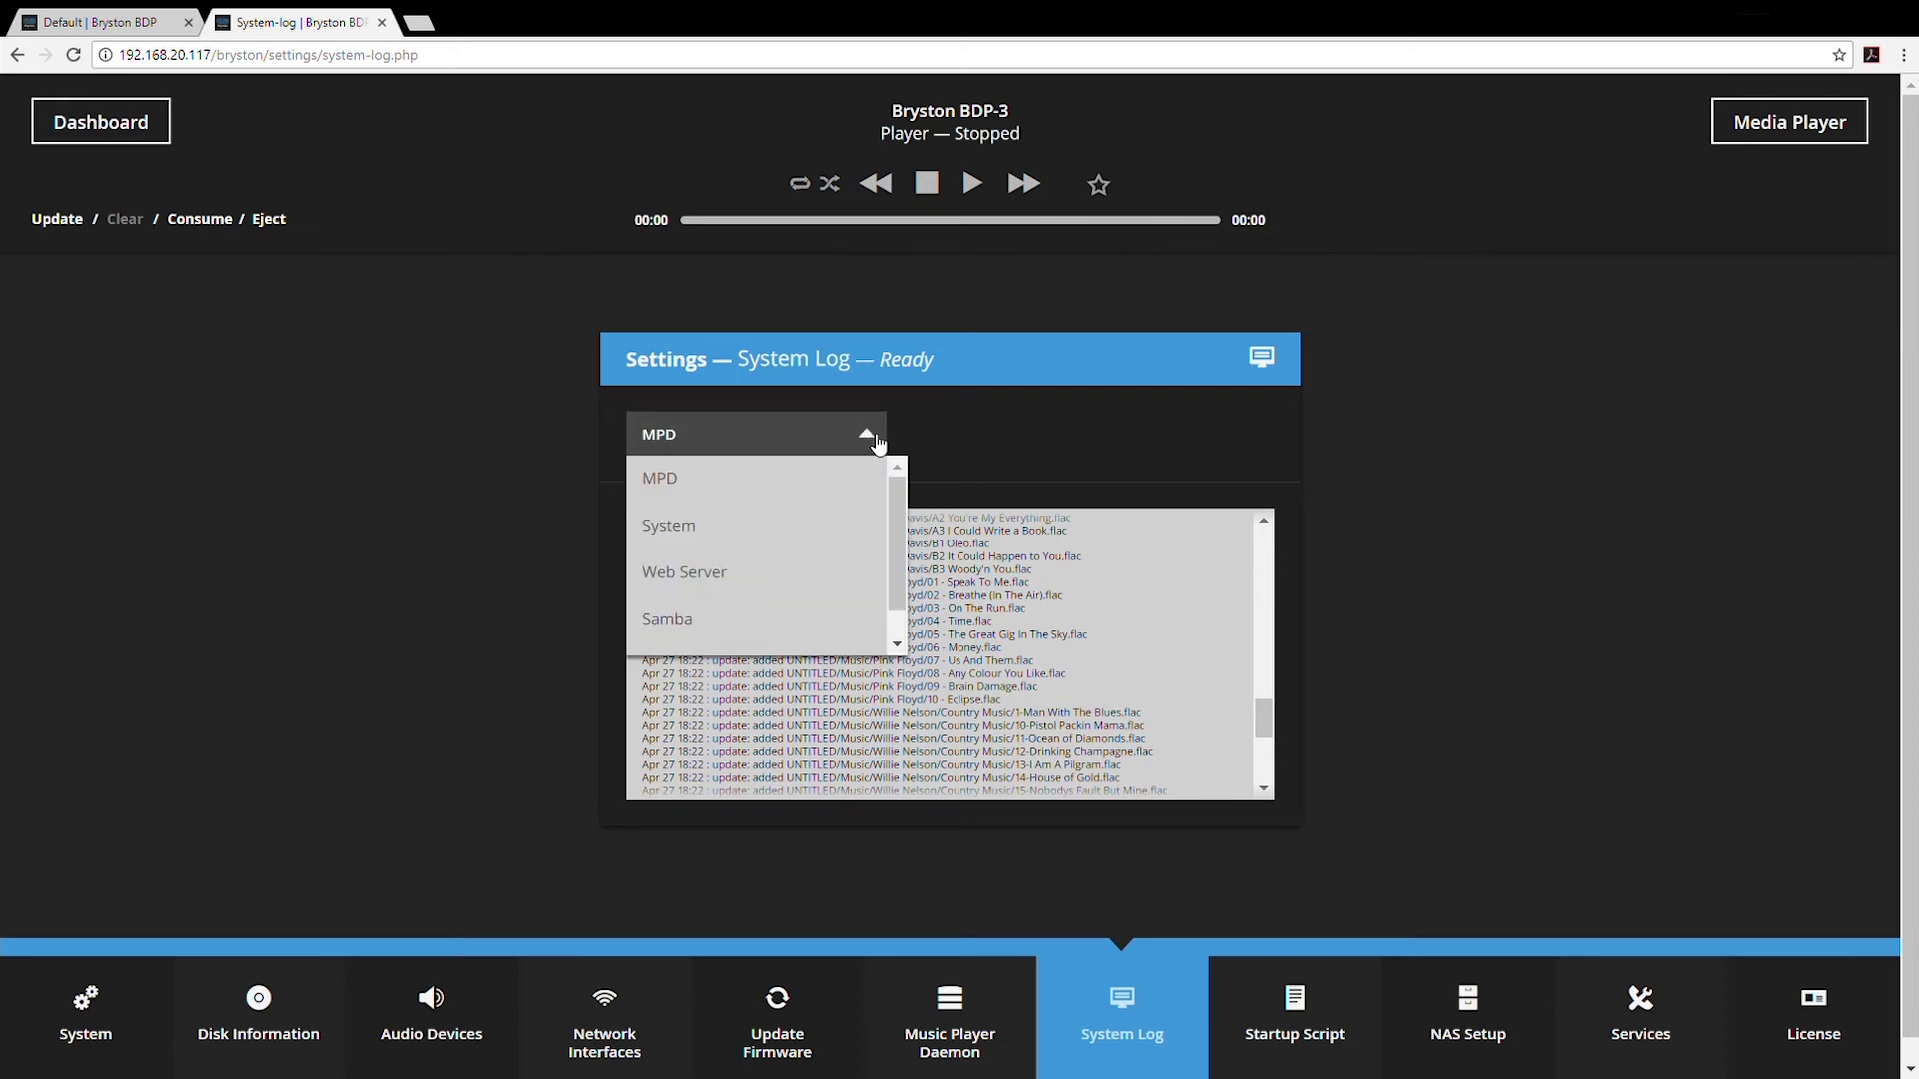
left_click(734, 588)
scroll(884, 612, "down", 2)
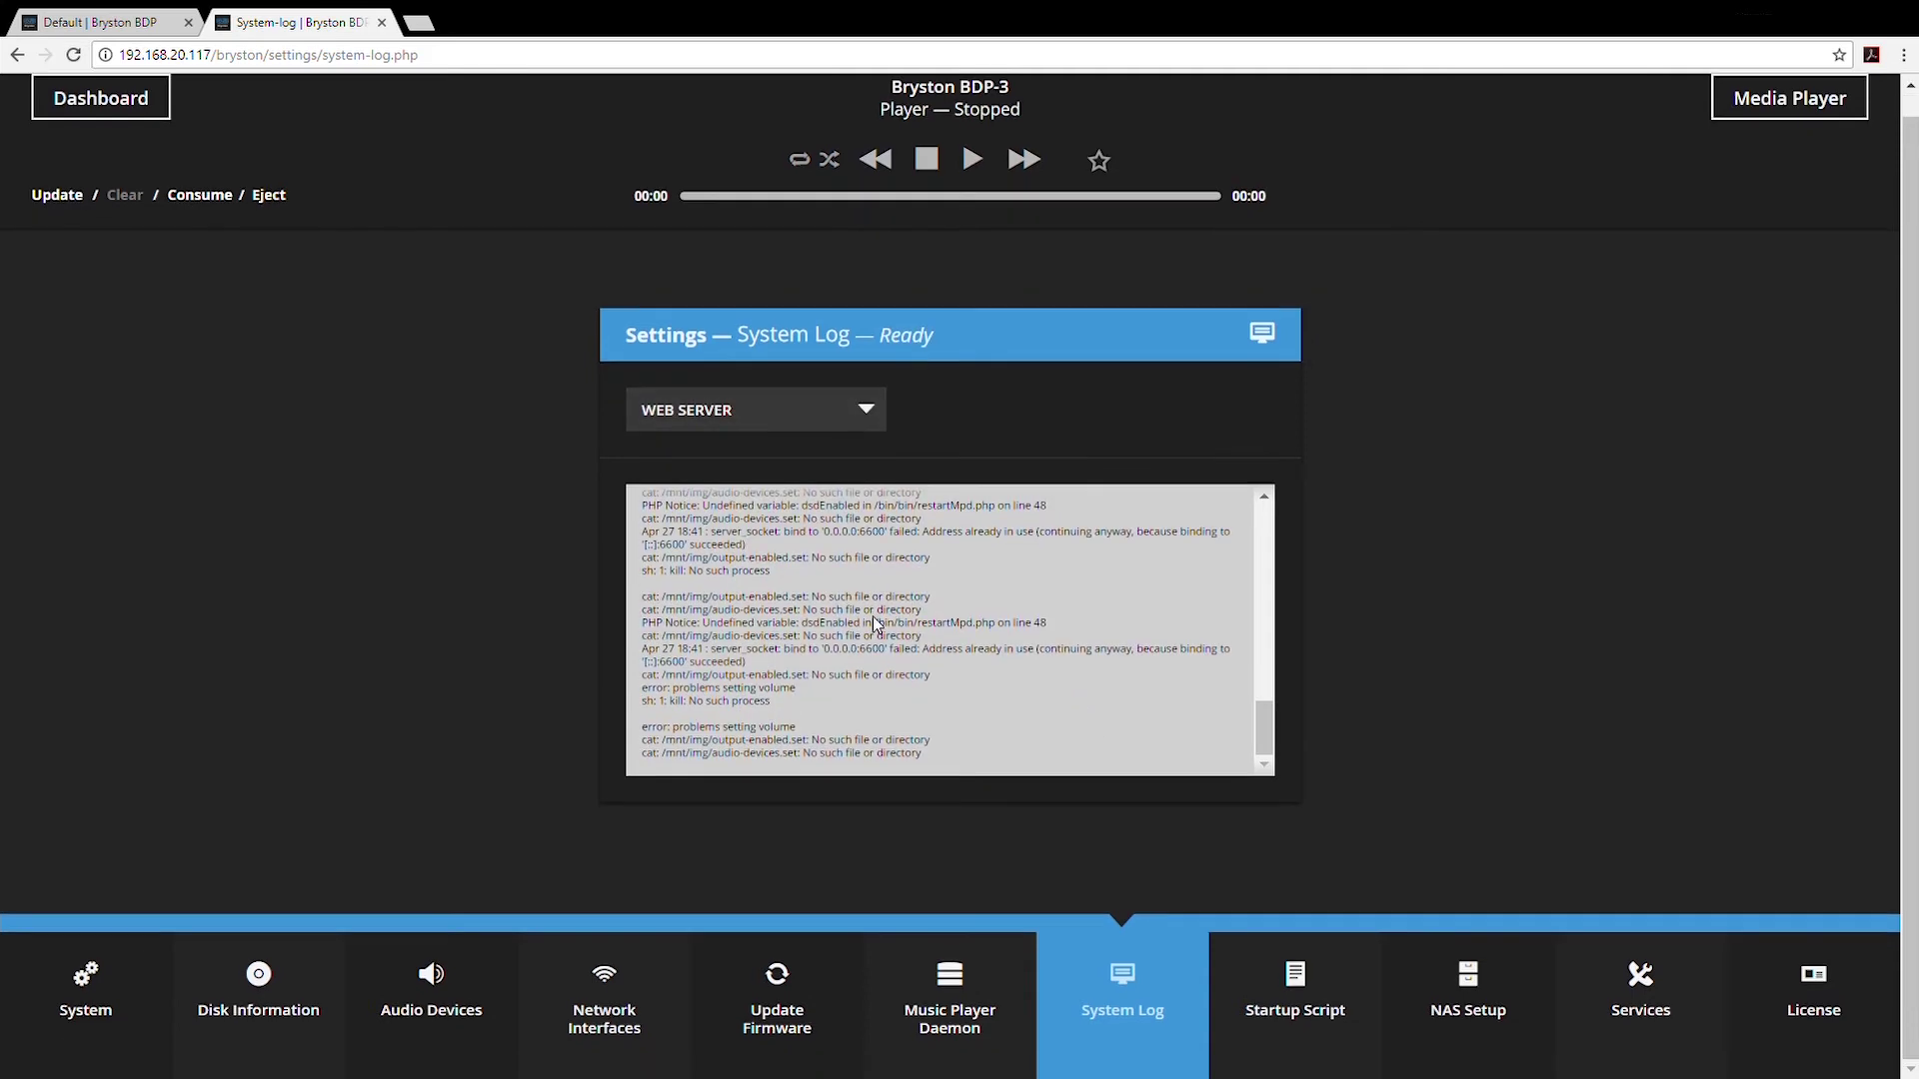
left_click_drag(1266, 737, 1263, 699)
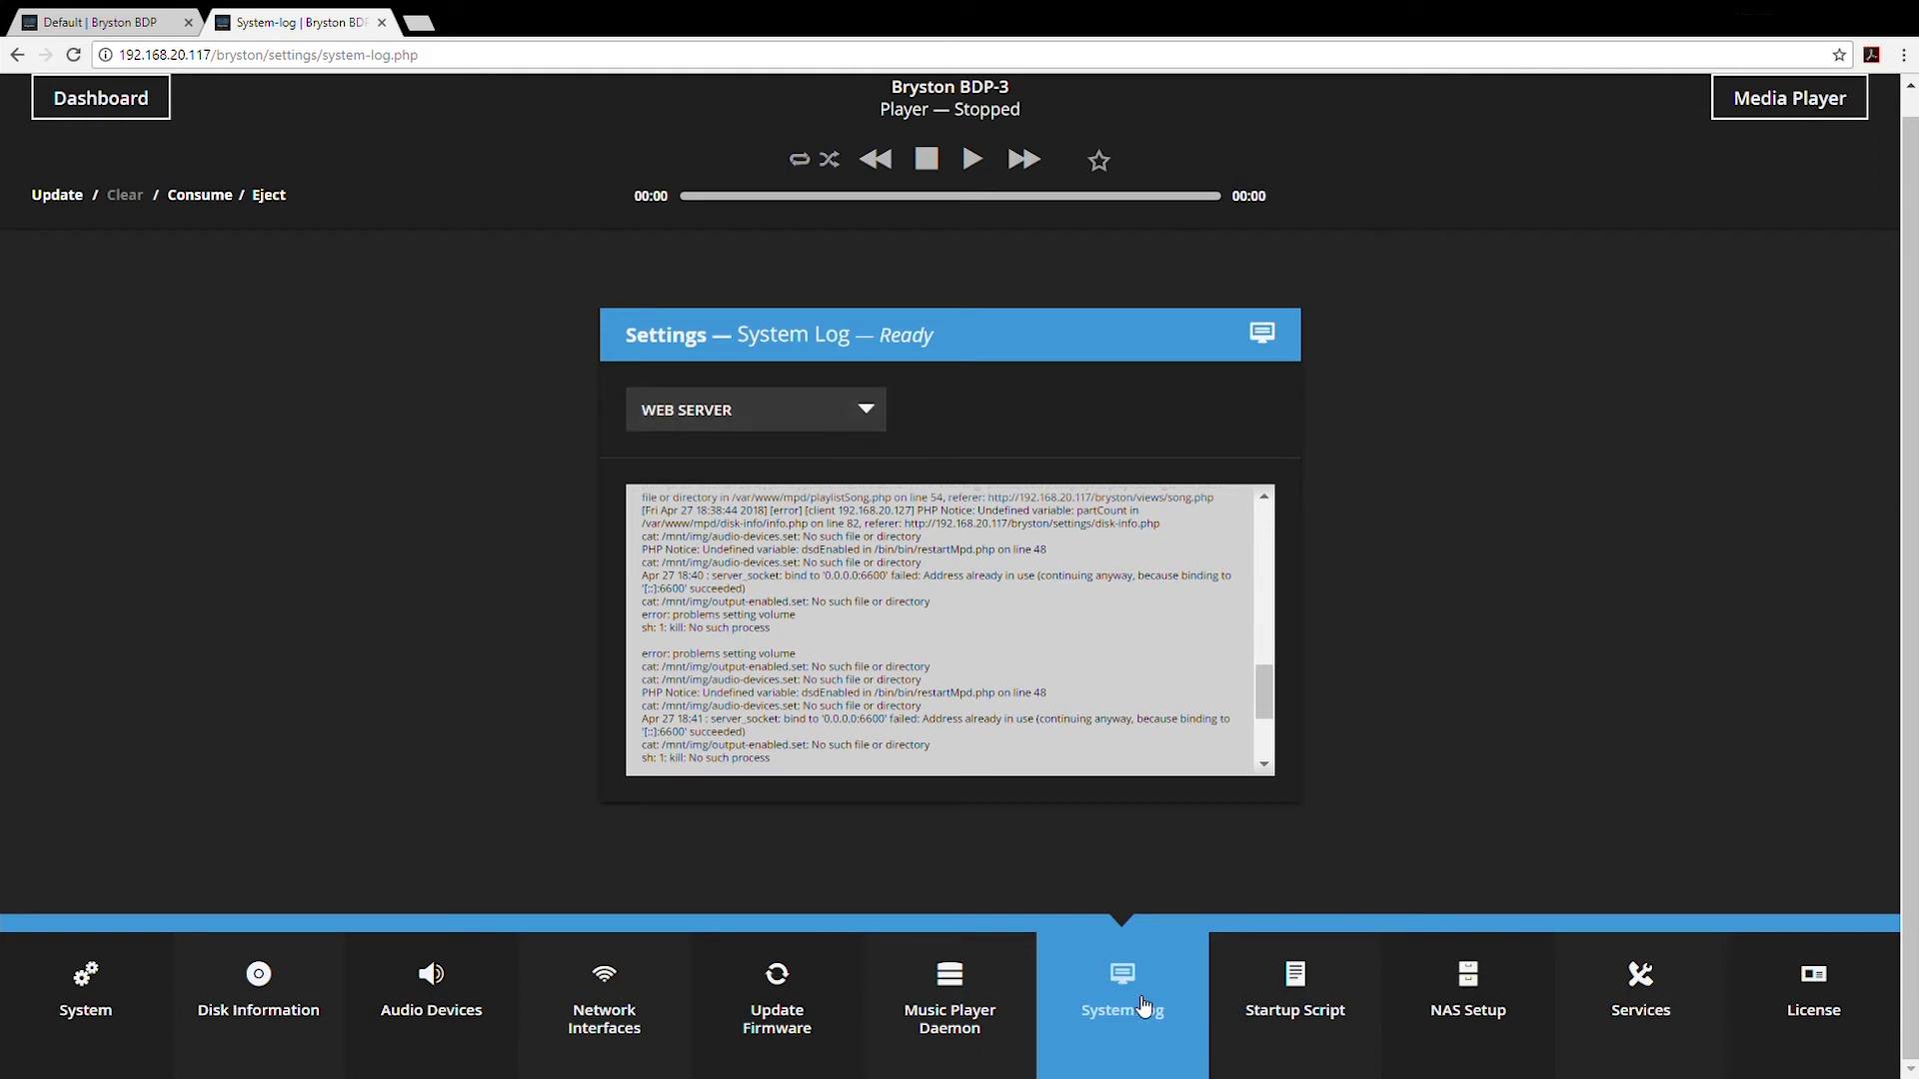
- Open the Startup Script page with its empty script box
left_click(1317, 997)
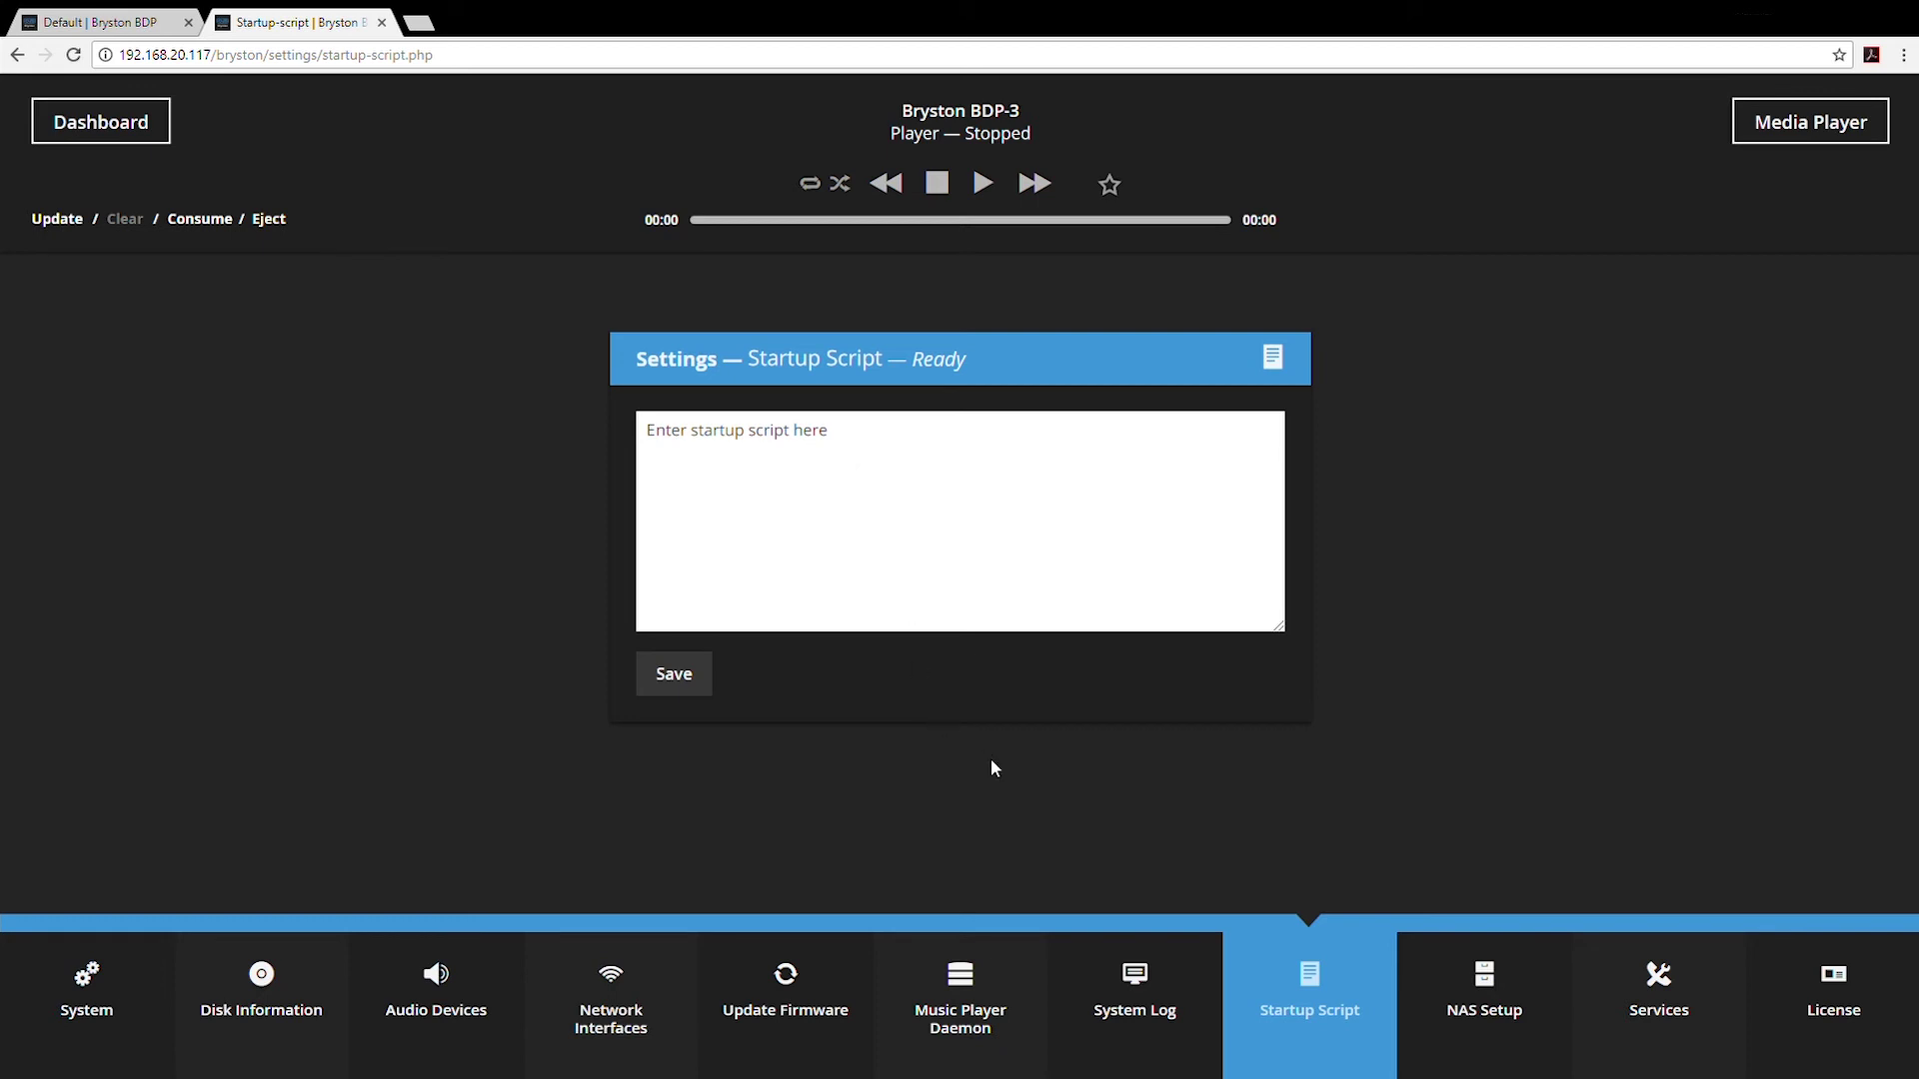
- Switch to the NAS Setup page, which lists no network shares yet
left_click(1480, 987)
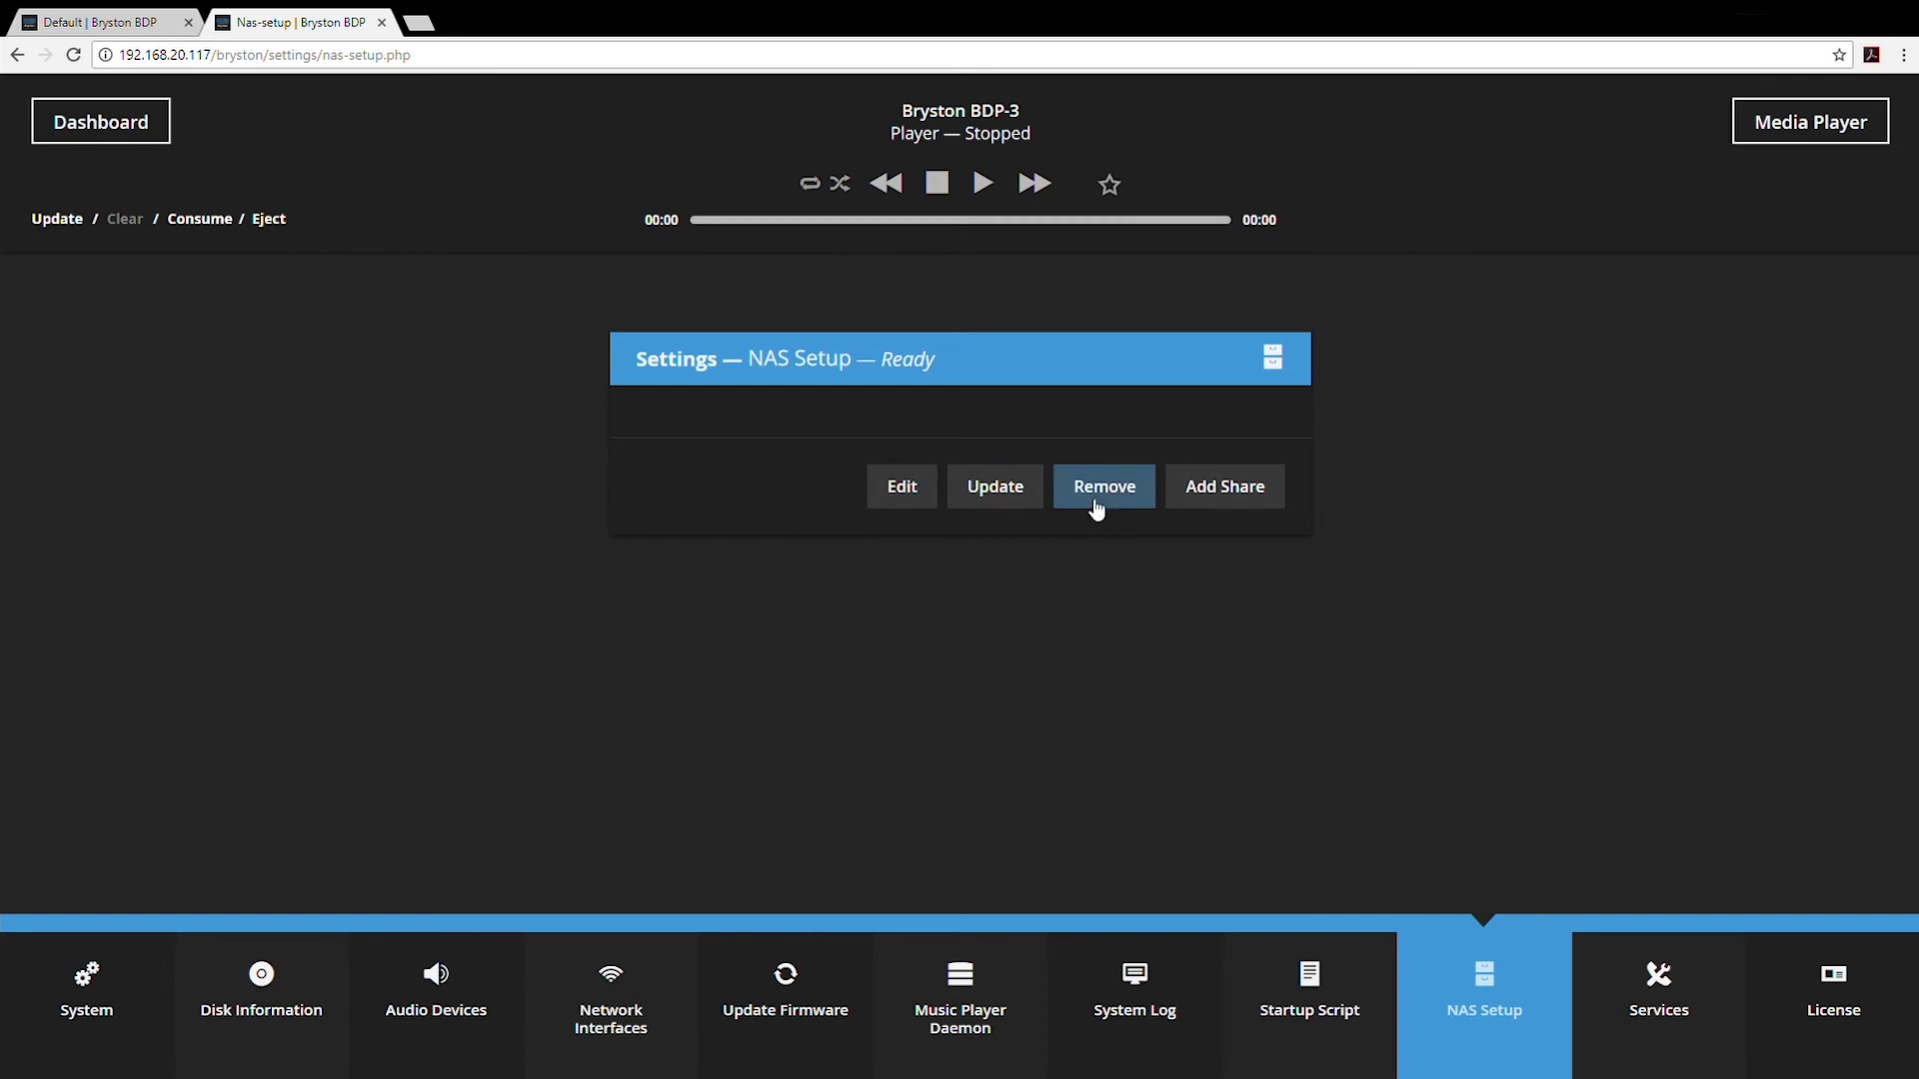
- Begin adding a new network share to bring up the blank share form
left_click(1204, 500)
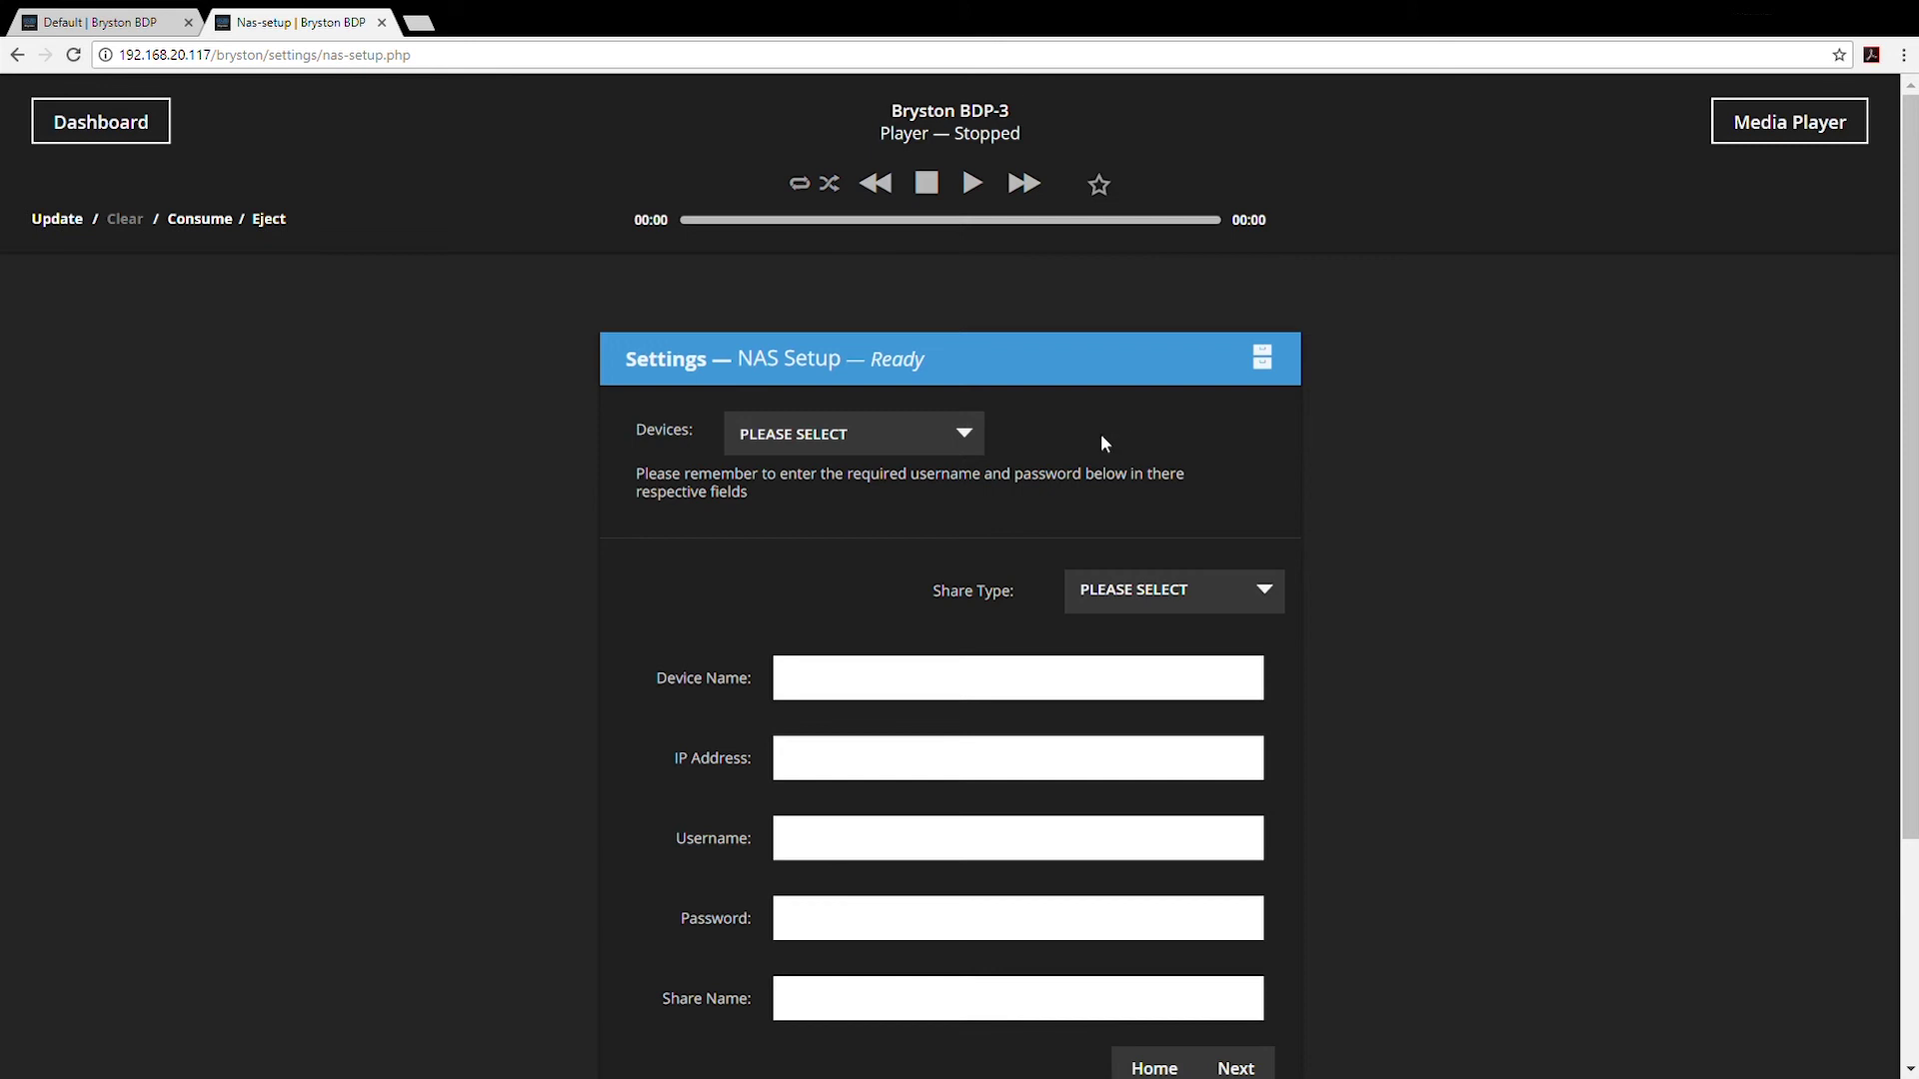
- Choose the DC01 (192.168.20.10) SMB device, enter the account username, then go to Services
left_click(966, 433)
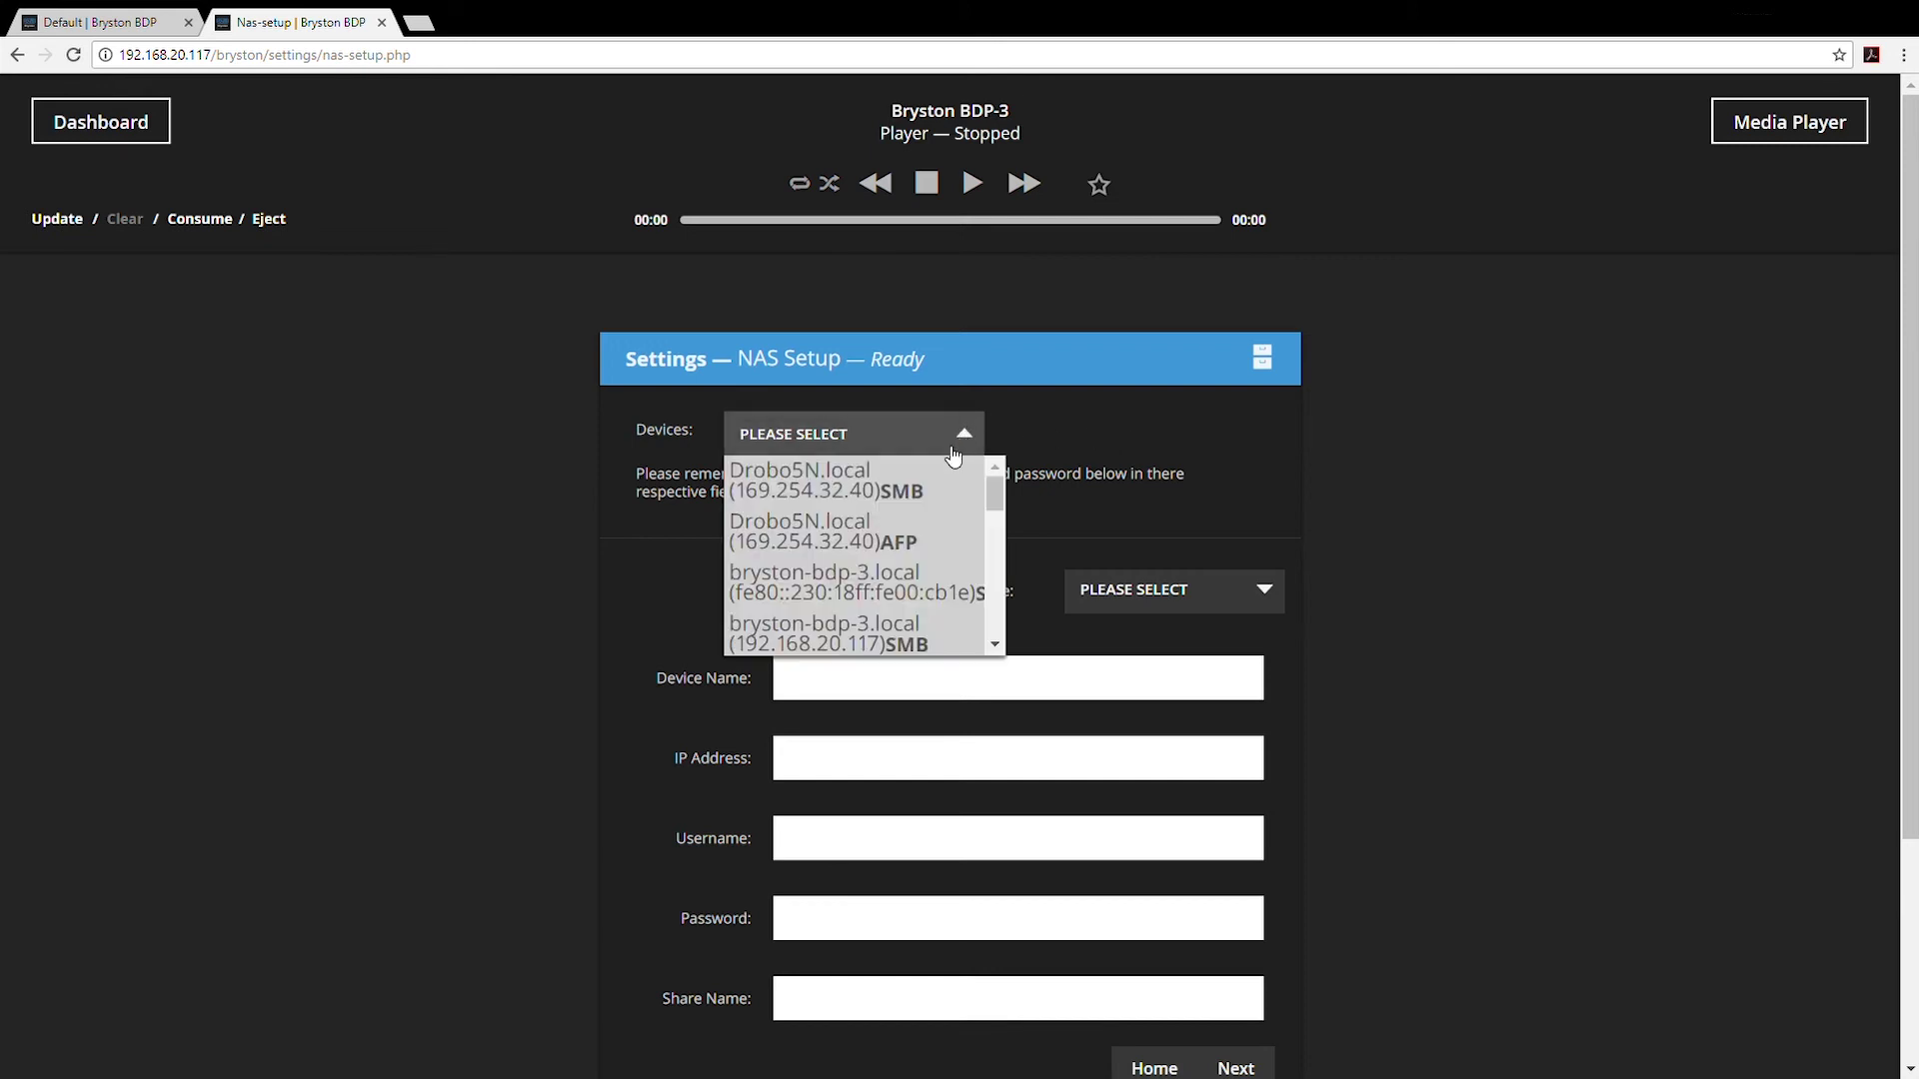
scroll(895, 482, "down", 2)
left_click(858, 485)
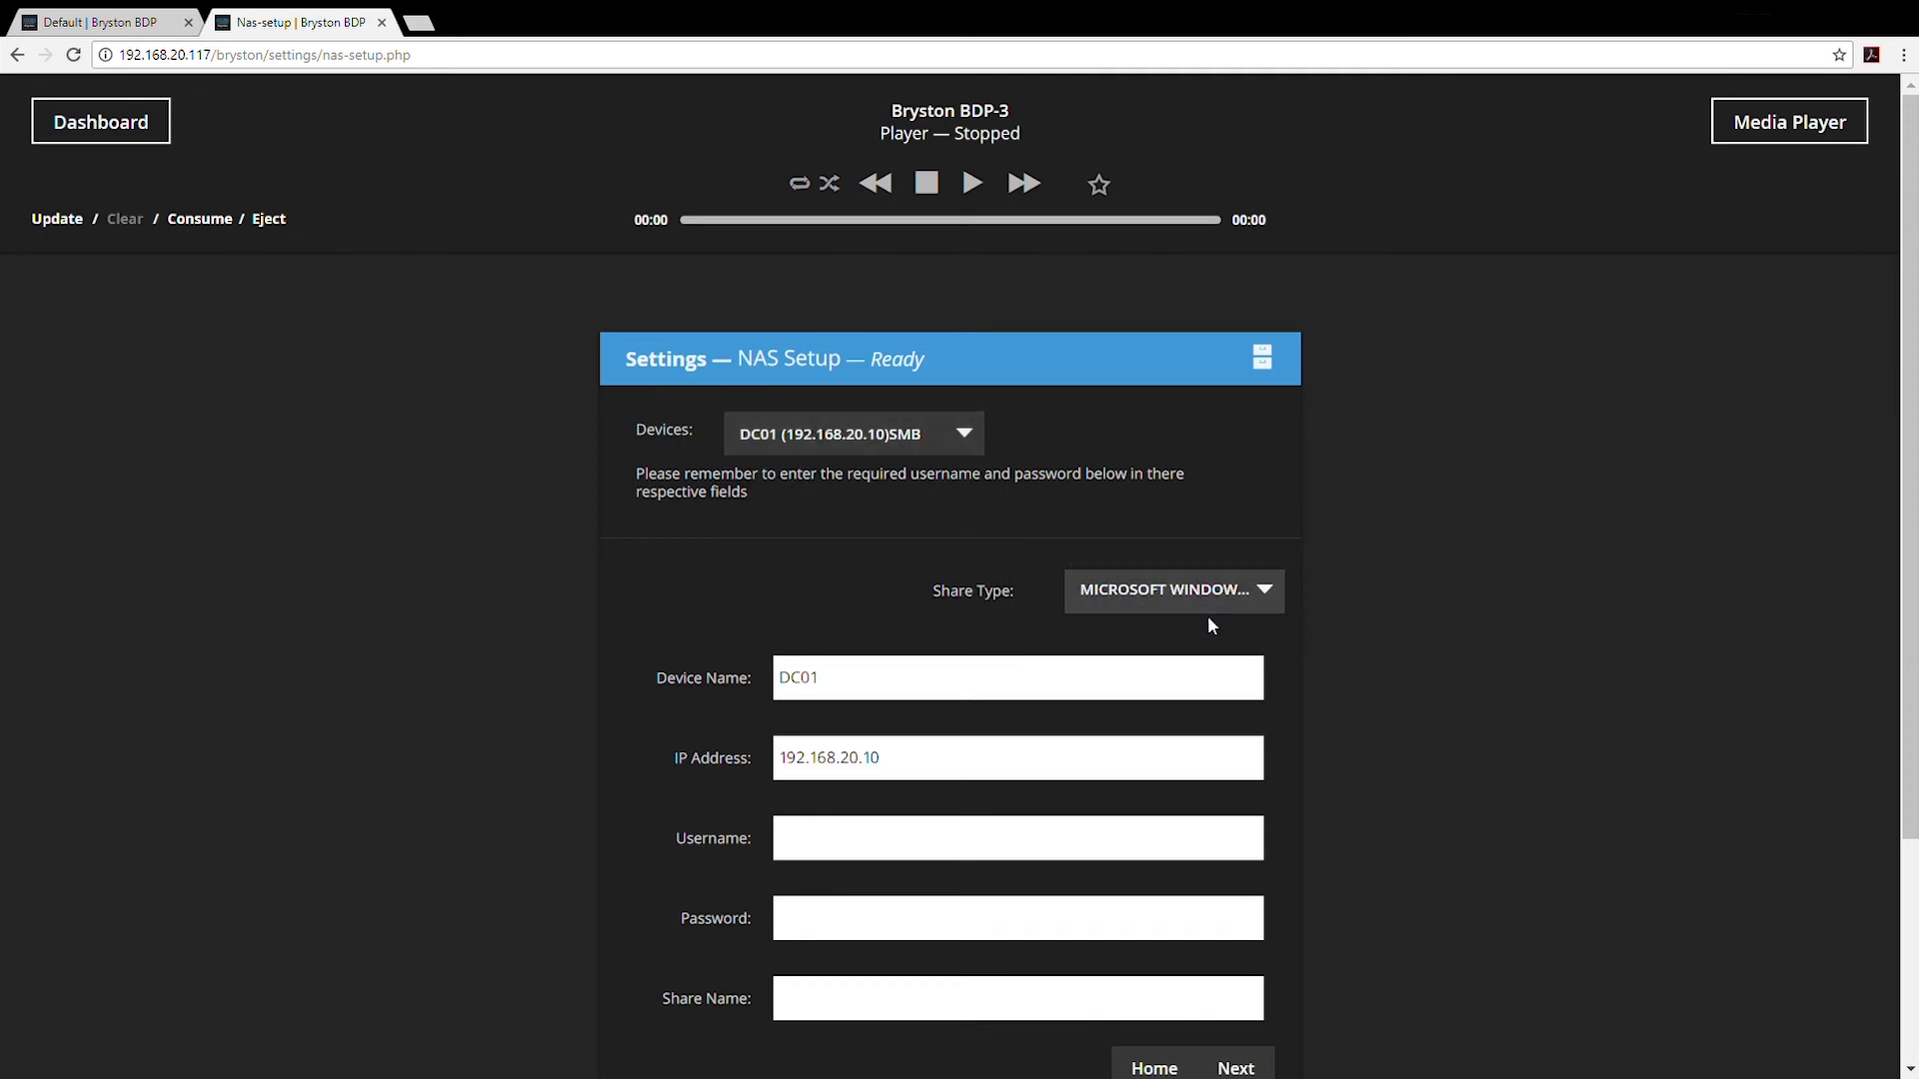
scroll(812, 557, "down", 1)
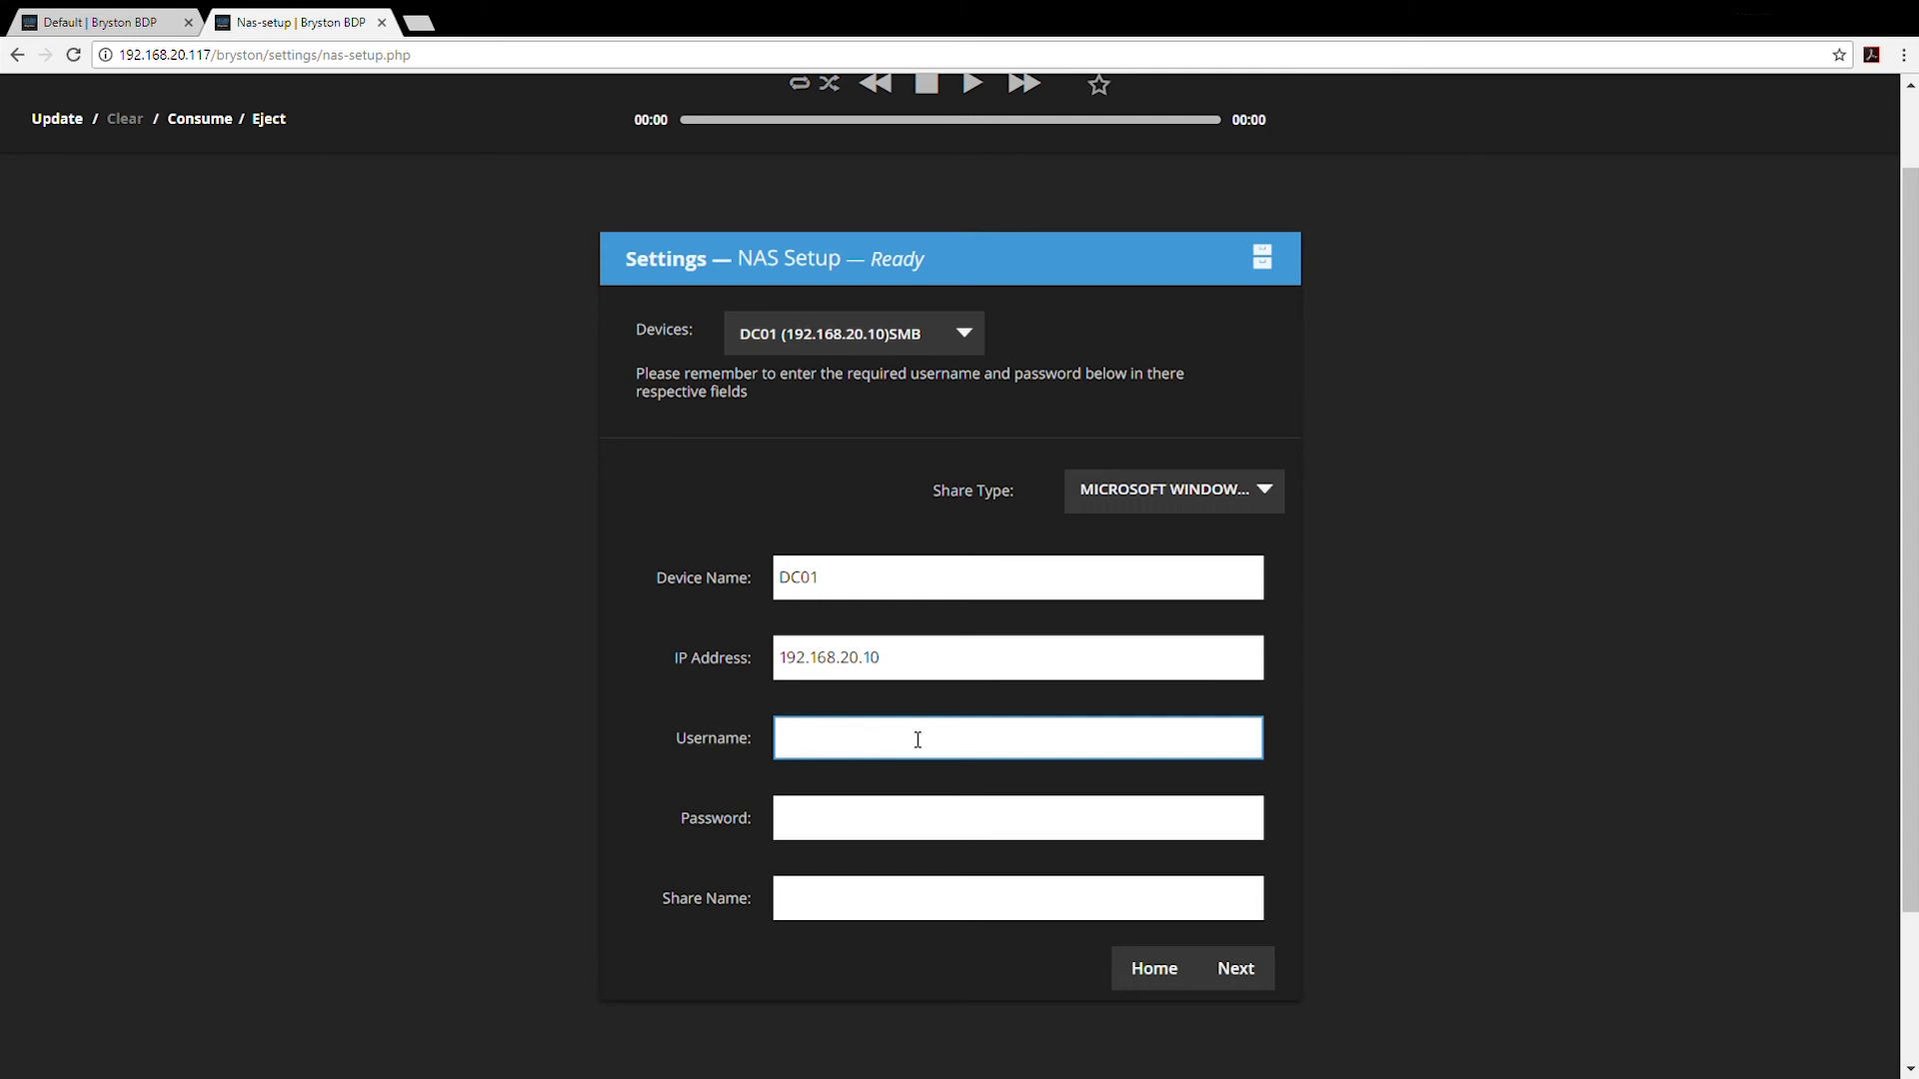
type("Drew")
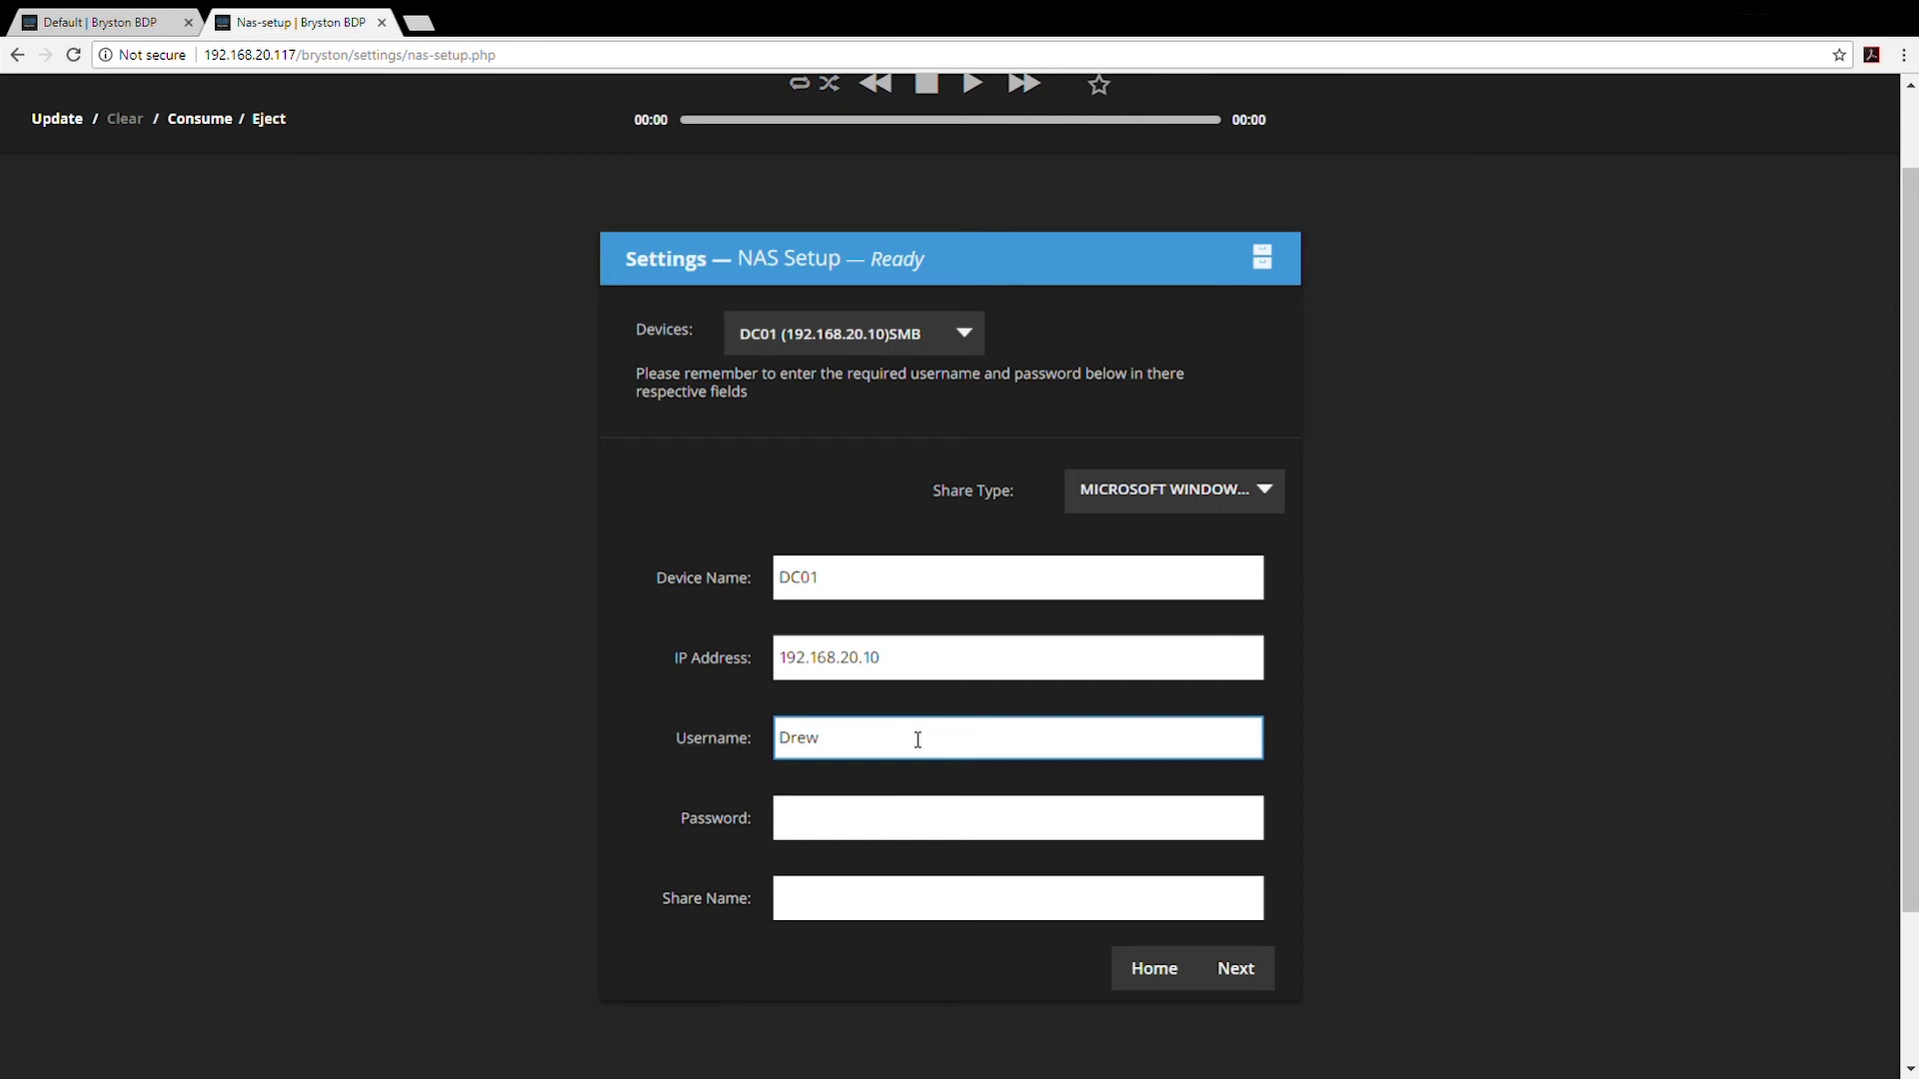
left_click(1654, 1037)
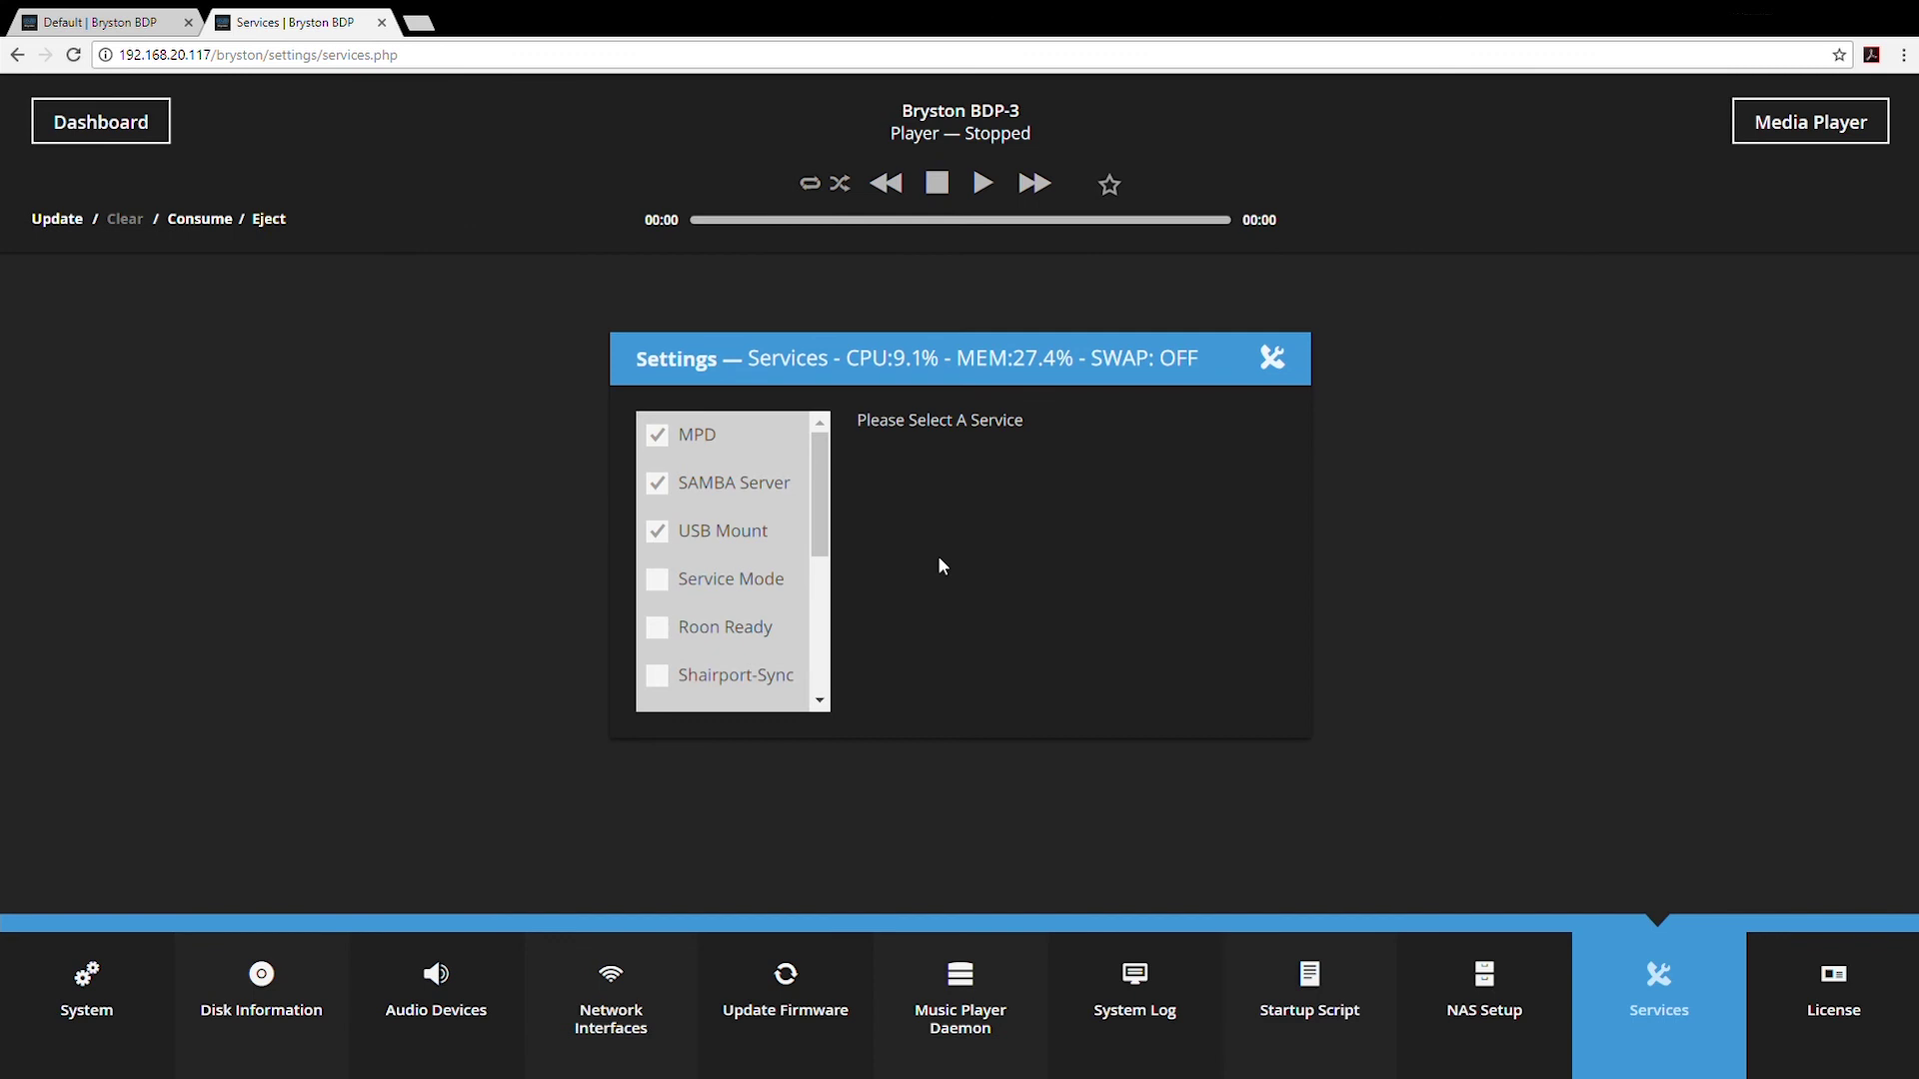
- Show the Service Mode details, currently Off with Service ID Ready
left_click(758, 592)
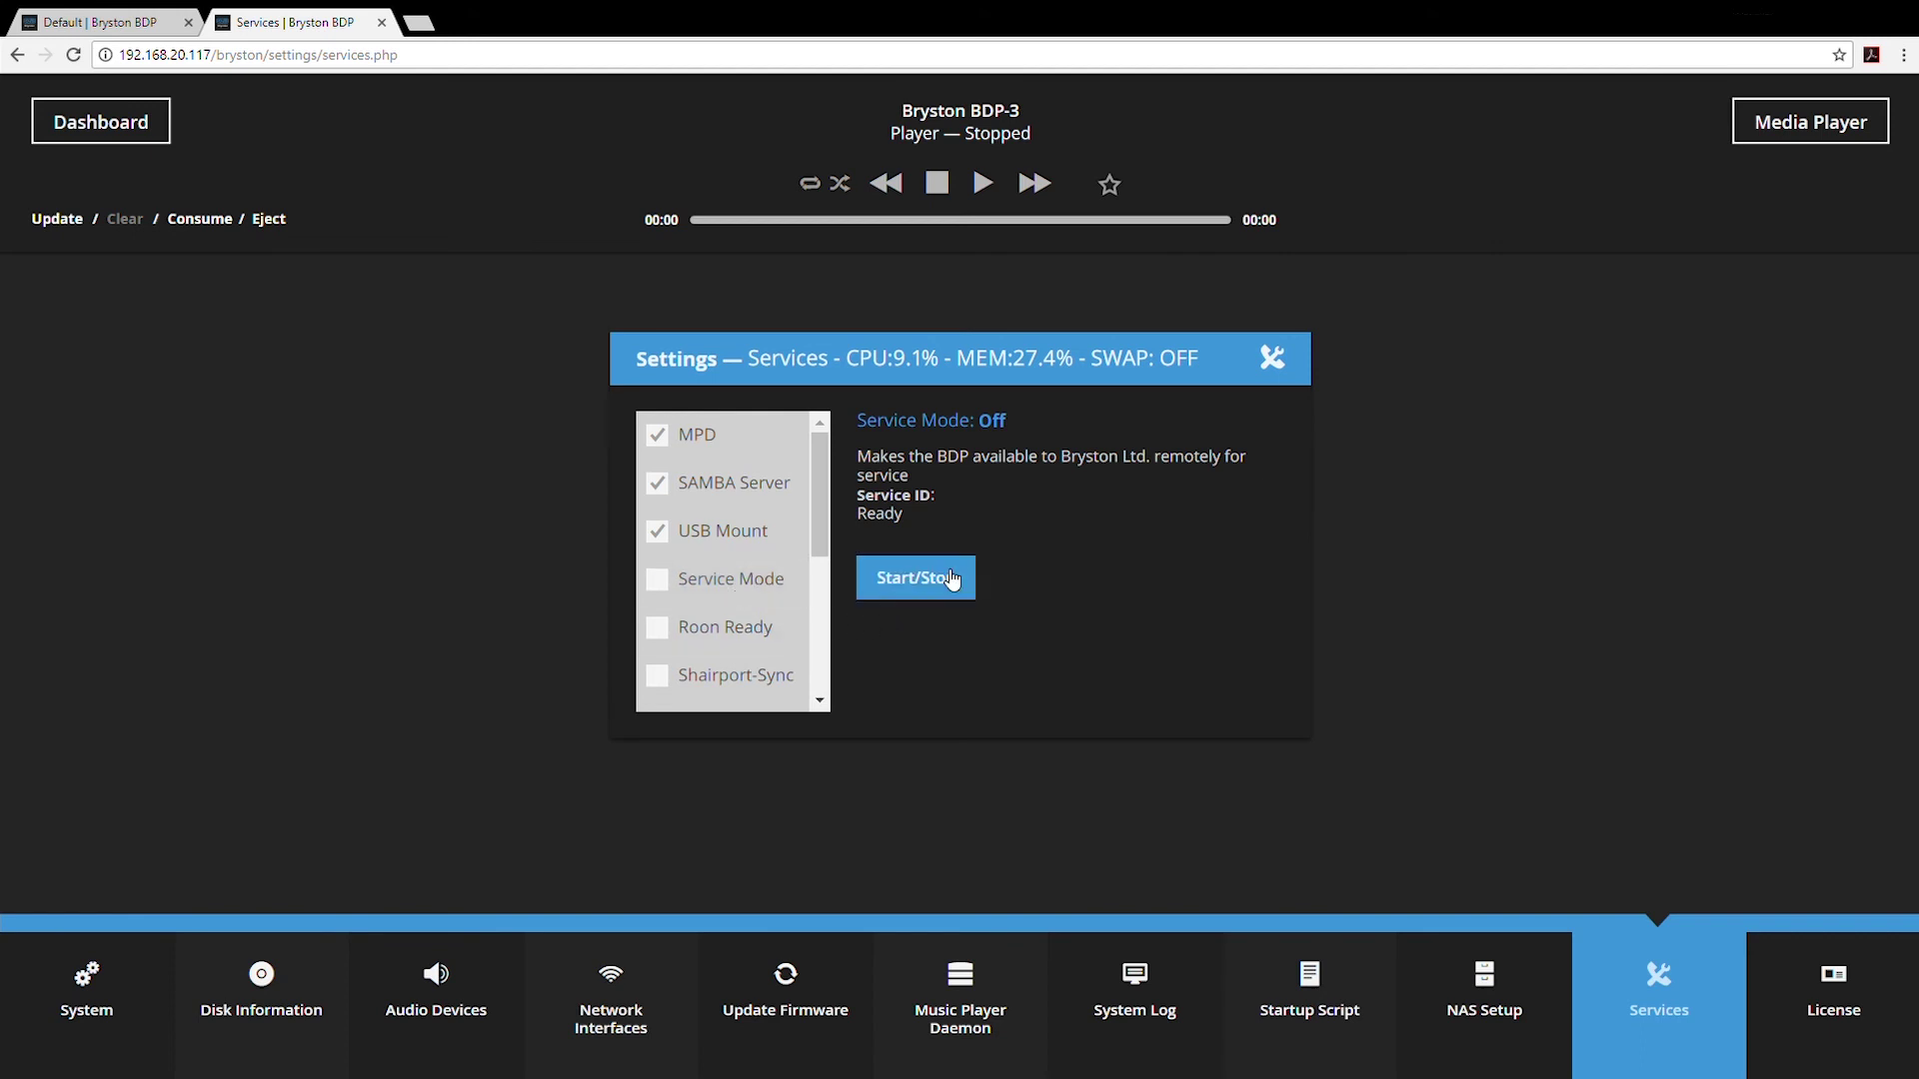
- Start Service Mode to obtain a service ID, then stop it so it reads Off
left_click(915, 577)
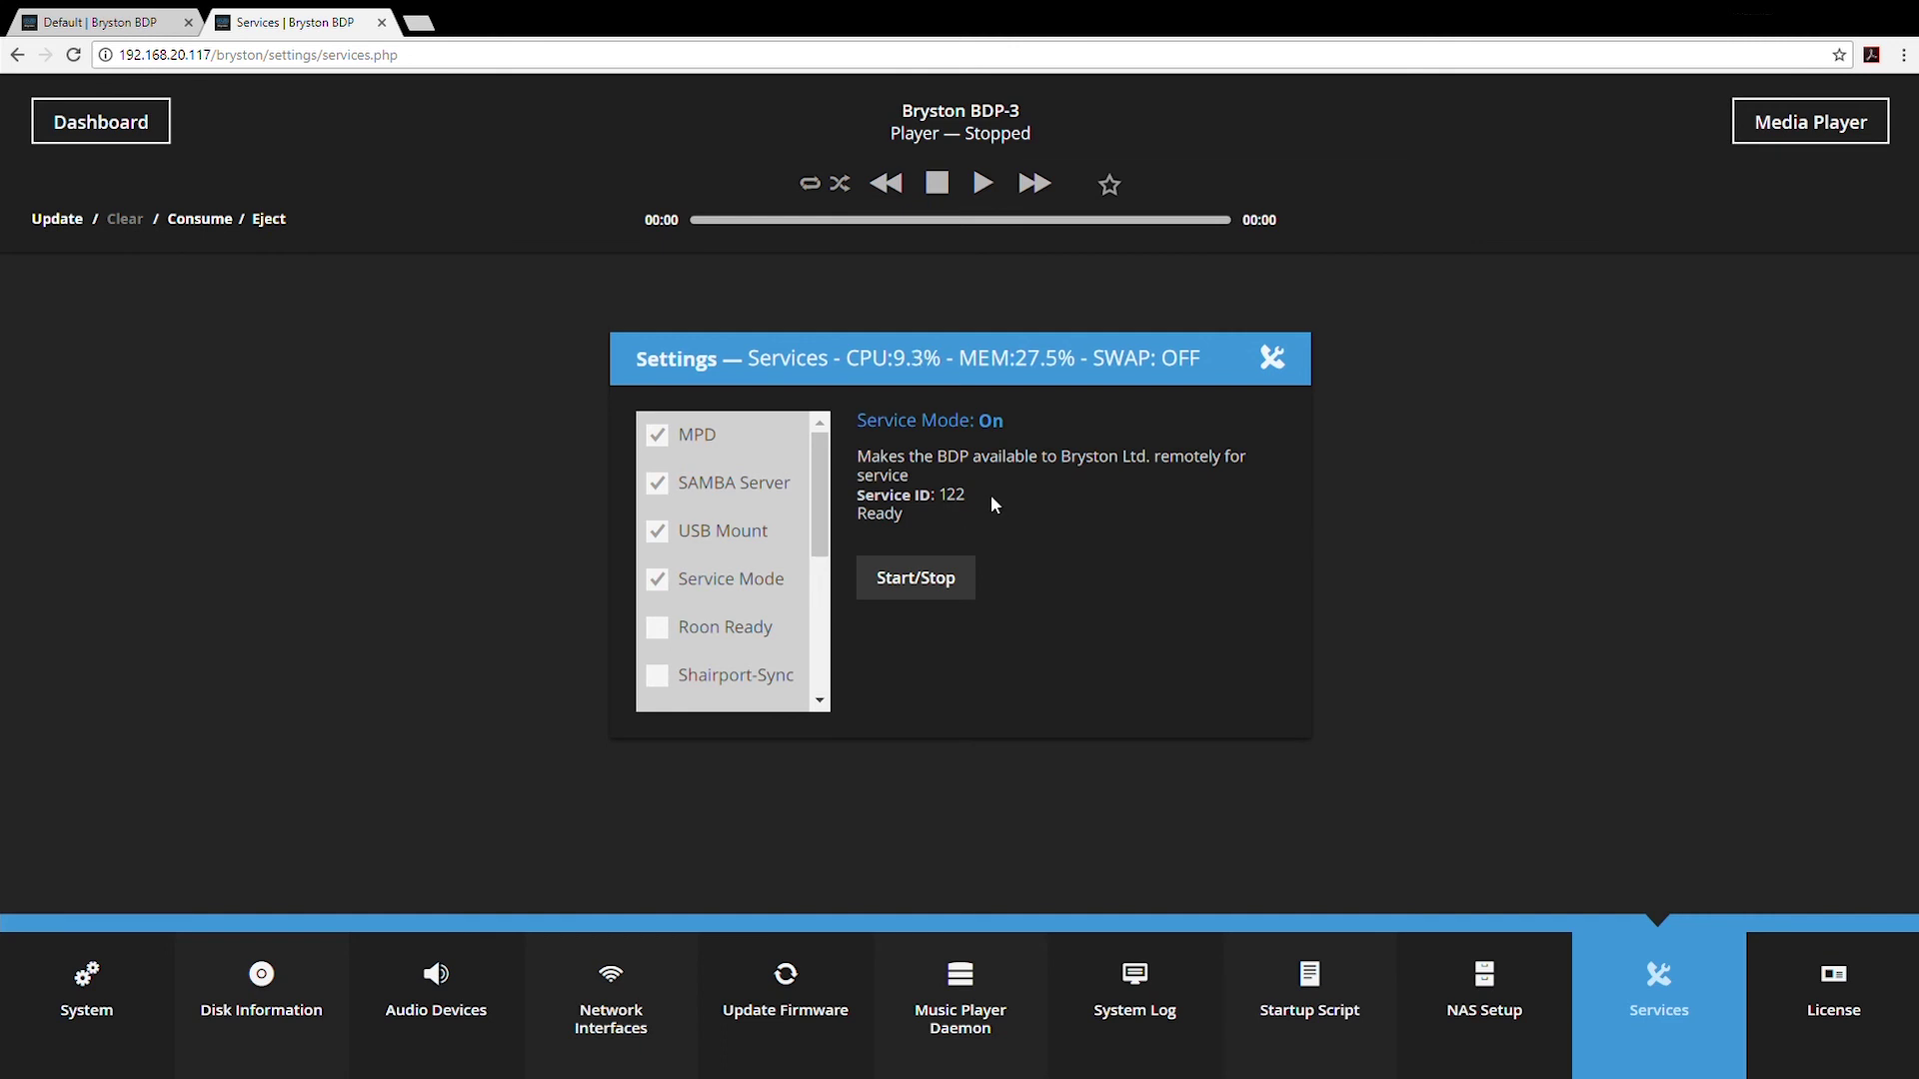
left_click(963, 588)
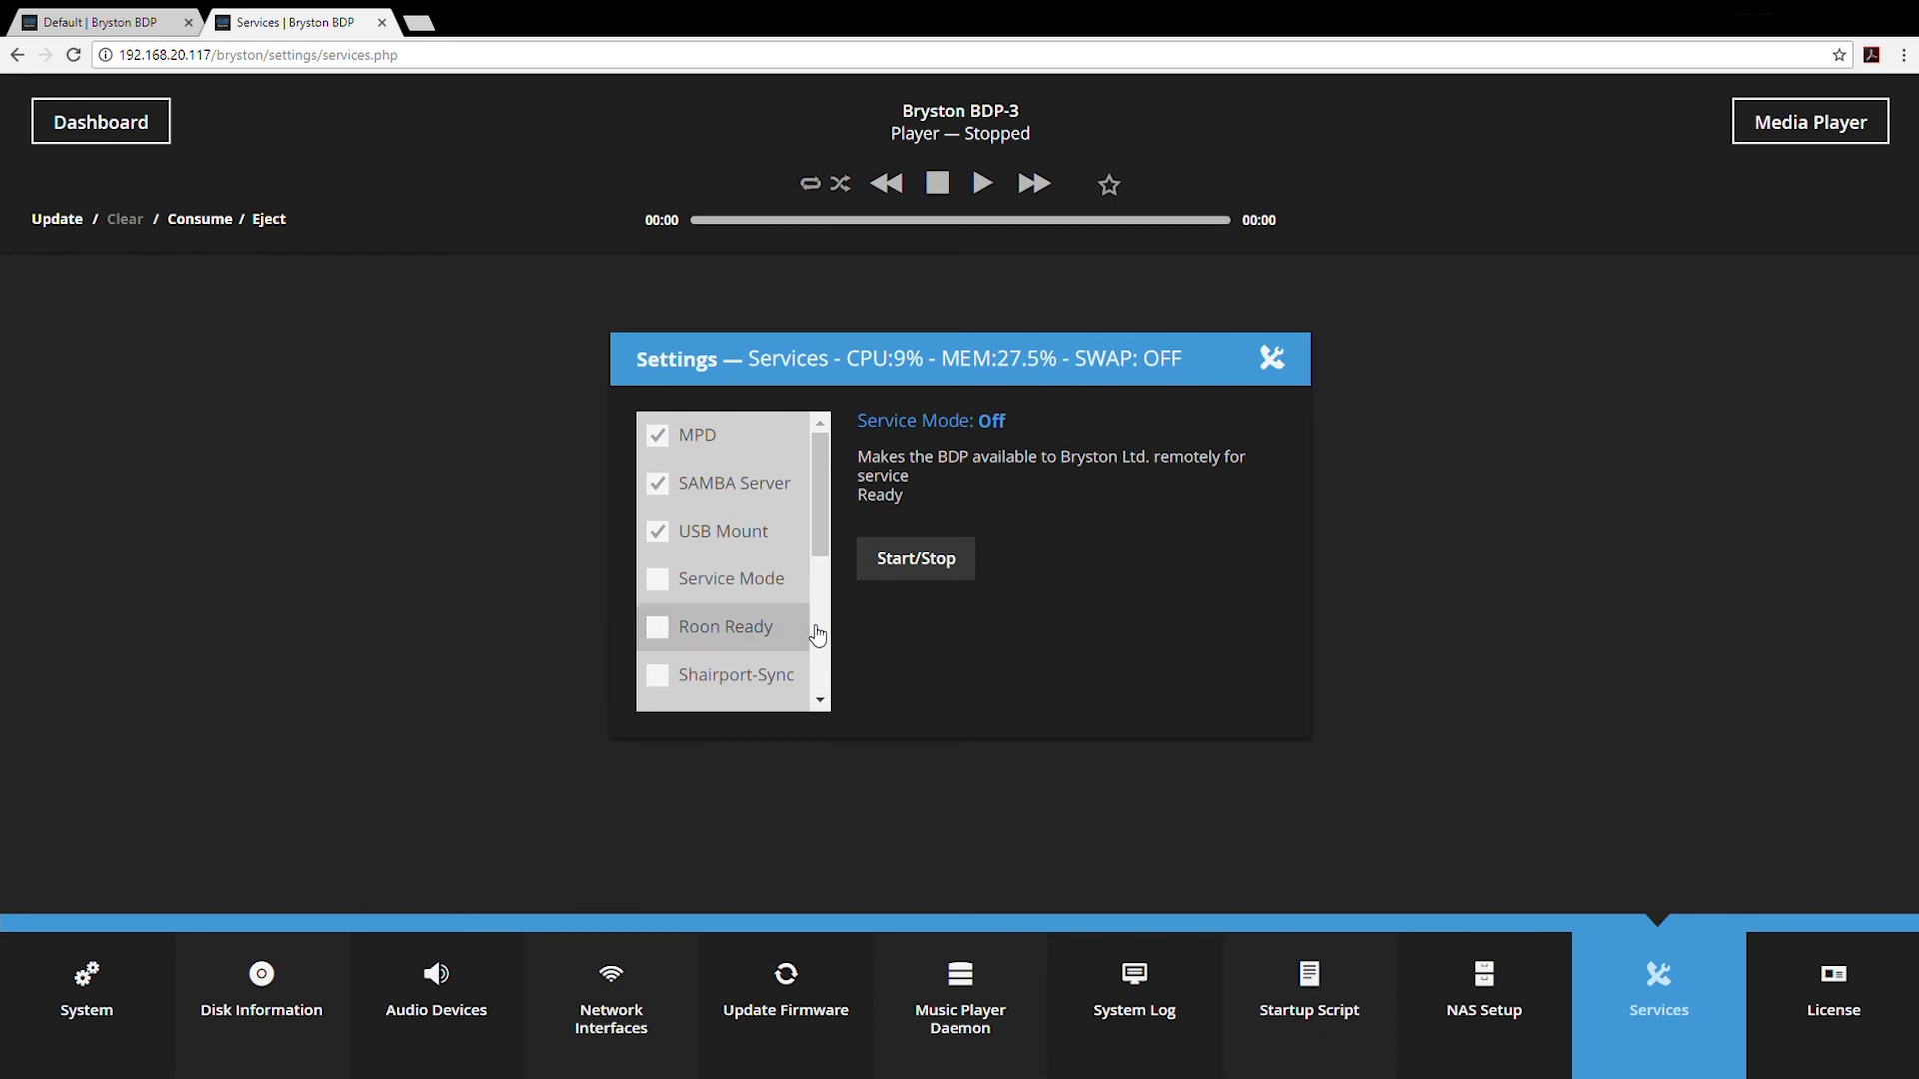
- Start the Roon Ready service so it reads On and view its advanced settings
left_click(770, 634)
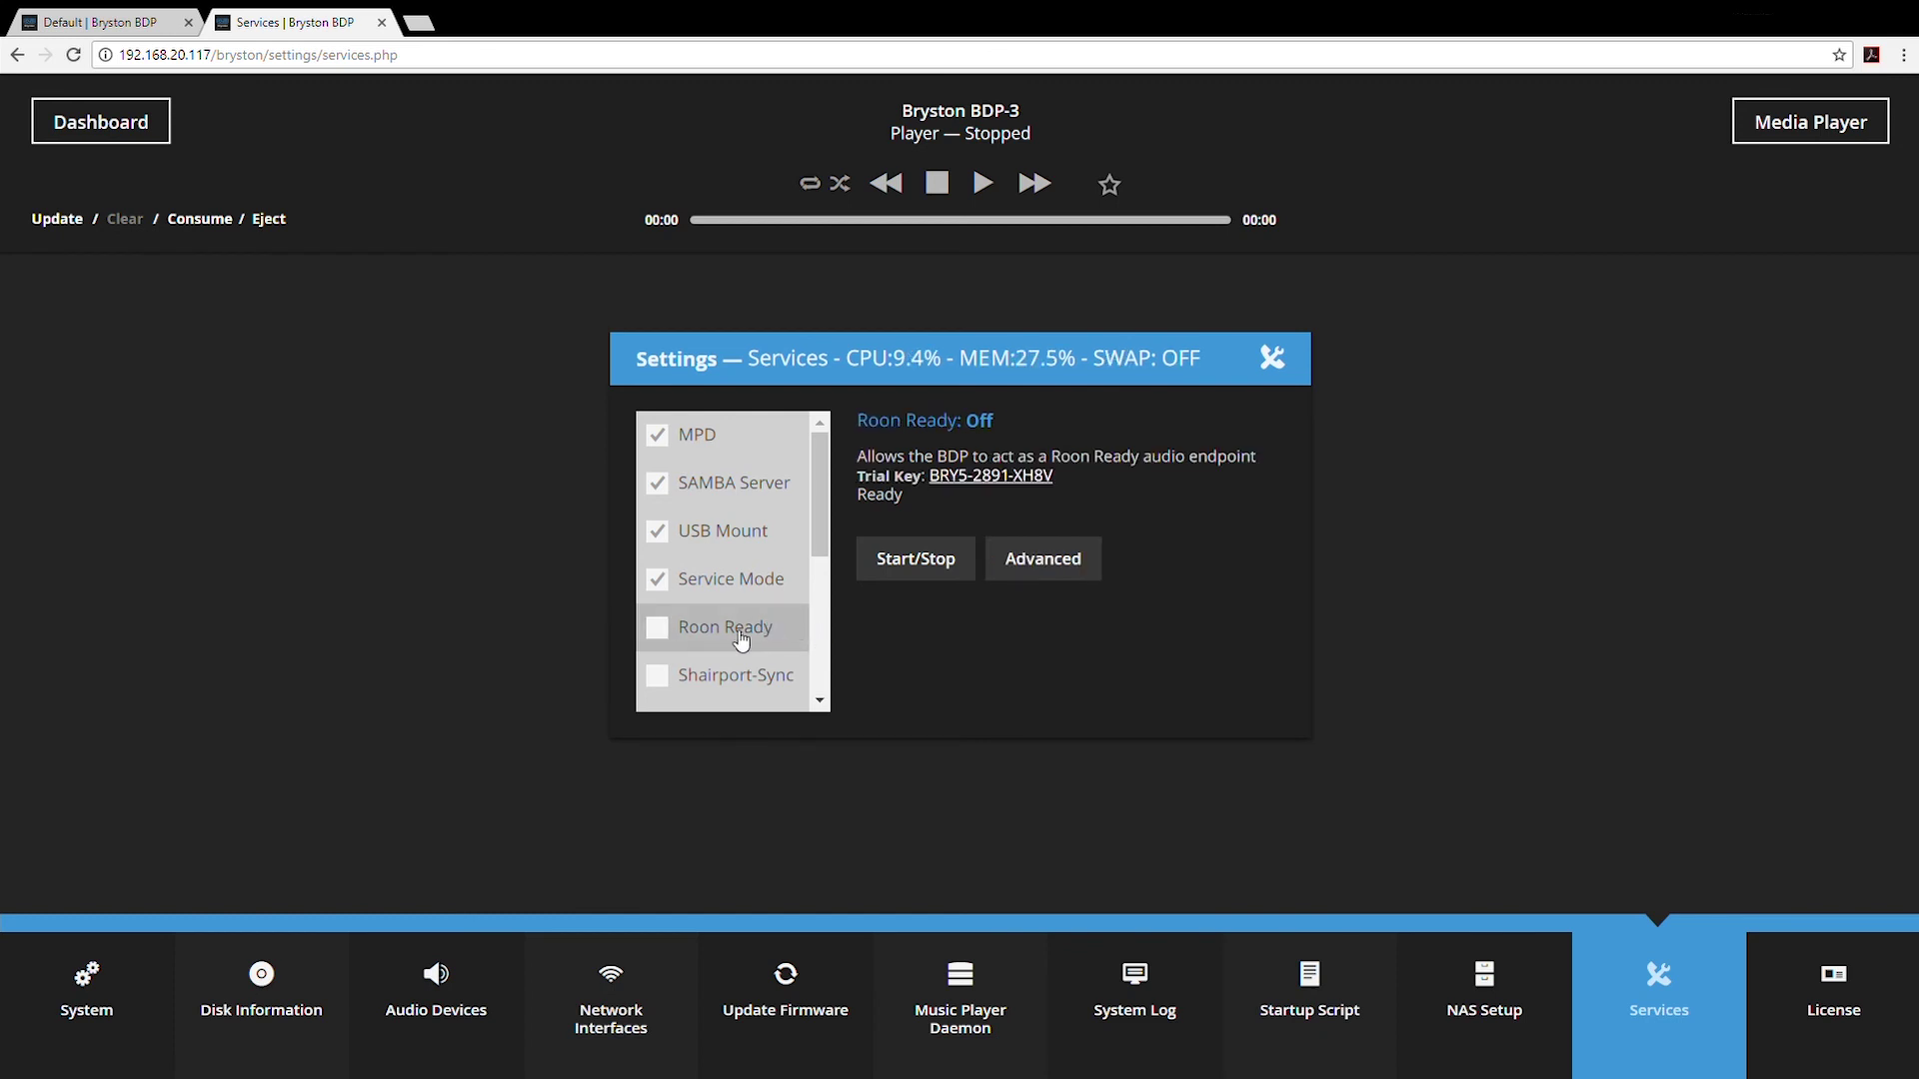
left_click(915, 558)
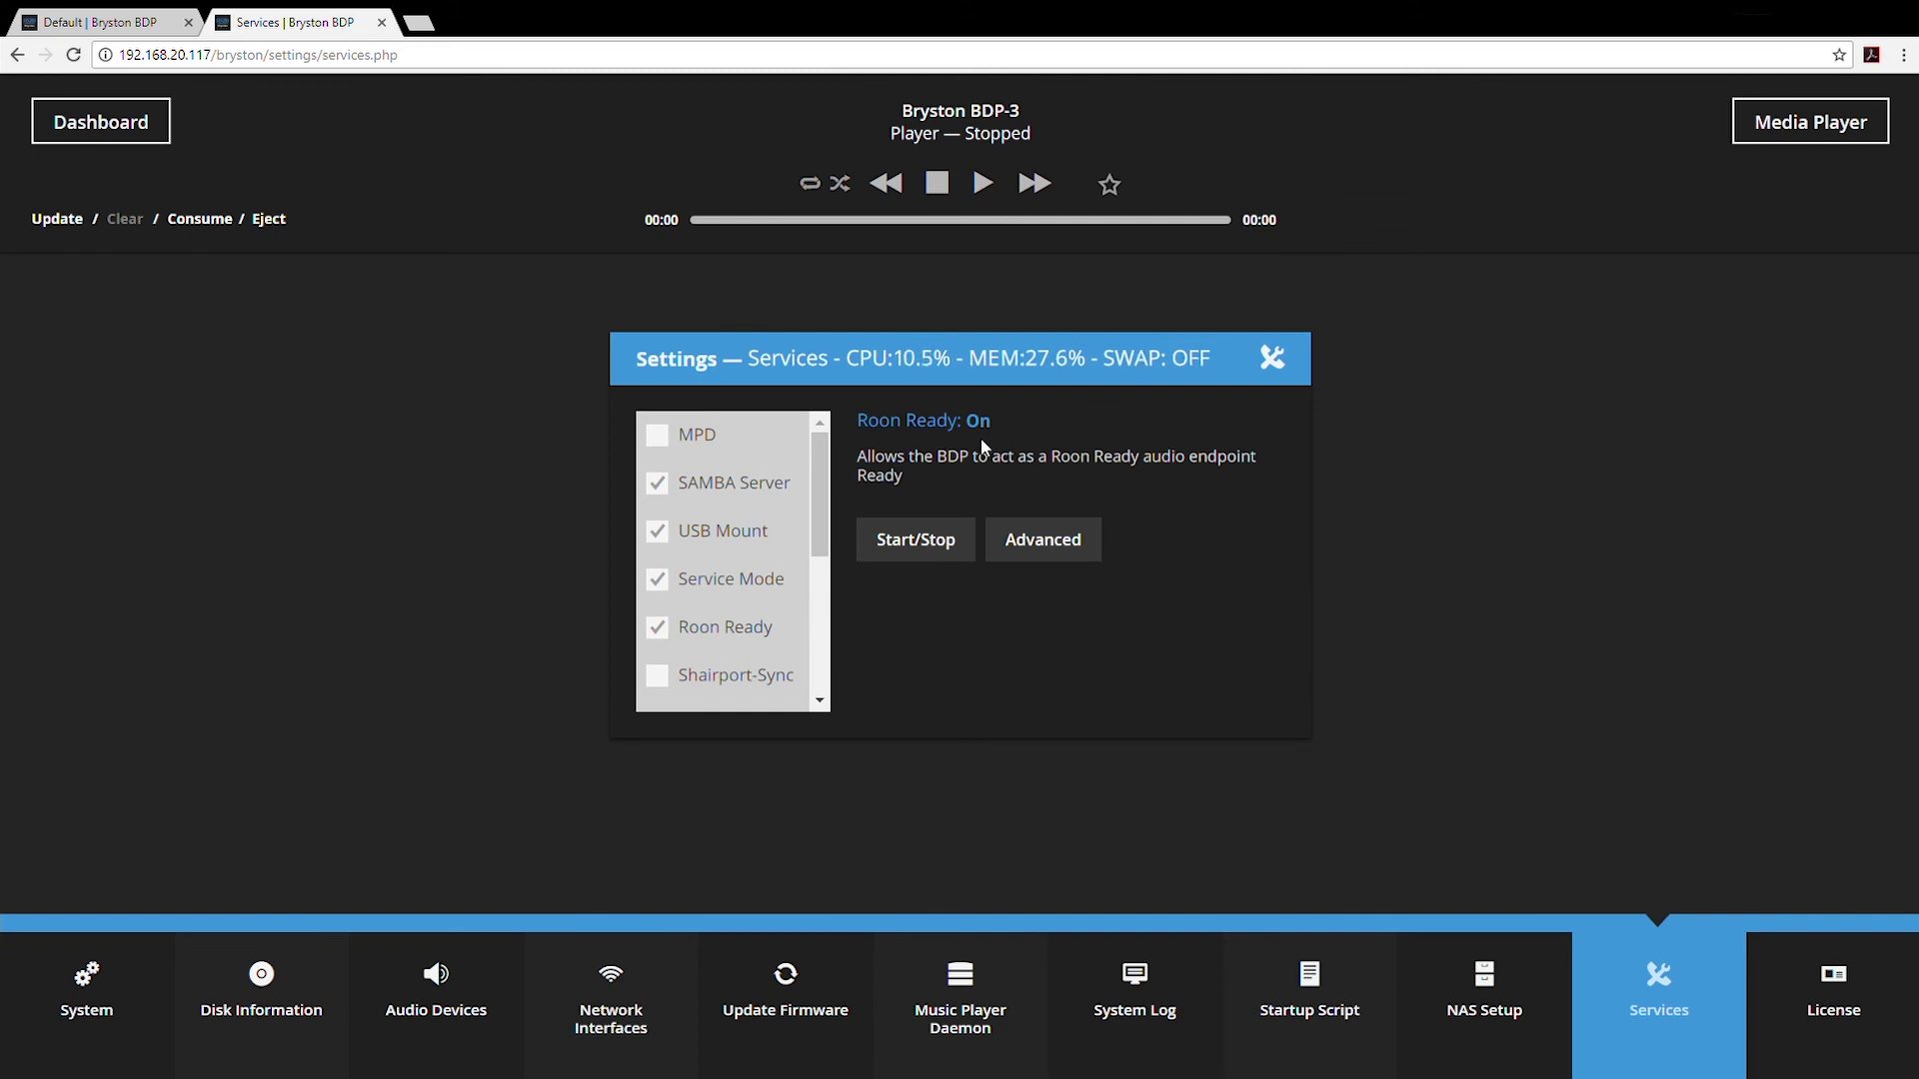
left_click(1046, 550)
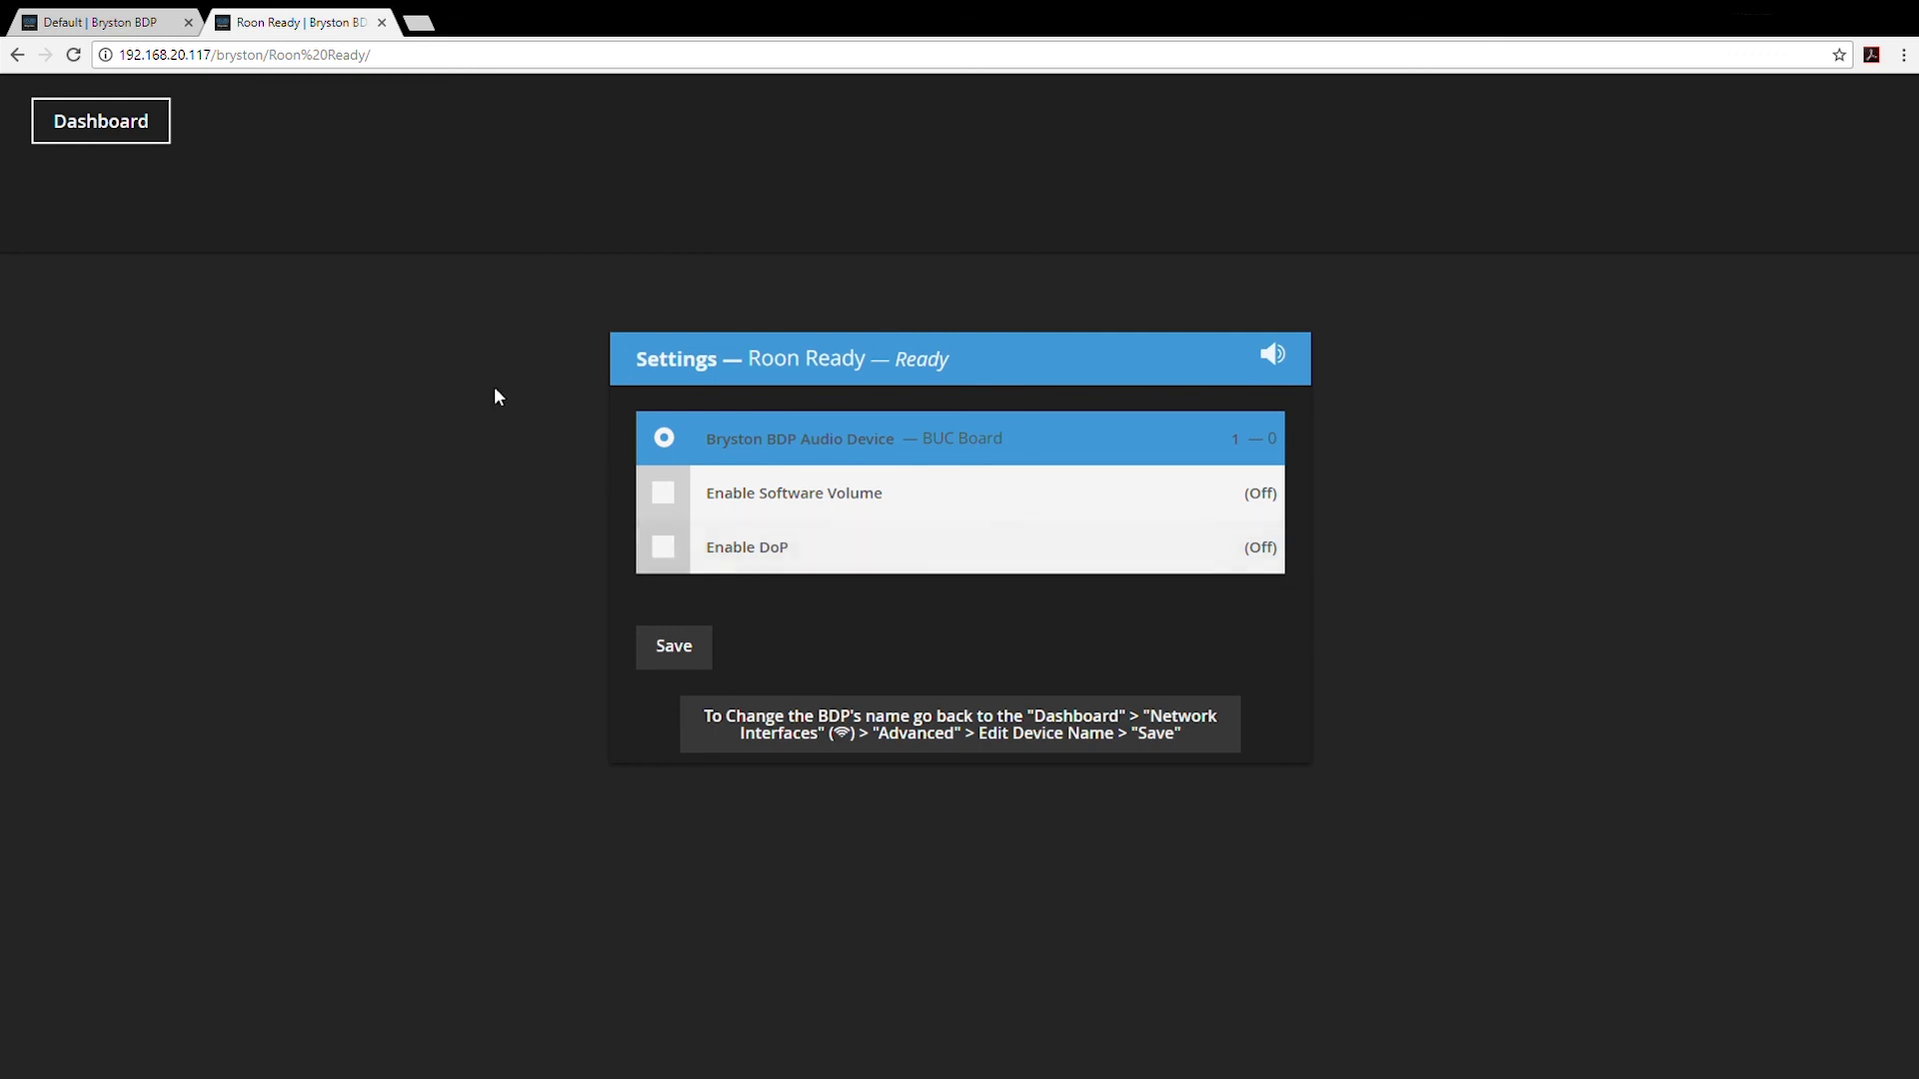
- Return to the services list, now showing Roon Ready enabled
left_click(17, 56)
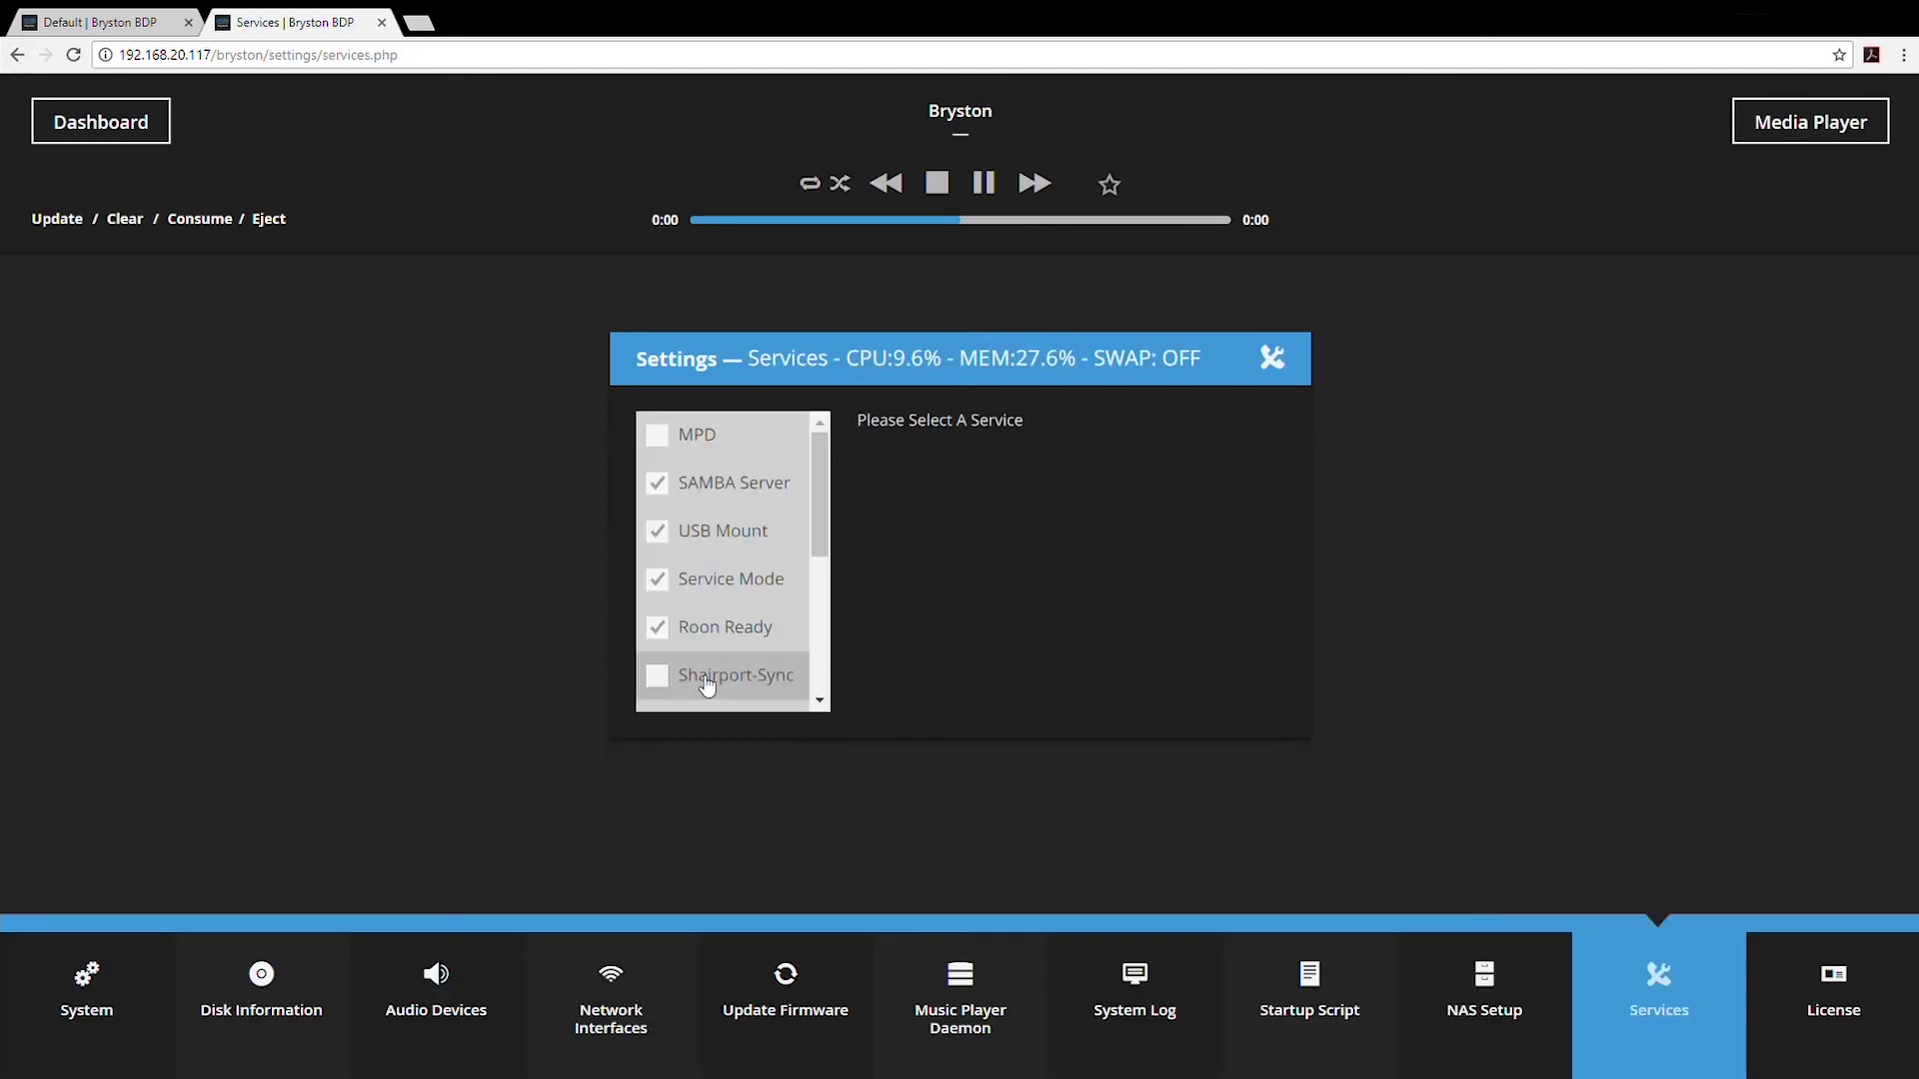
- Select Shairport-Sync and start the service so its status reads On
left_click(706, 680)
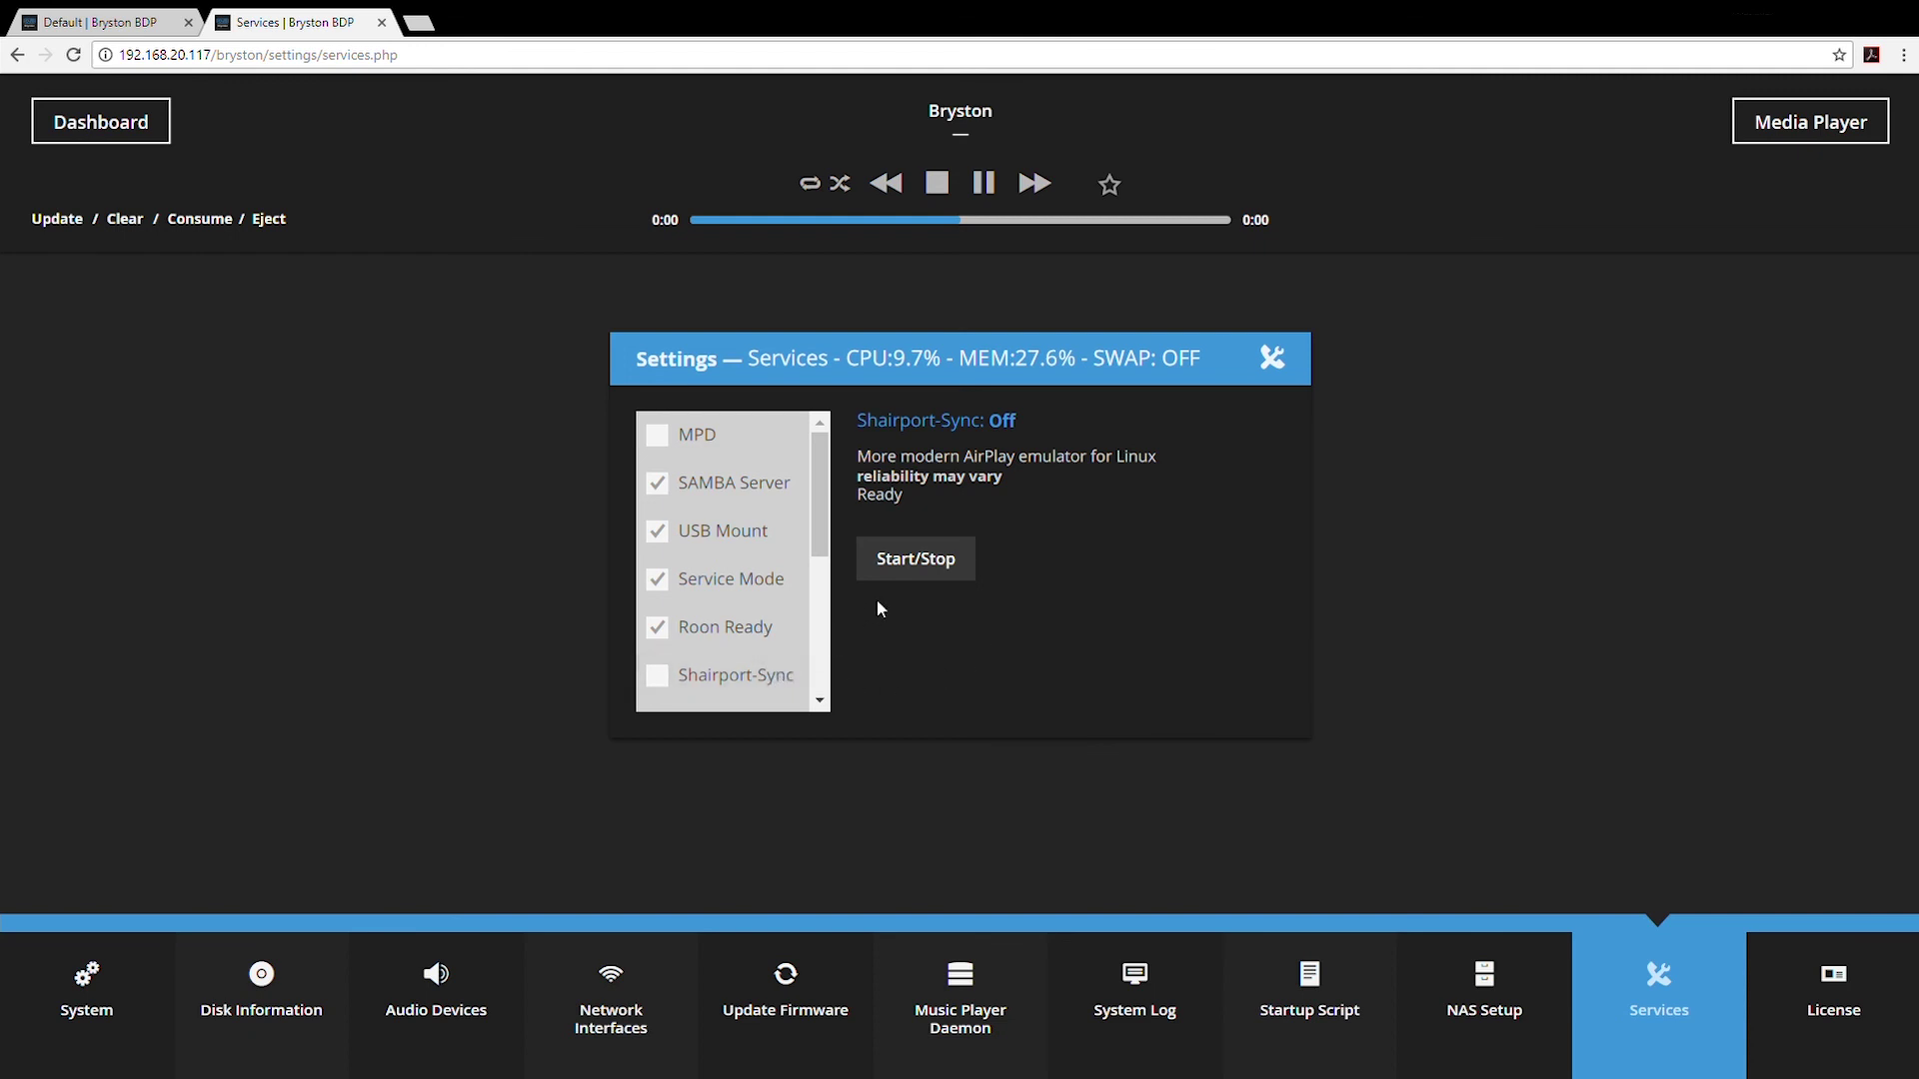
left_click(916, 559)
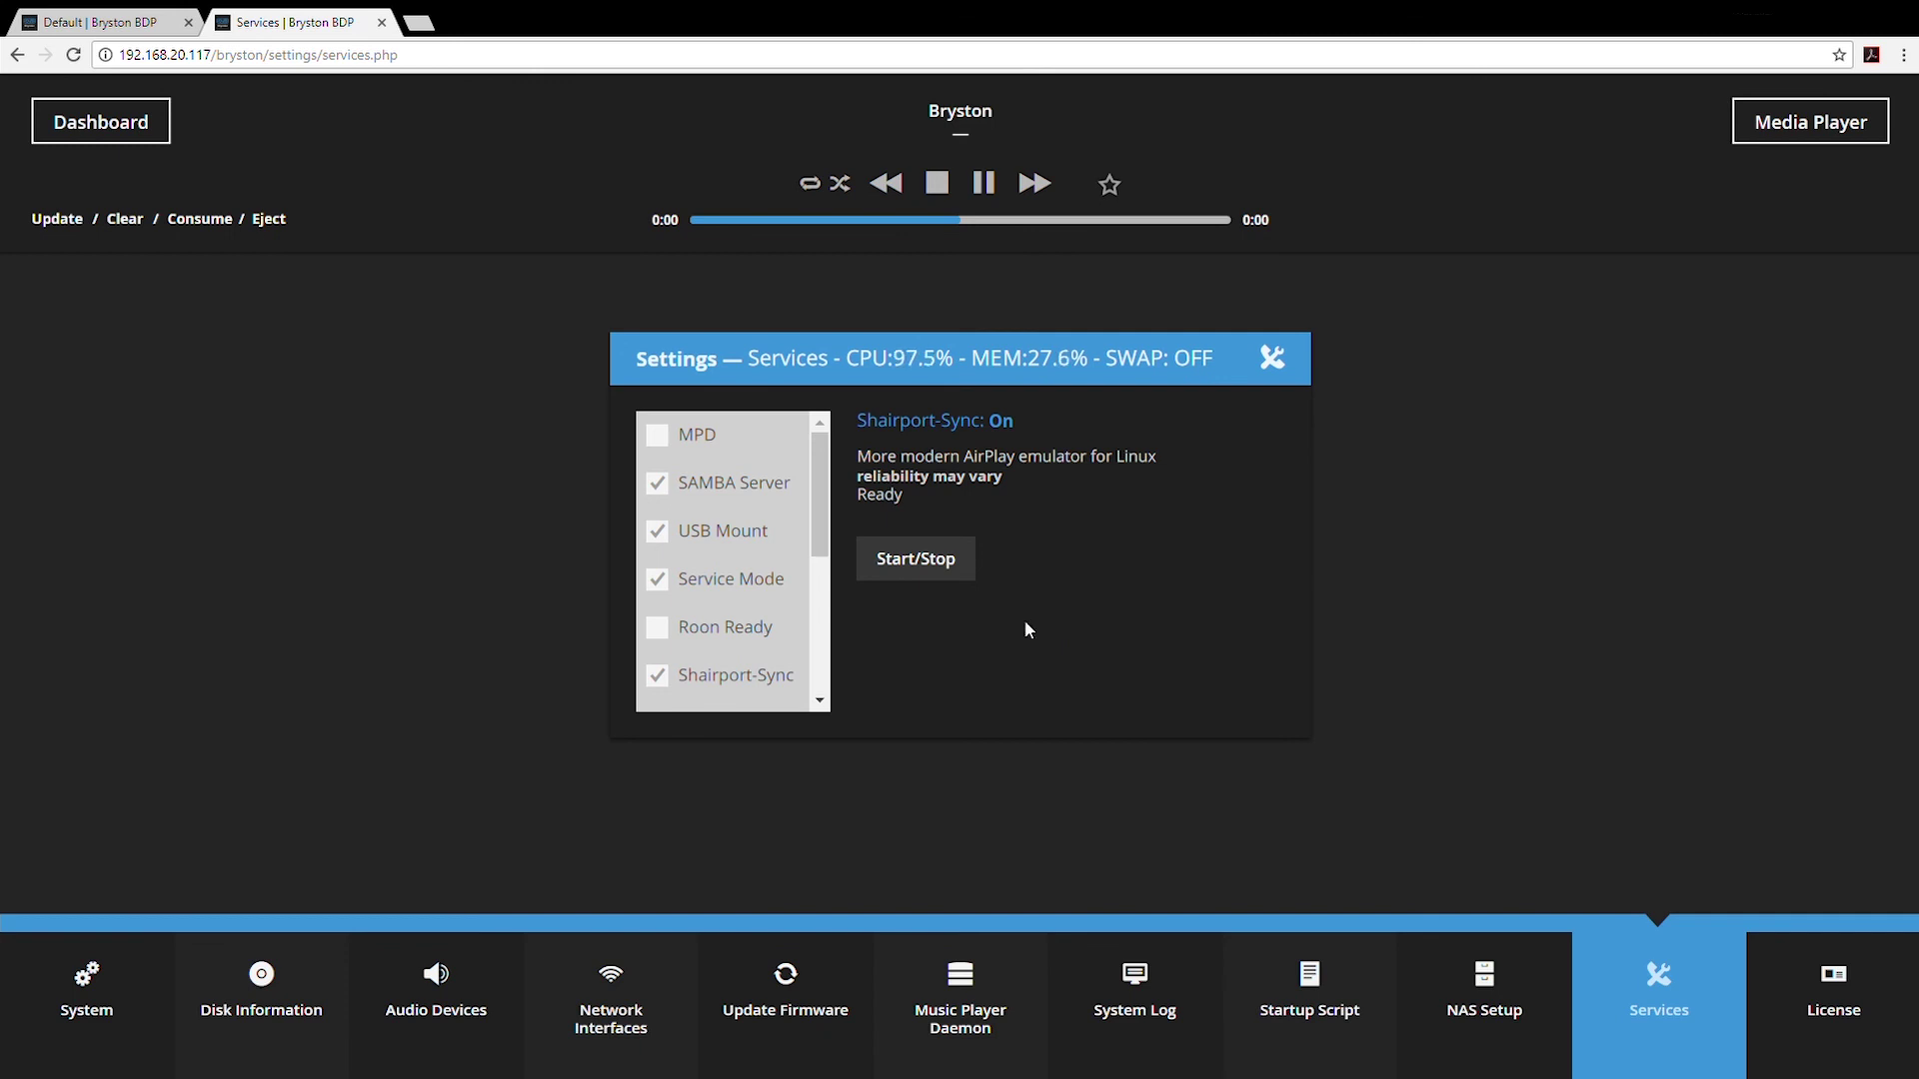
scroll(760, 629, "down", 1)
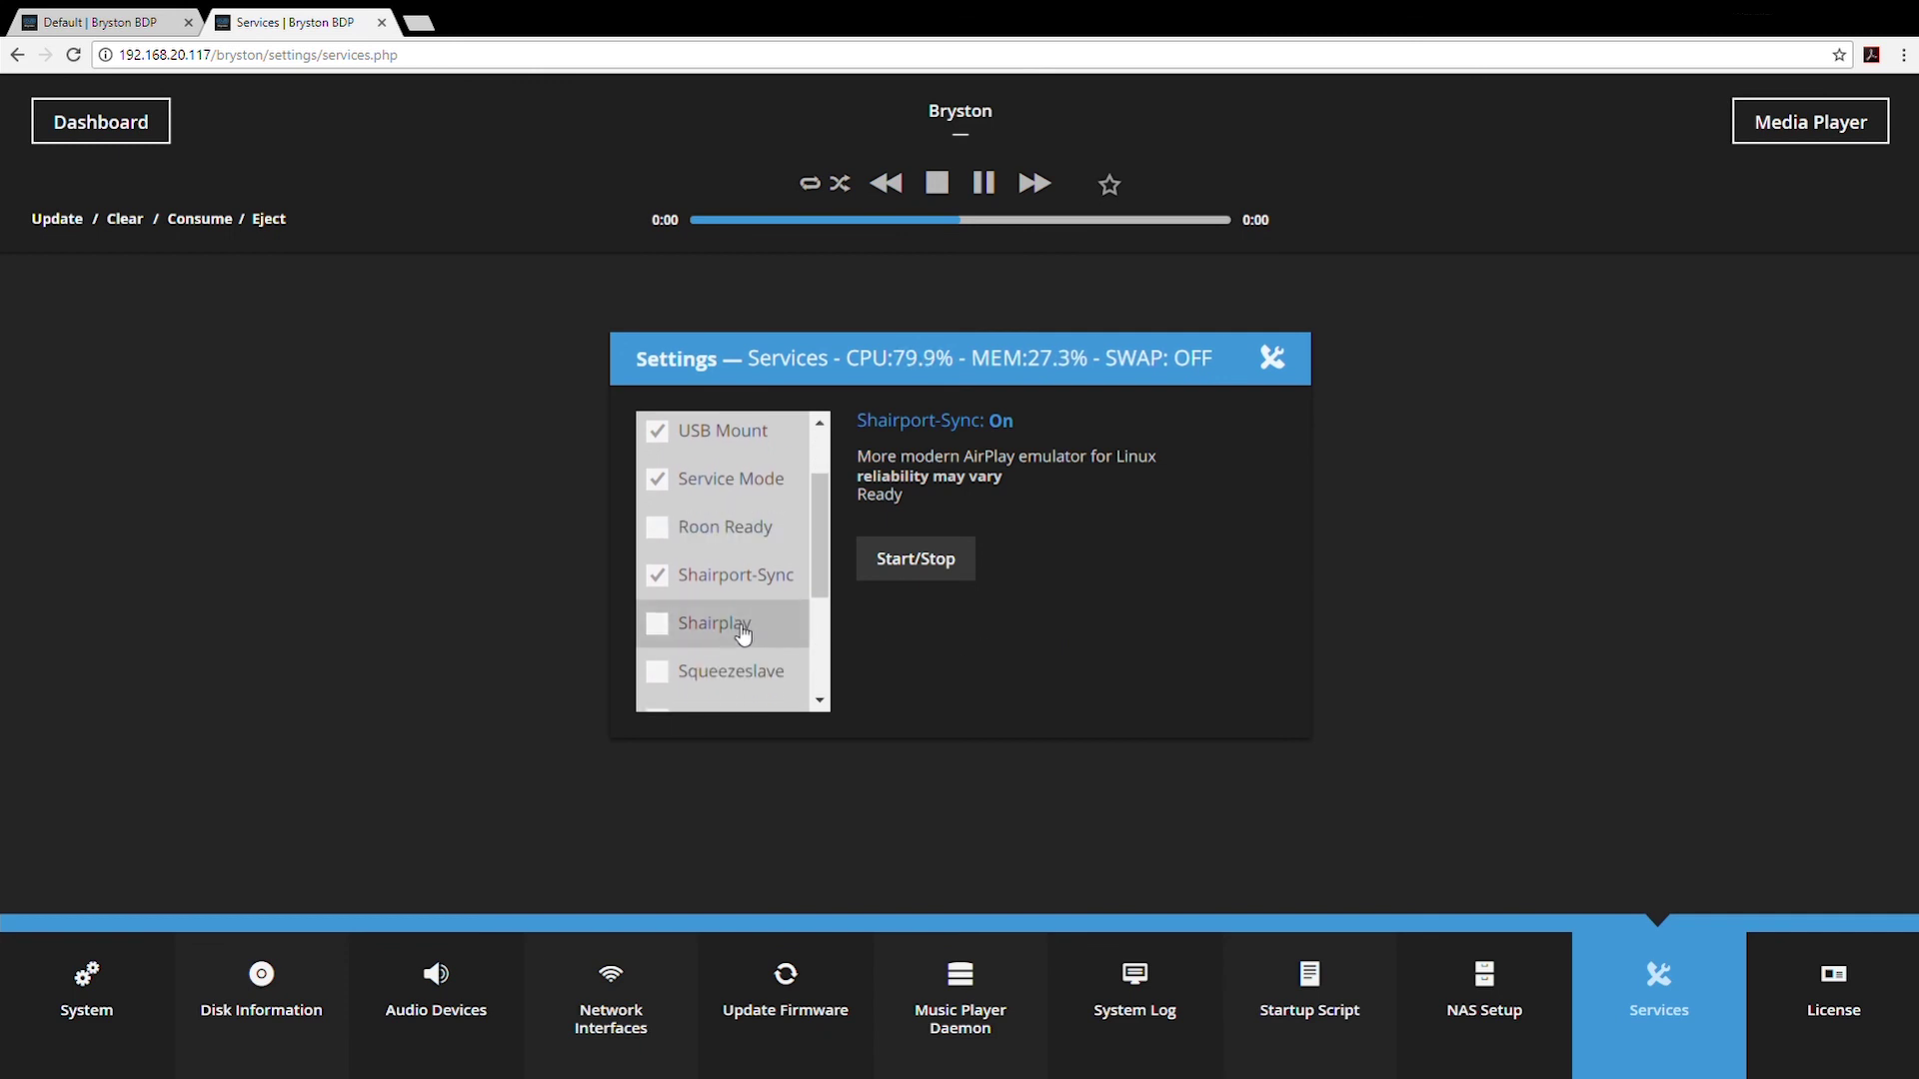
- View the Squeezeslave Logitech Squeezebox Renderer details, status Off, and scroll through its known issues
left_click(757, 676)
scroll(756, 672, "down", 1)
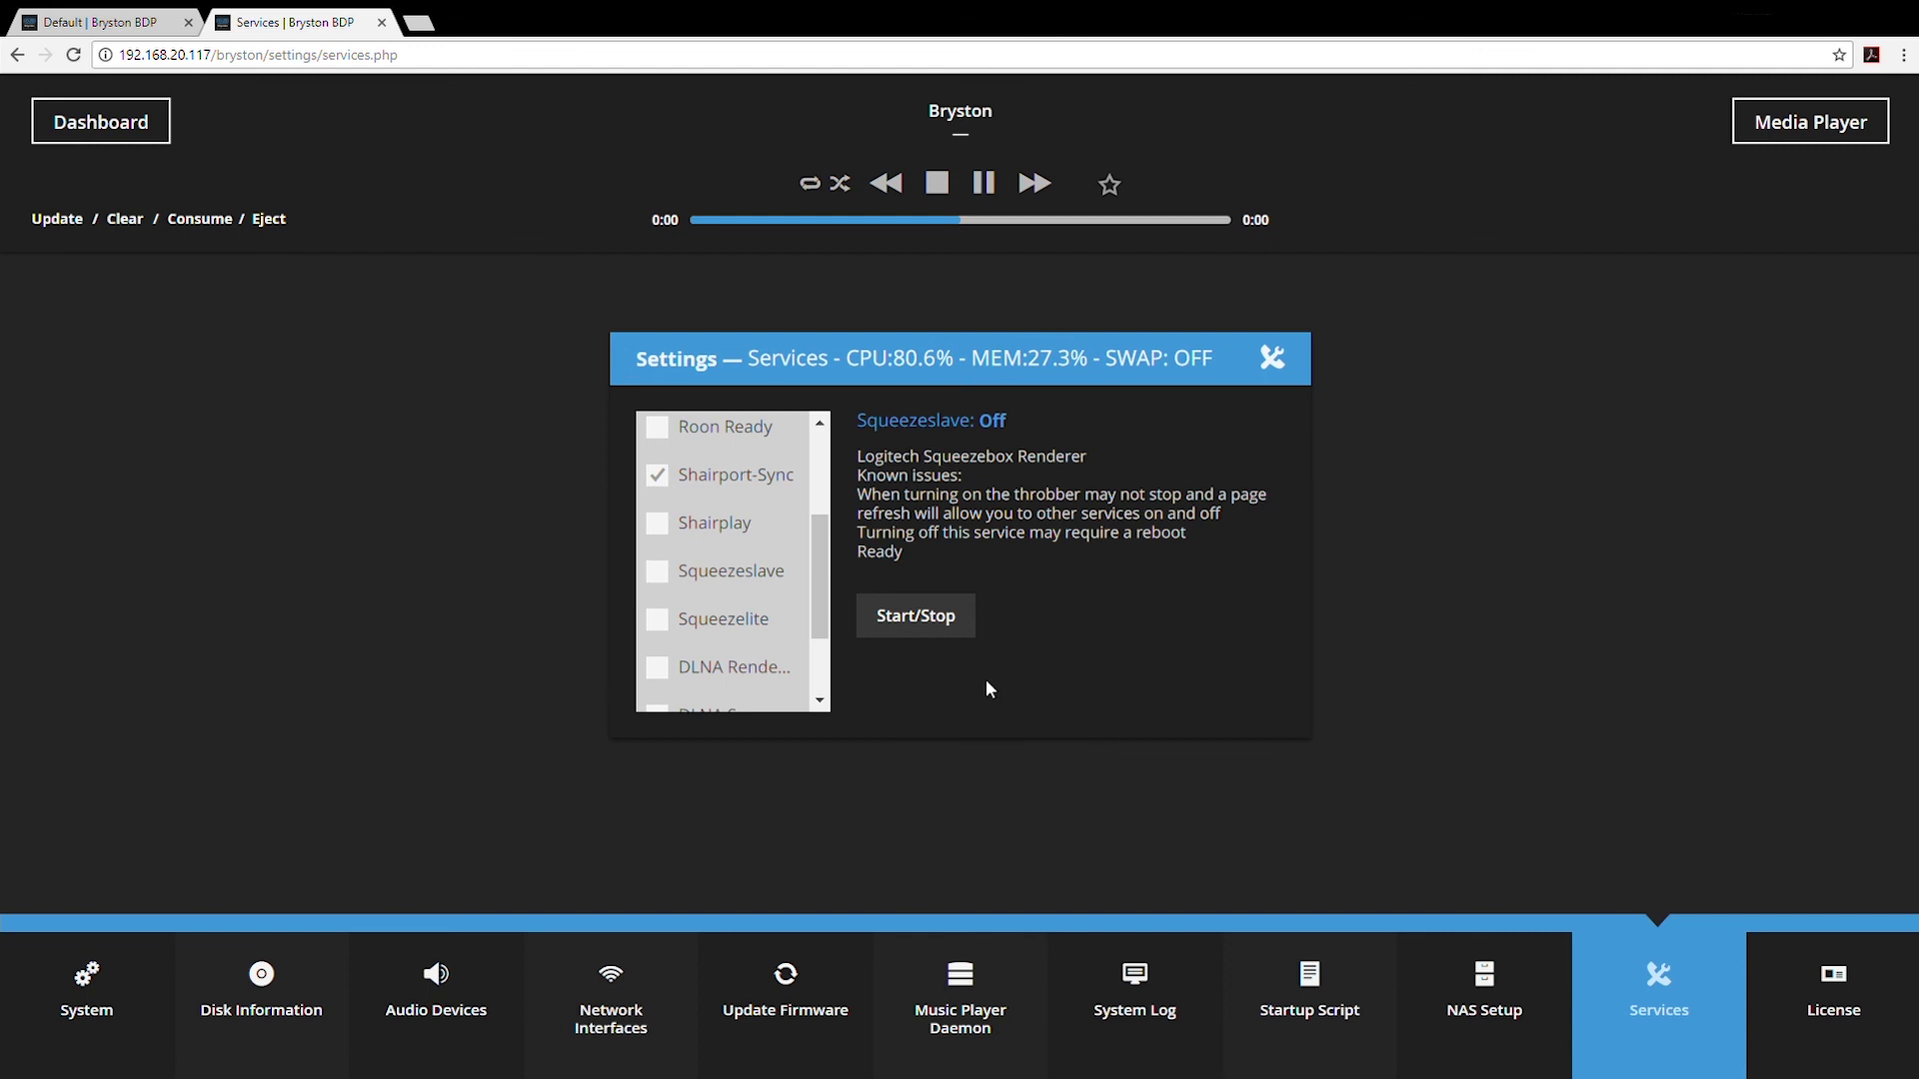
scroll(811, 598, "down", 3)
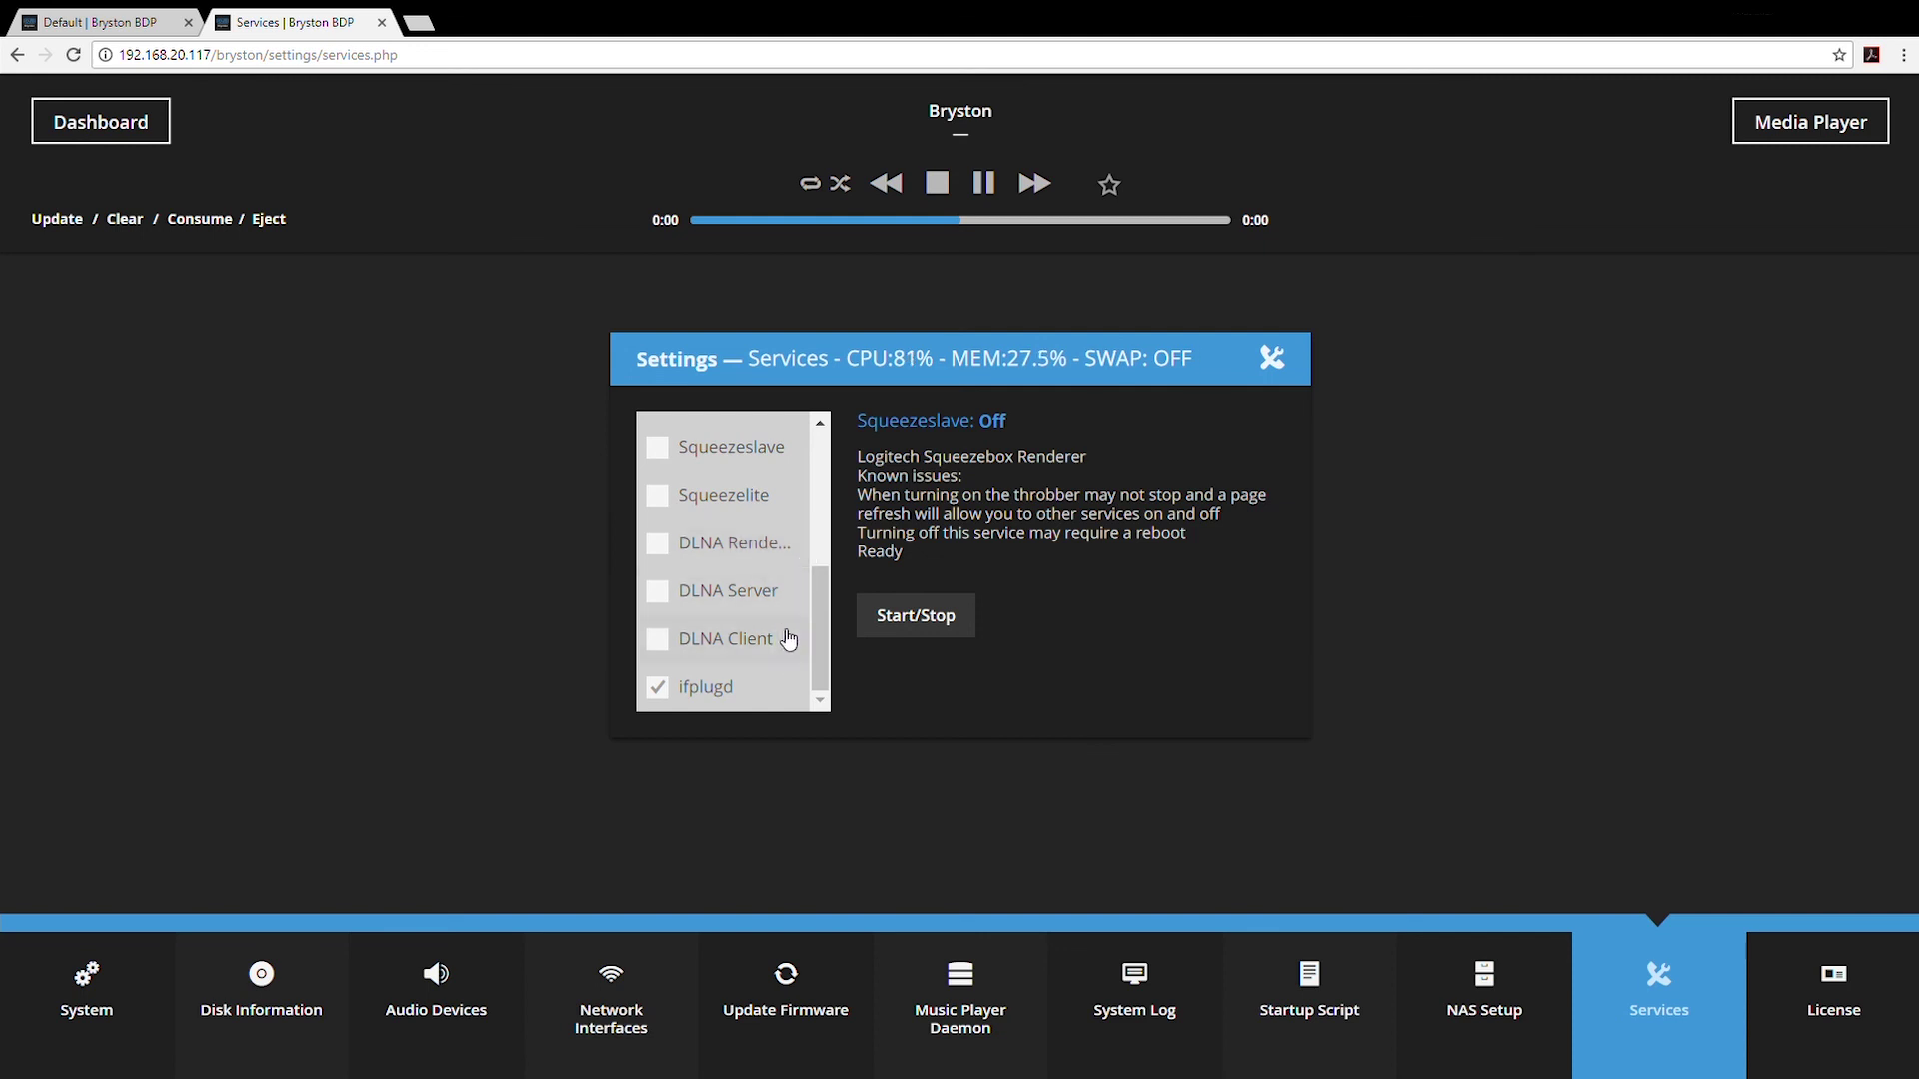
- Open the DLNA Renderer entry in the services list to view its details, showing status Off
left_click(783, 543)
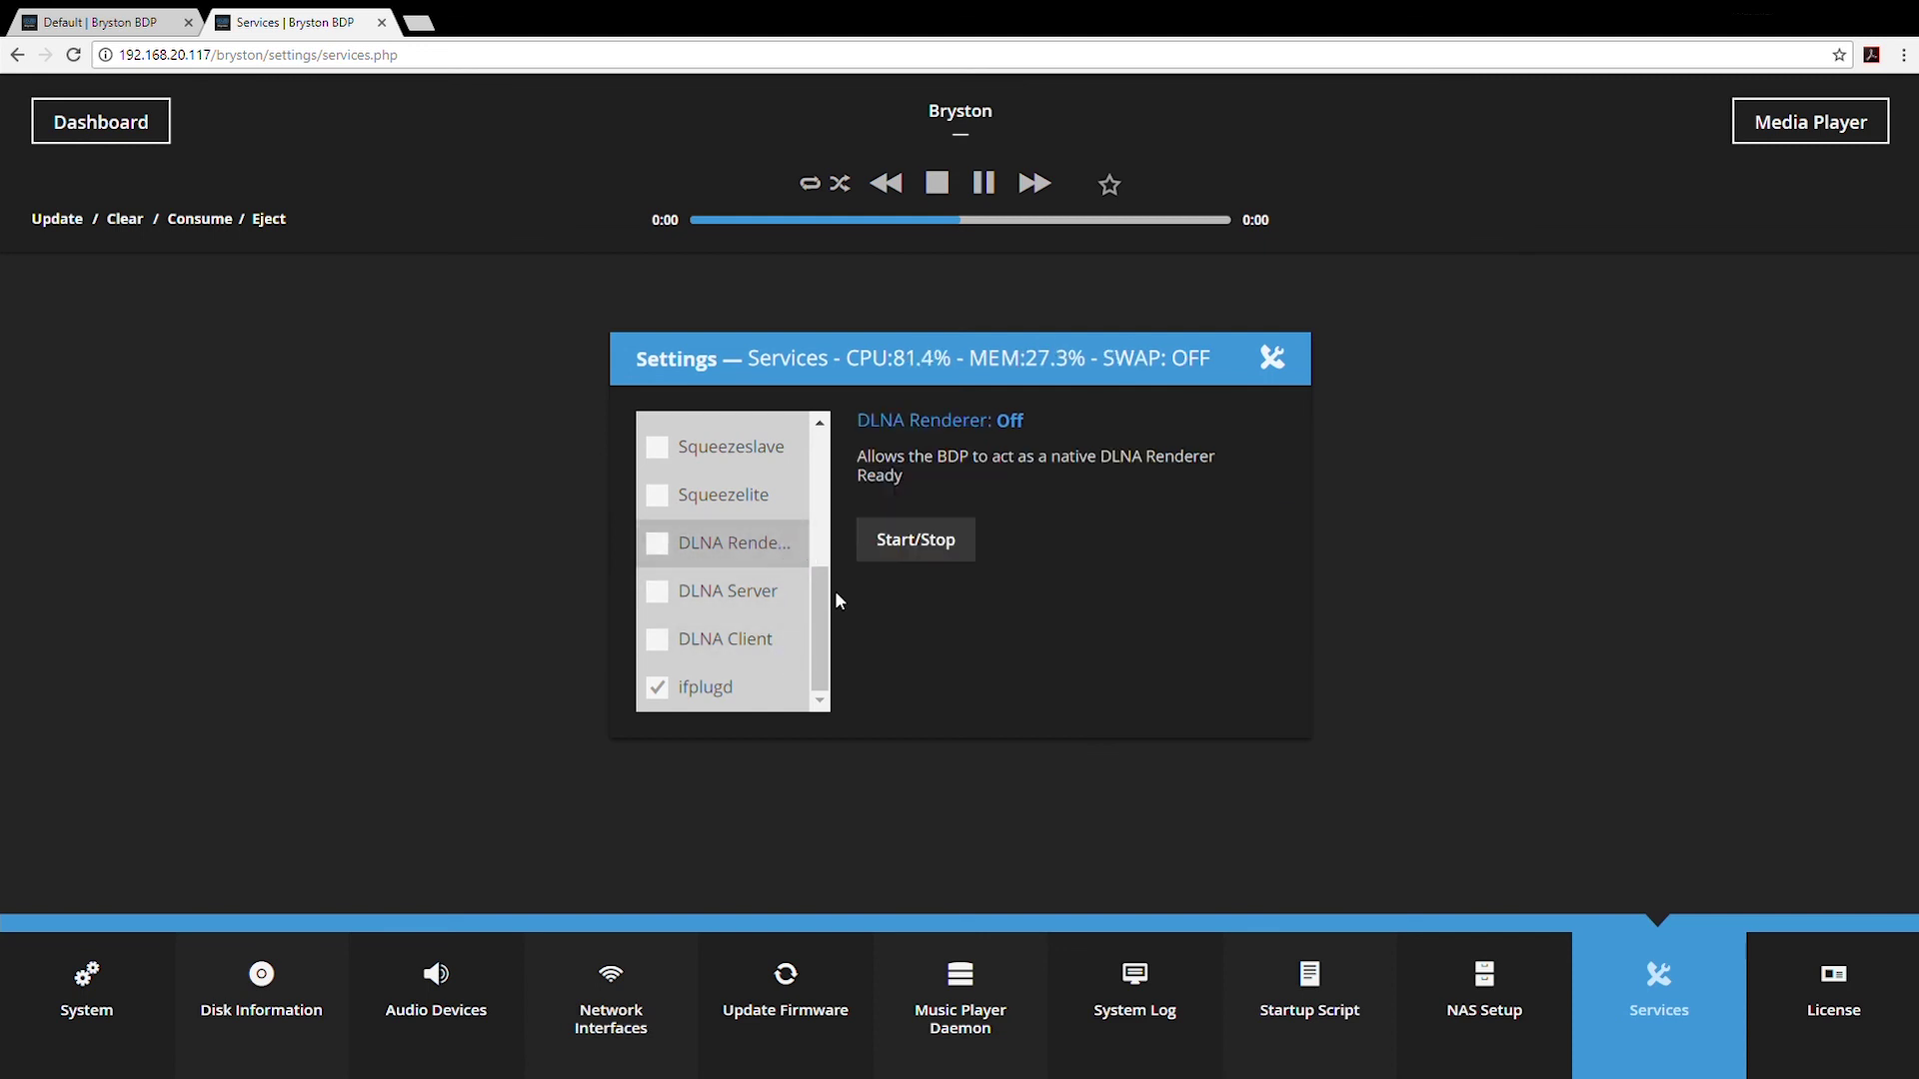